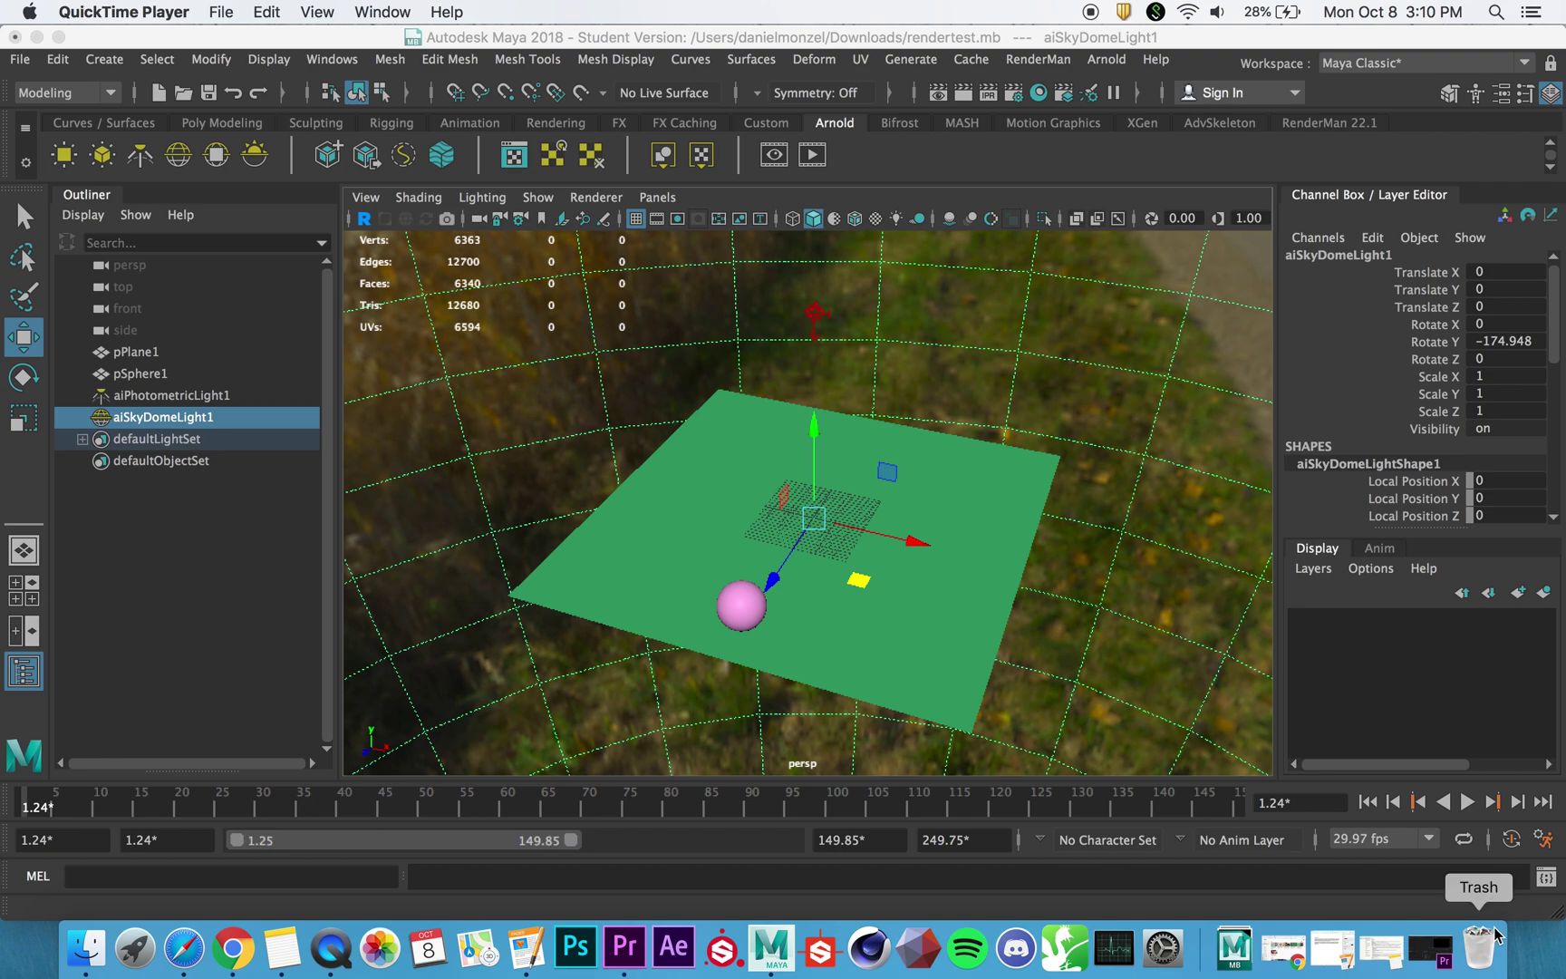
Play the sphere's animation over the plane and return the timeline to its start
left_click_drag(1056, 678, 942, 580, "alt")
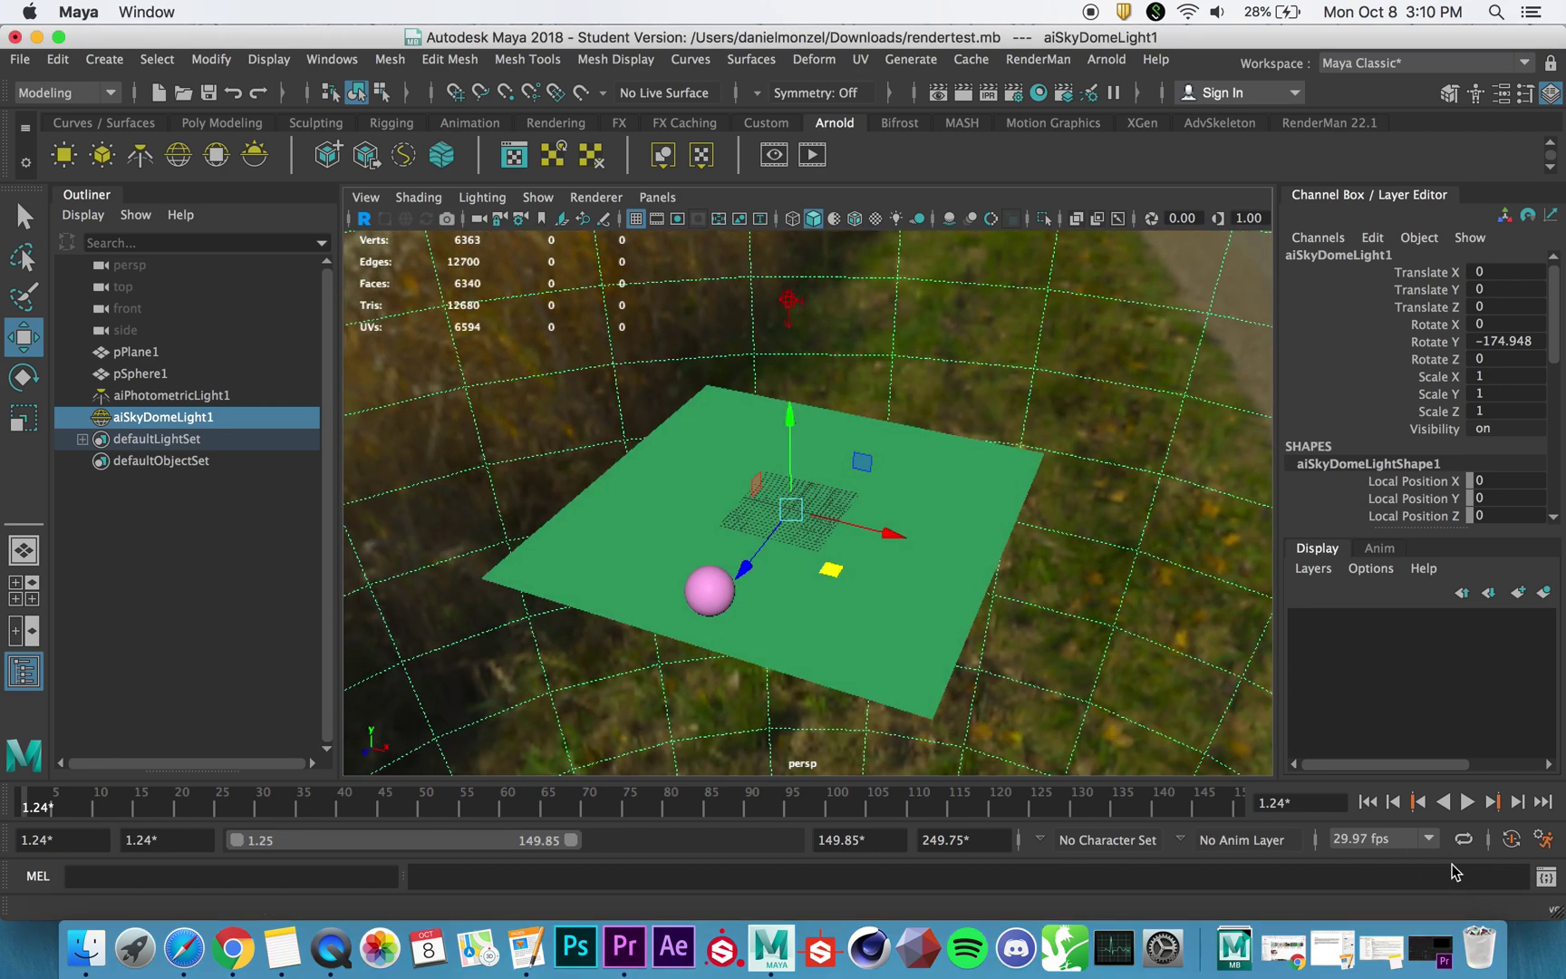
left_click(1467, 802)
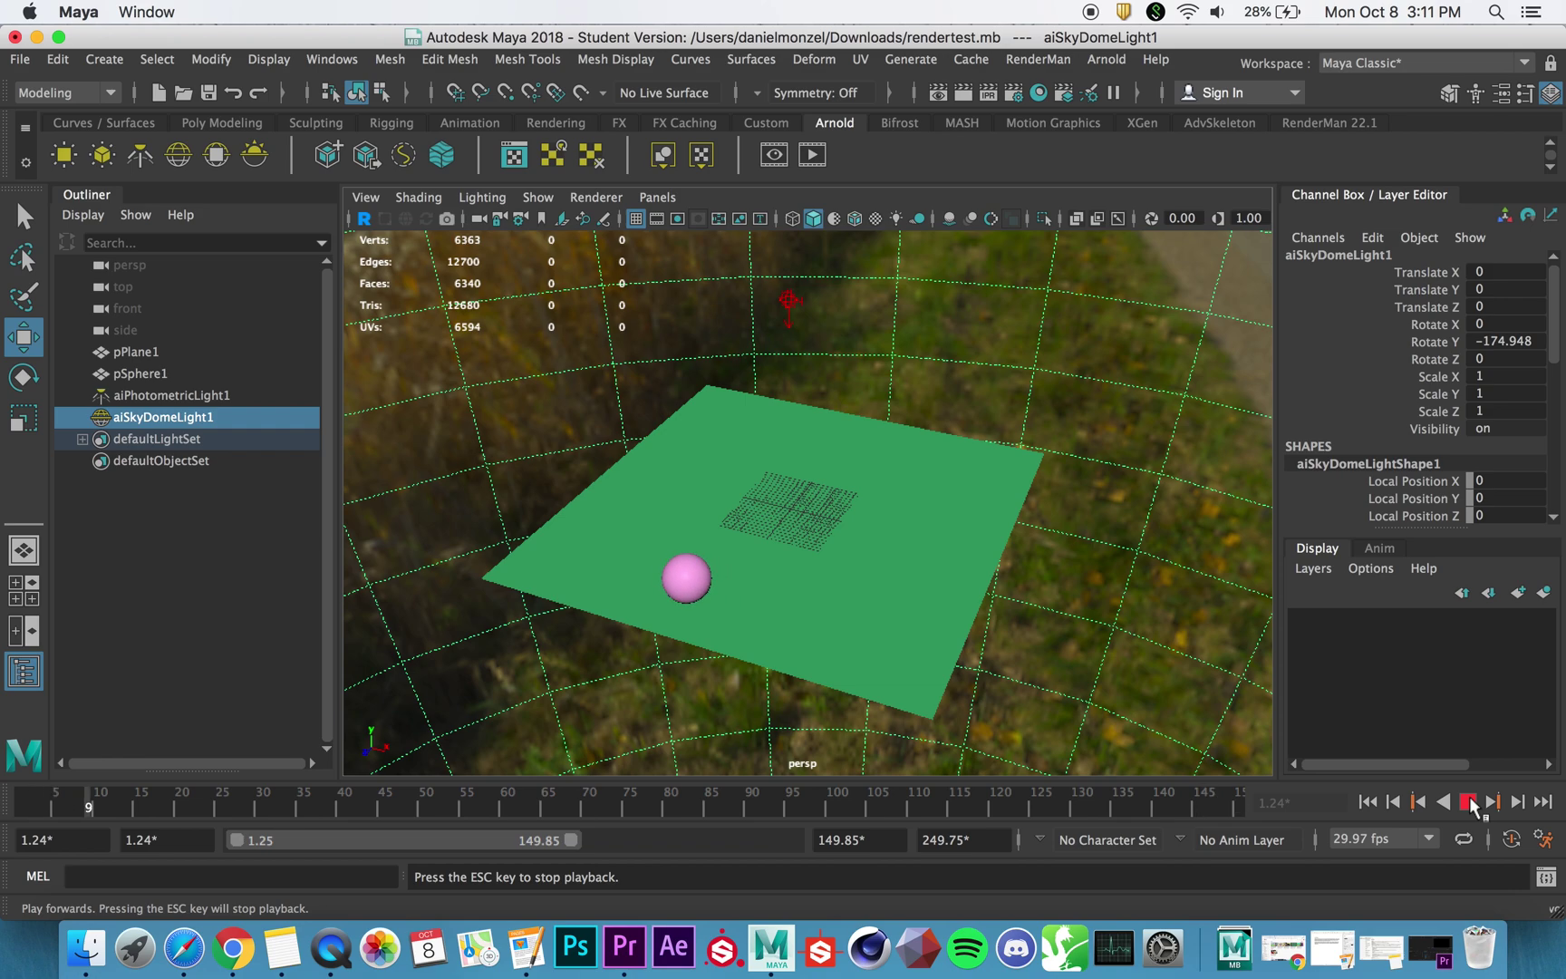
left_click(1468, 802)
left_click_drag(821, 806, 20, 806)
scroll(860, 522, "up", 3)
middle_click_drag(860, 522, 862, 568, "alt")
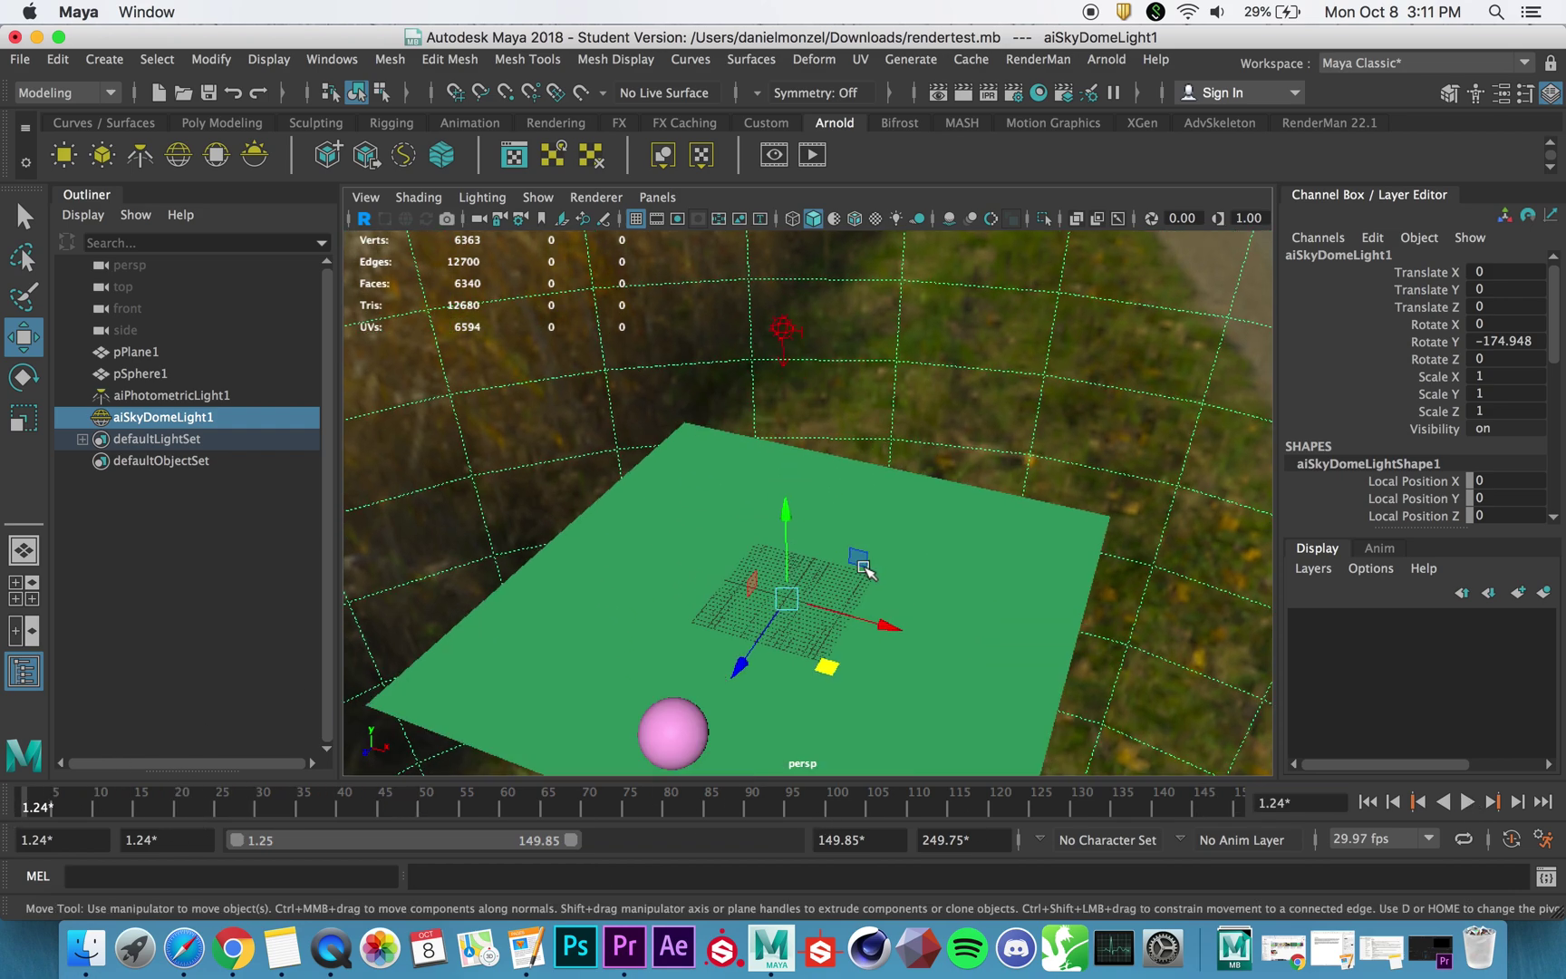
Examine the sky dome background, photometric light, plane and sphere from several angles
left_click_drag(863, 568, 797, 605, "alt")
scroll(788, 426, "up", 3)
middle_click_drag(788, 426, 801, 580, "alt")
left_click_drag(801, 580, 805, 342, "alt")
middle_click_drag(792, 317, 787, 478, "alt")
left_click(794, 464)
scroll(881, 497, "down", 4)
left_click_drag(879, 494, 796, 399, "alt")
left_click(1017, 412)
scroll(888, 465, "down", 4)
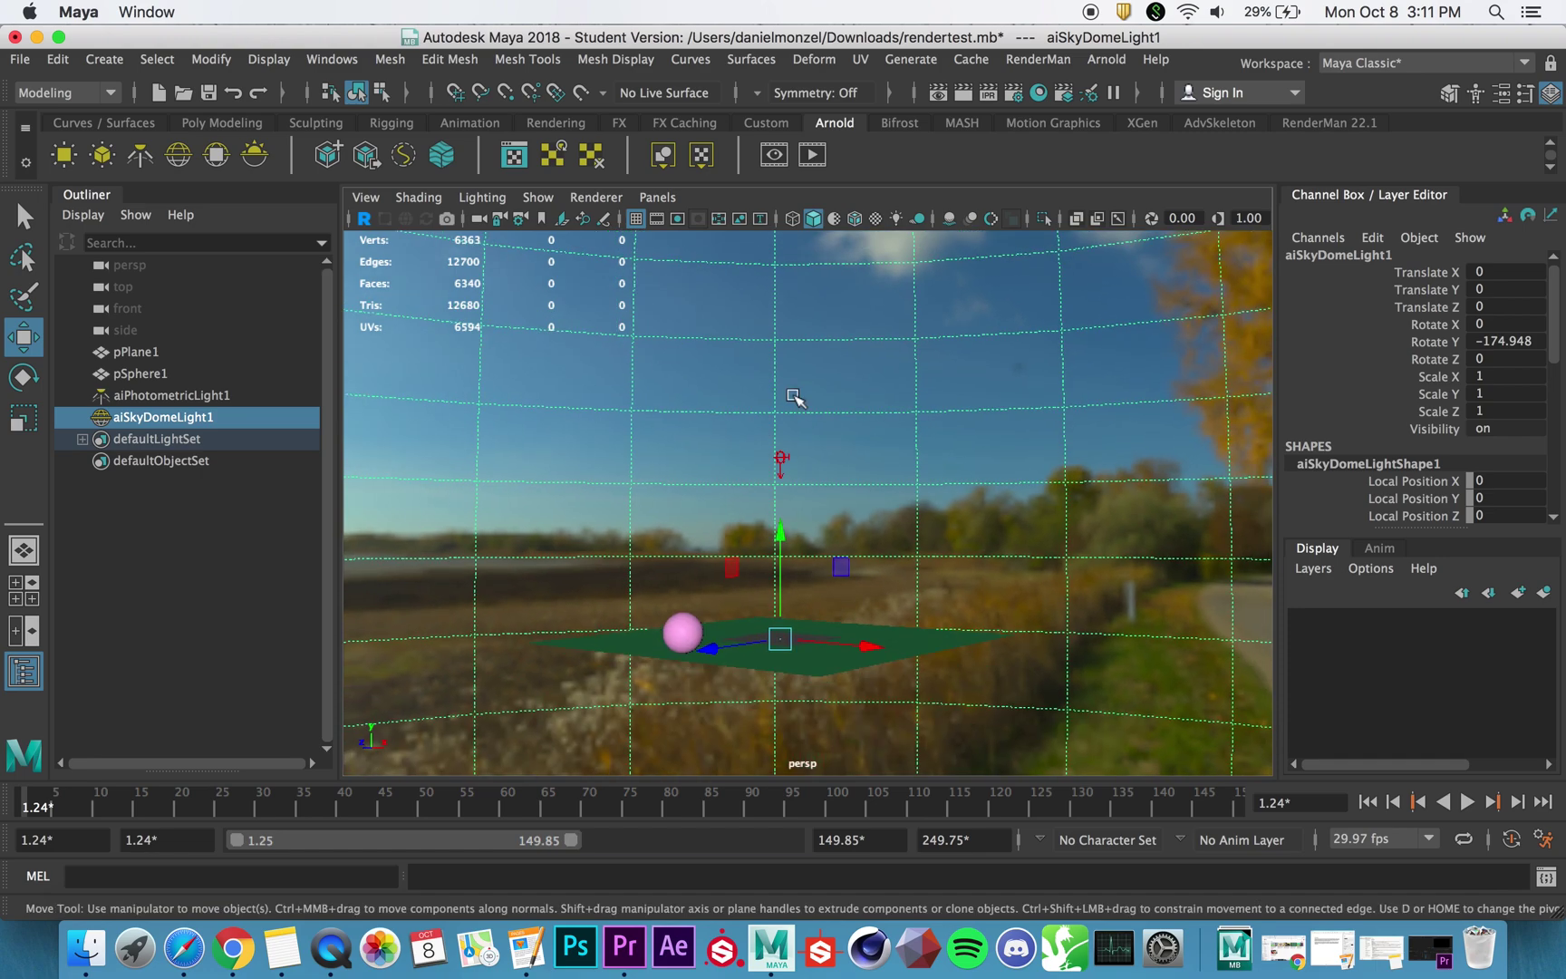
middle_click_drag(794, 563, 821, 461, "alt")
scroll(868, 618, "up", 4)
left_click_drag(821, 461, 727, 554, "alt")
scroll(865, 614, "down", 4)
scroll(808, 608, "up", 4)
left_click_drag(807, 608, 735, 542, "alt")
left_click(634, 526)
Show the green plane's aiStandardSurface attributes and look through the available material presets without applying one
left_click(871, 409)
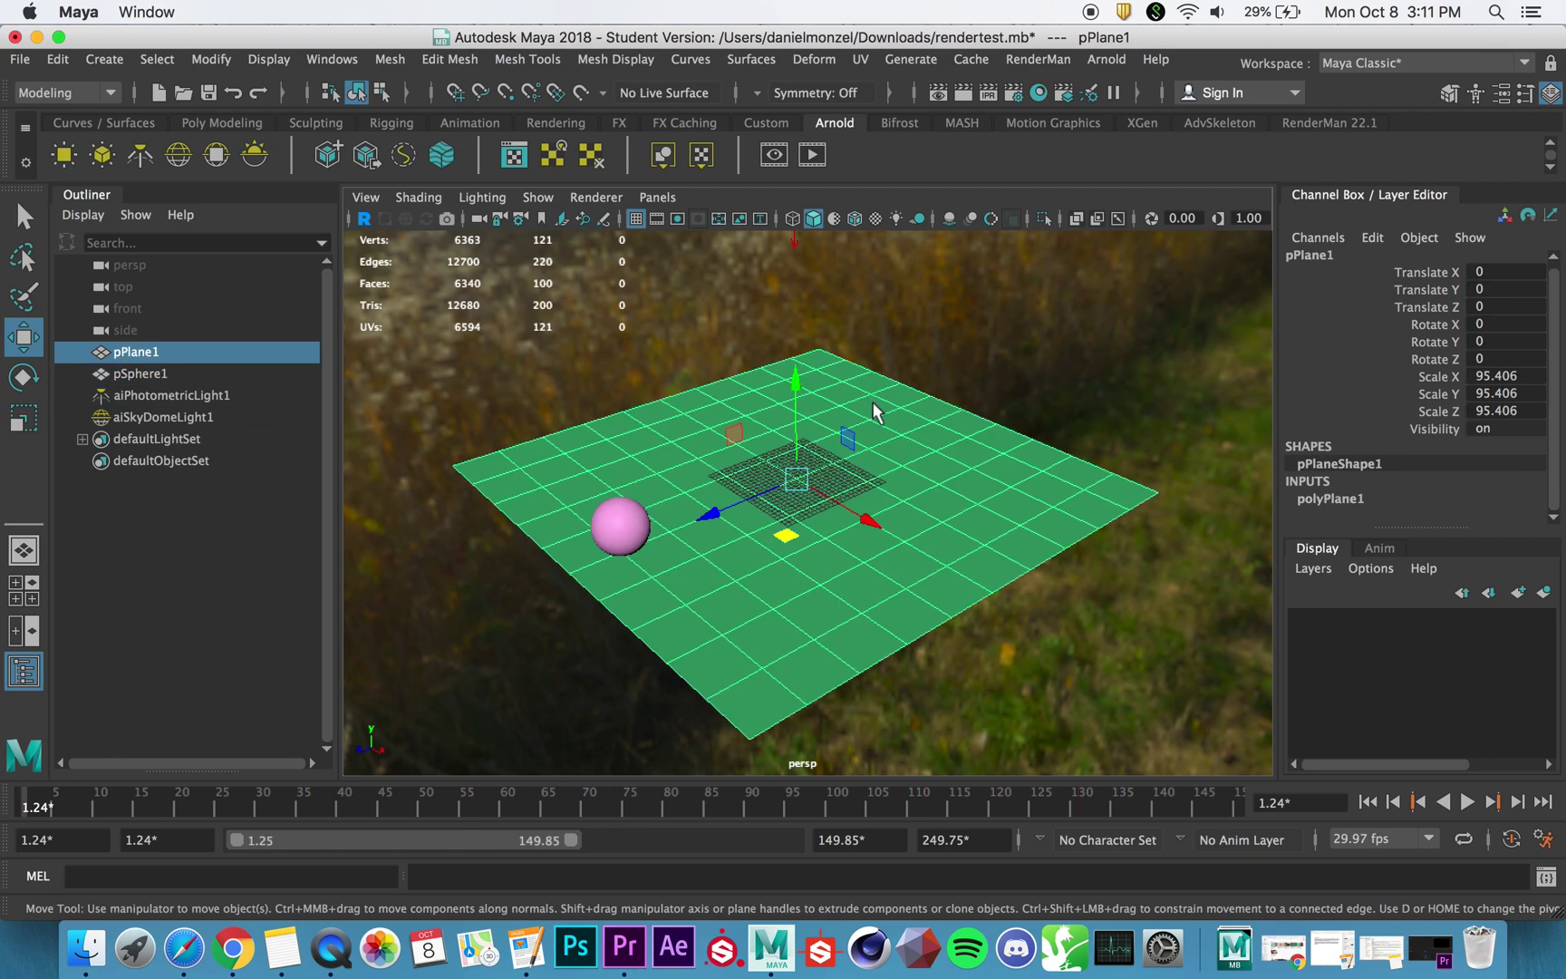
left_click(1500, 92)
left_click(1085, 254)
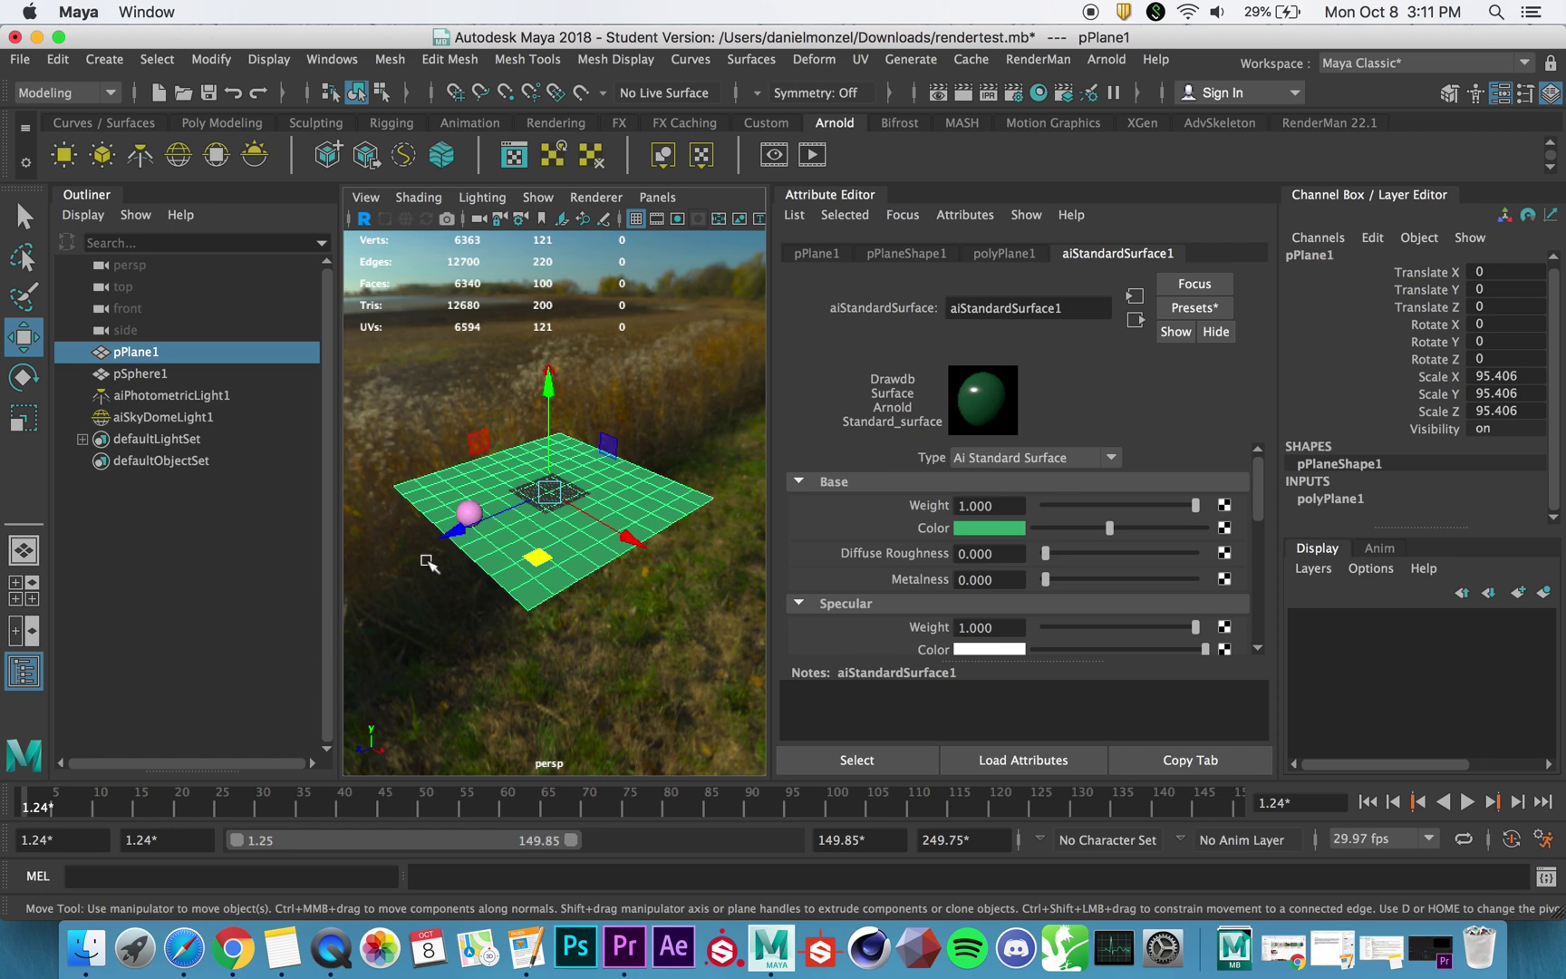
left_click(1183, 309)
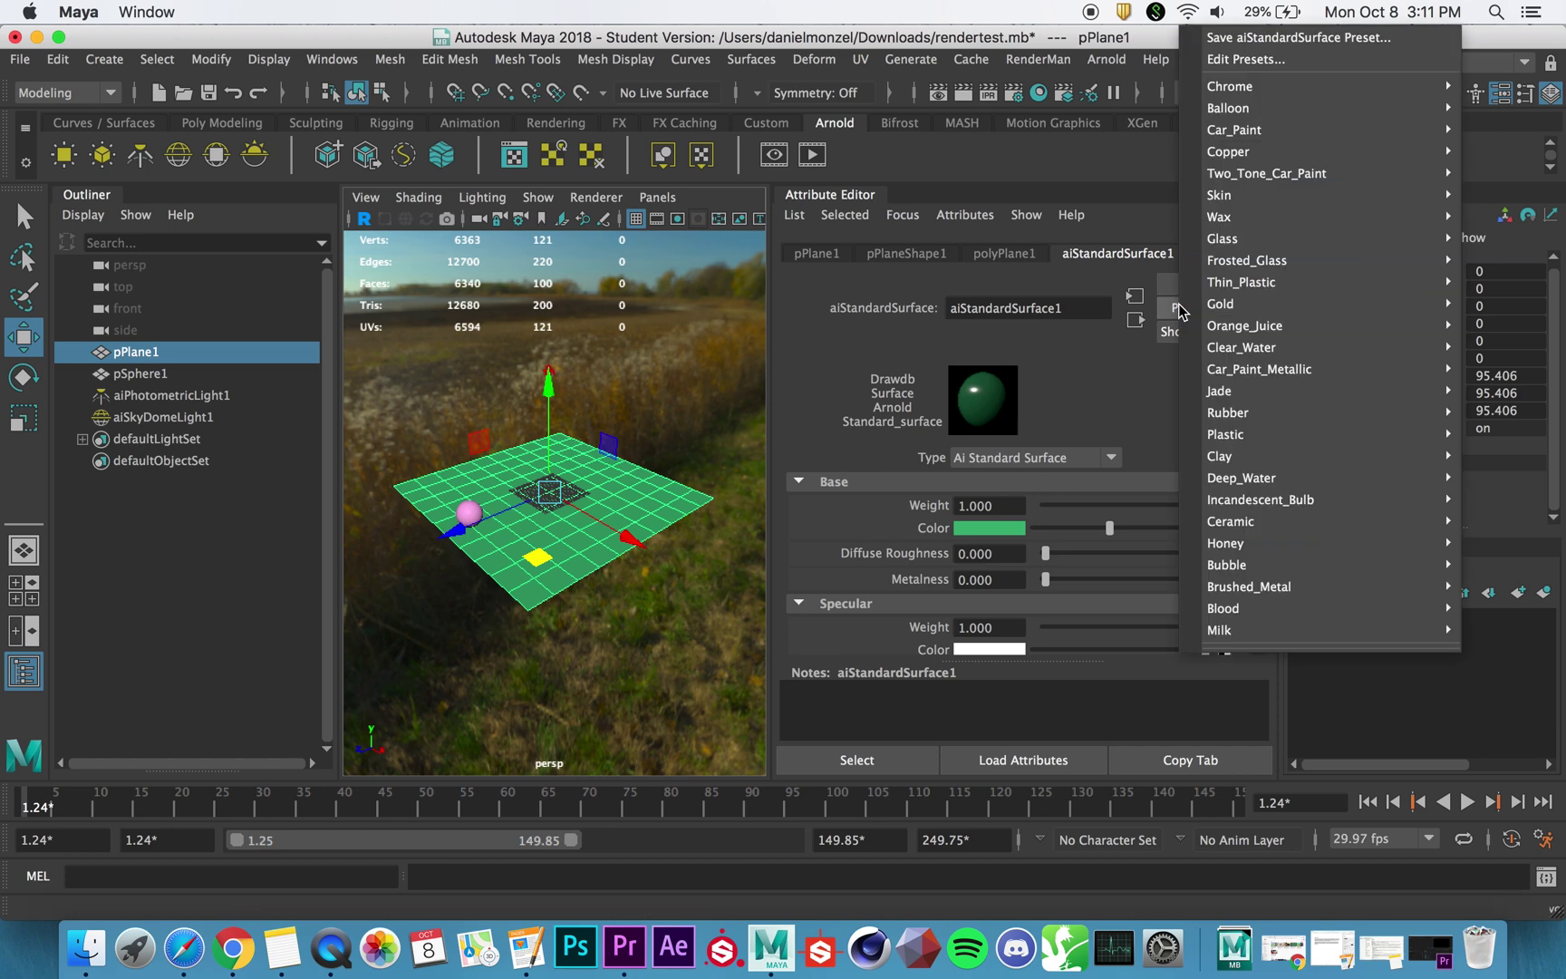
mouse_move(1224, 388)
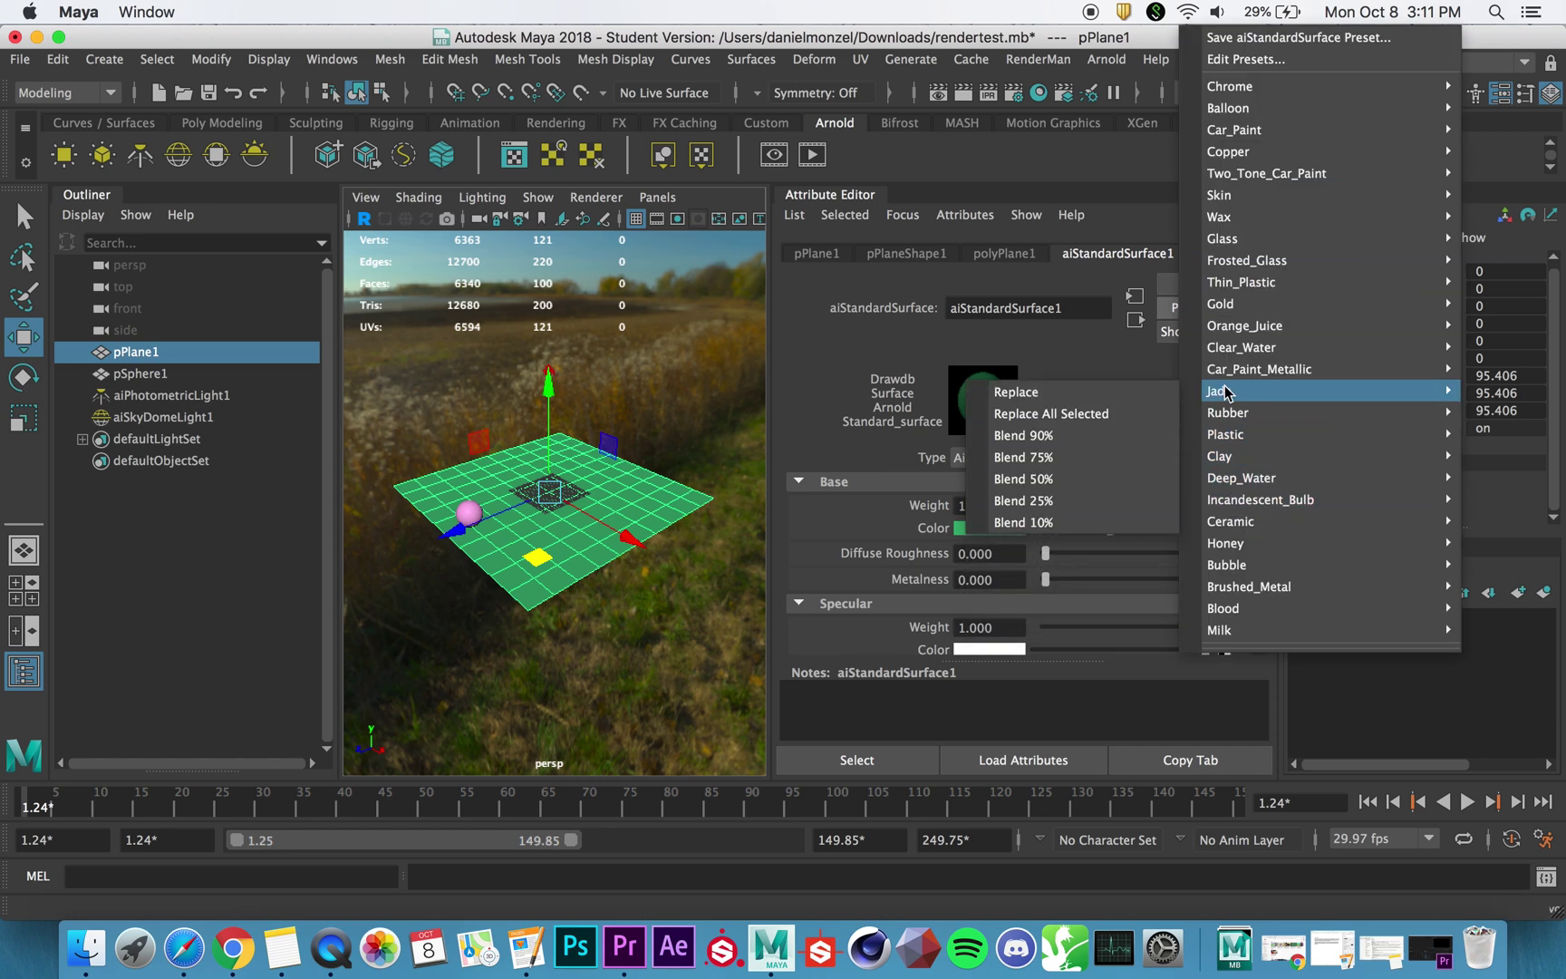
left_click(460, 507)
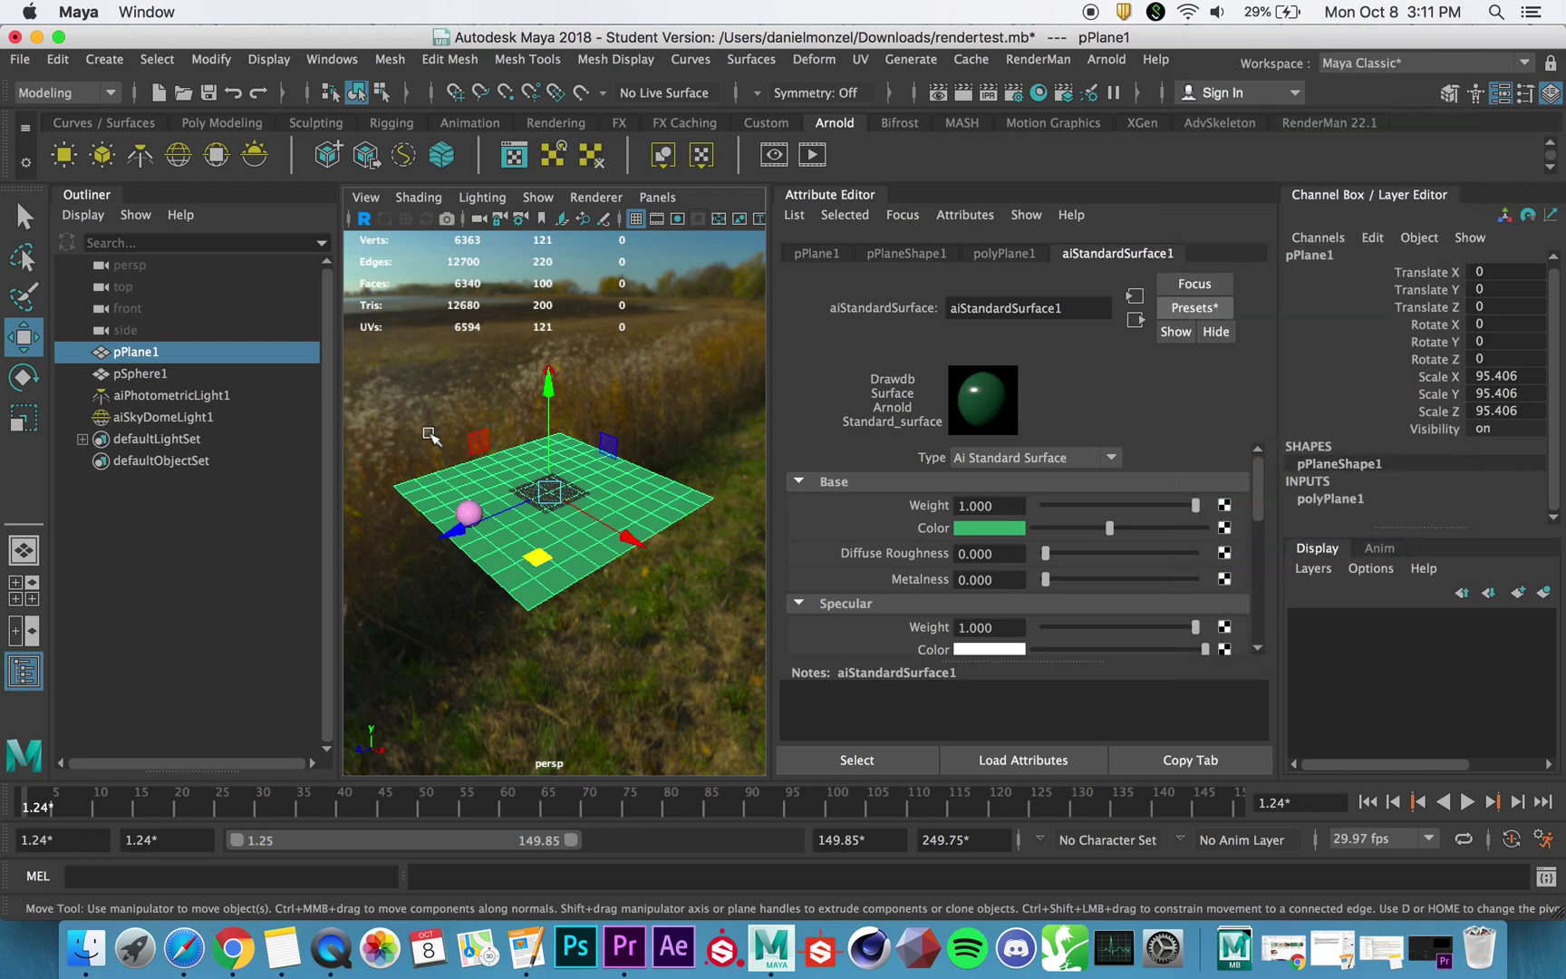
Show the sky dome light's attributes and hide the Attribute Editor again
left_click(427, 431)
middle_click_drag(444, 473, 446, 472, "alt")
right_click_drag(447, 472, 596, 433, "alt")
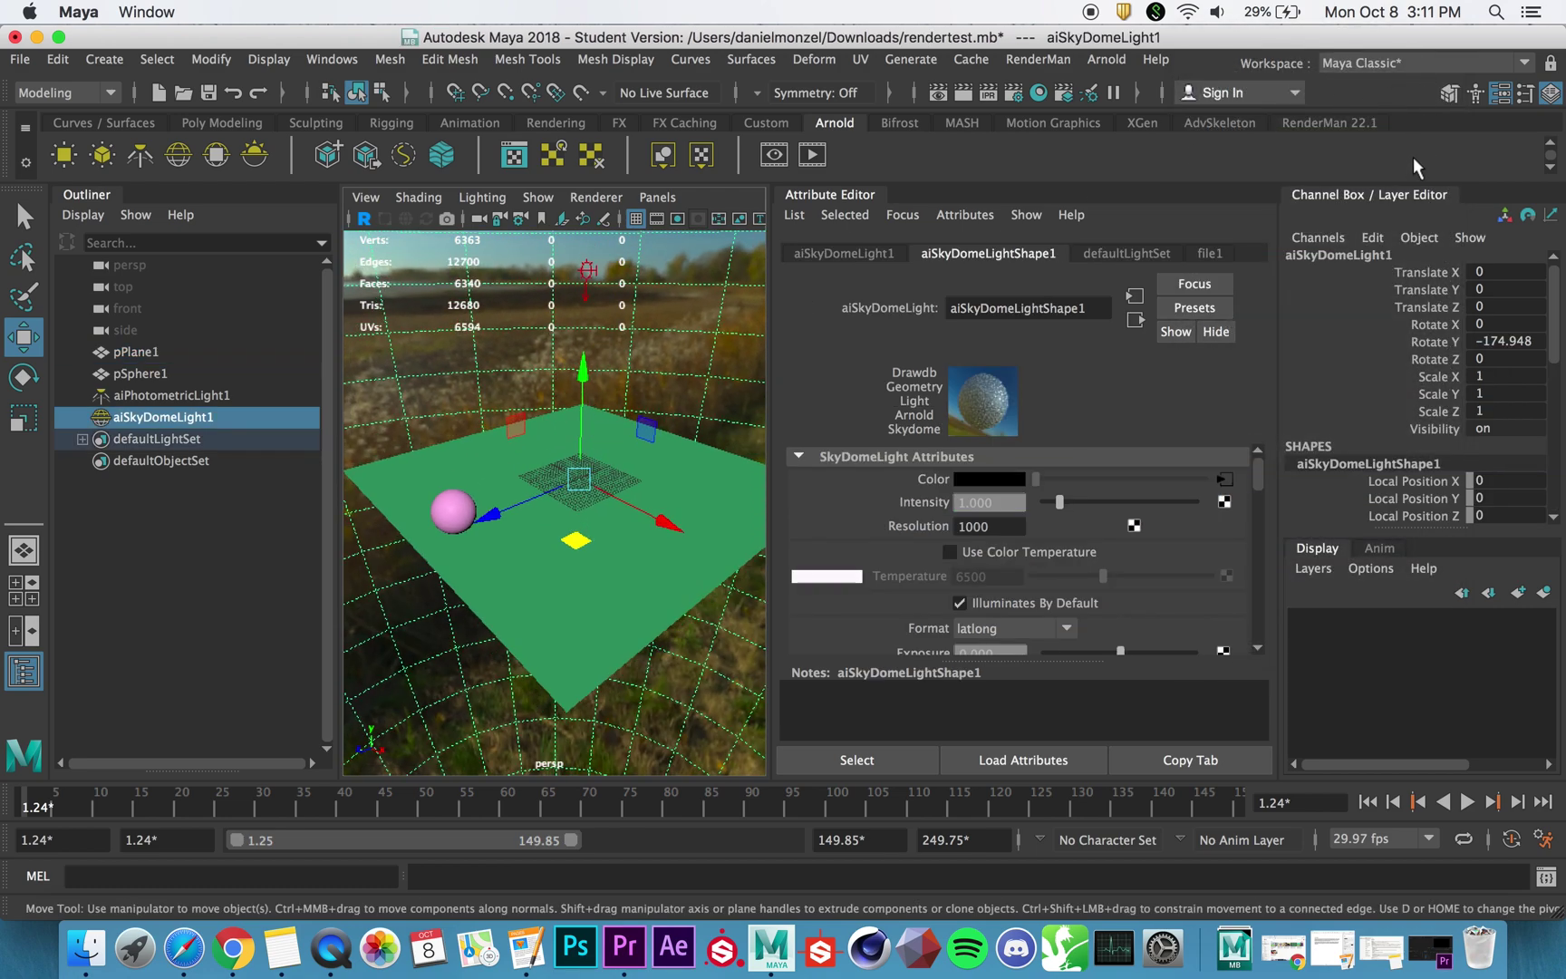
left_click(1500, 96)
Turn on the Resolution Gate for the perspective camera
right_click_drag(762, 508, 766, 656, "alt")
left_click_drag(766, 656, 785, 588, "alt")
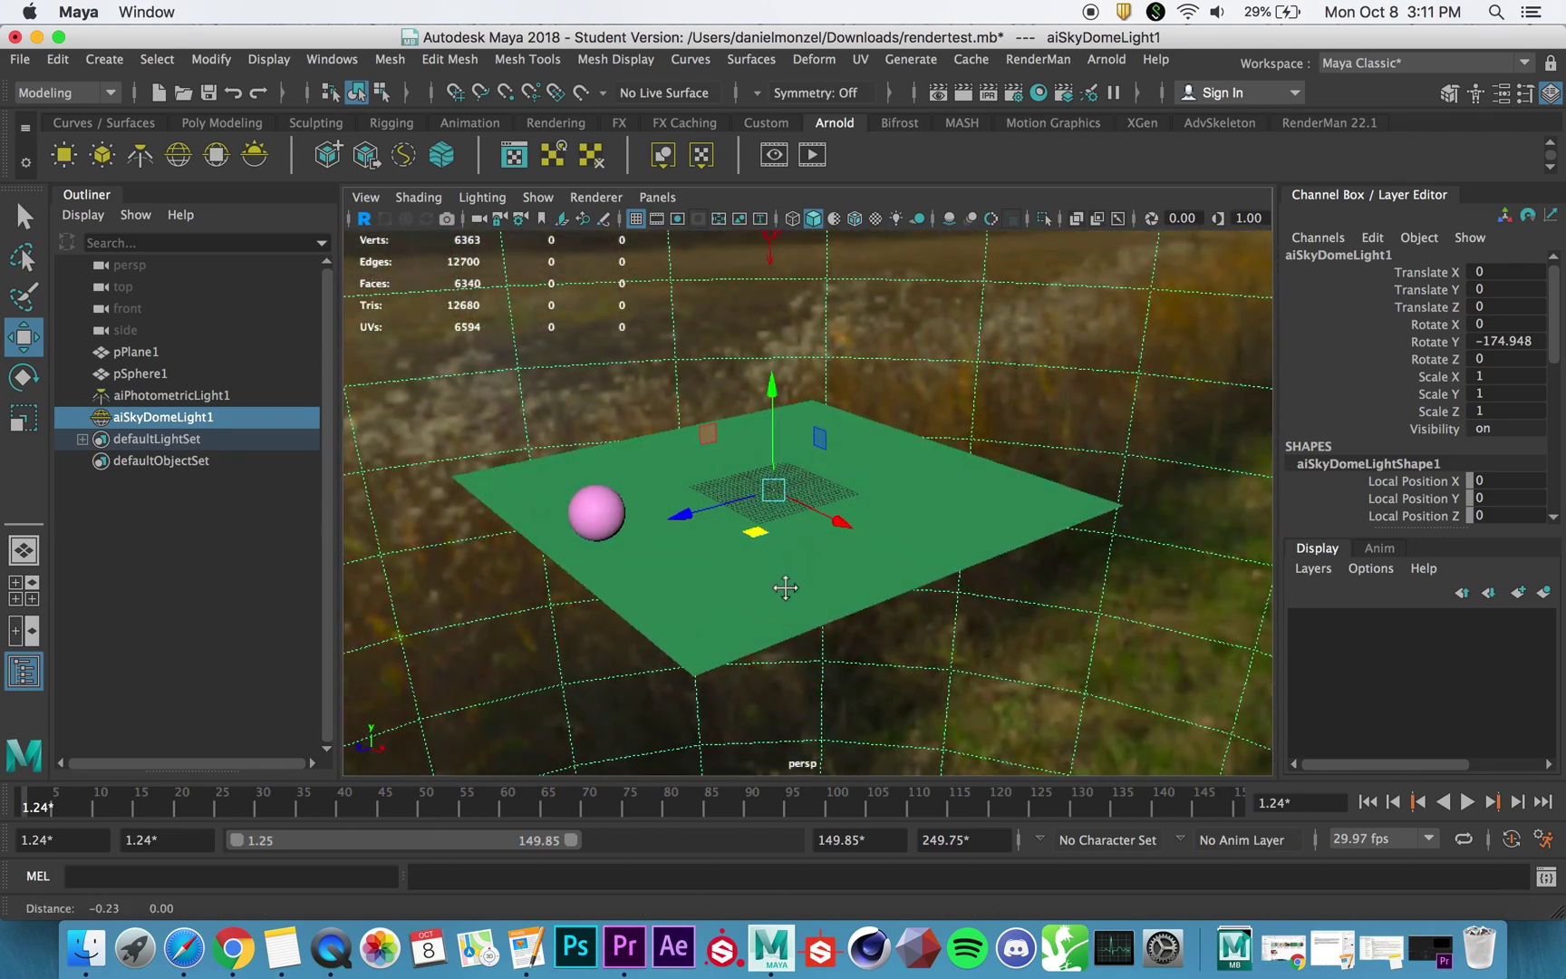
middle_click_drag(785, 588, 796, 577, "alt")
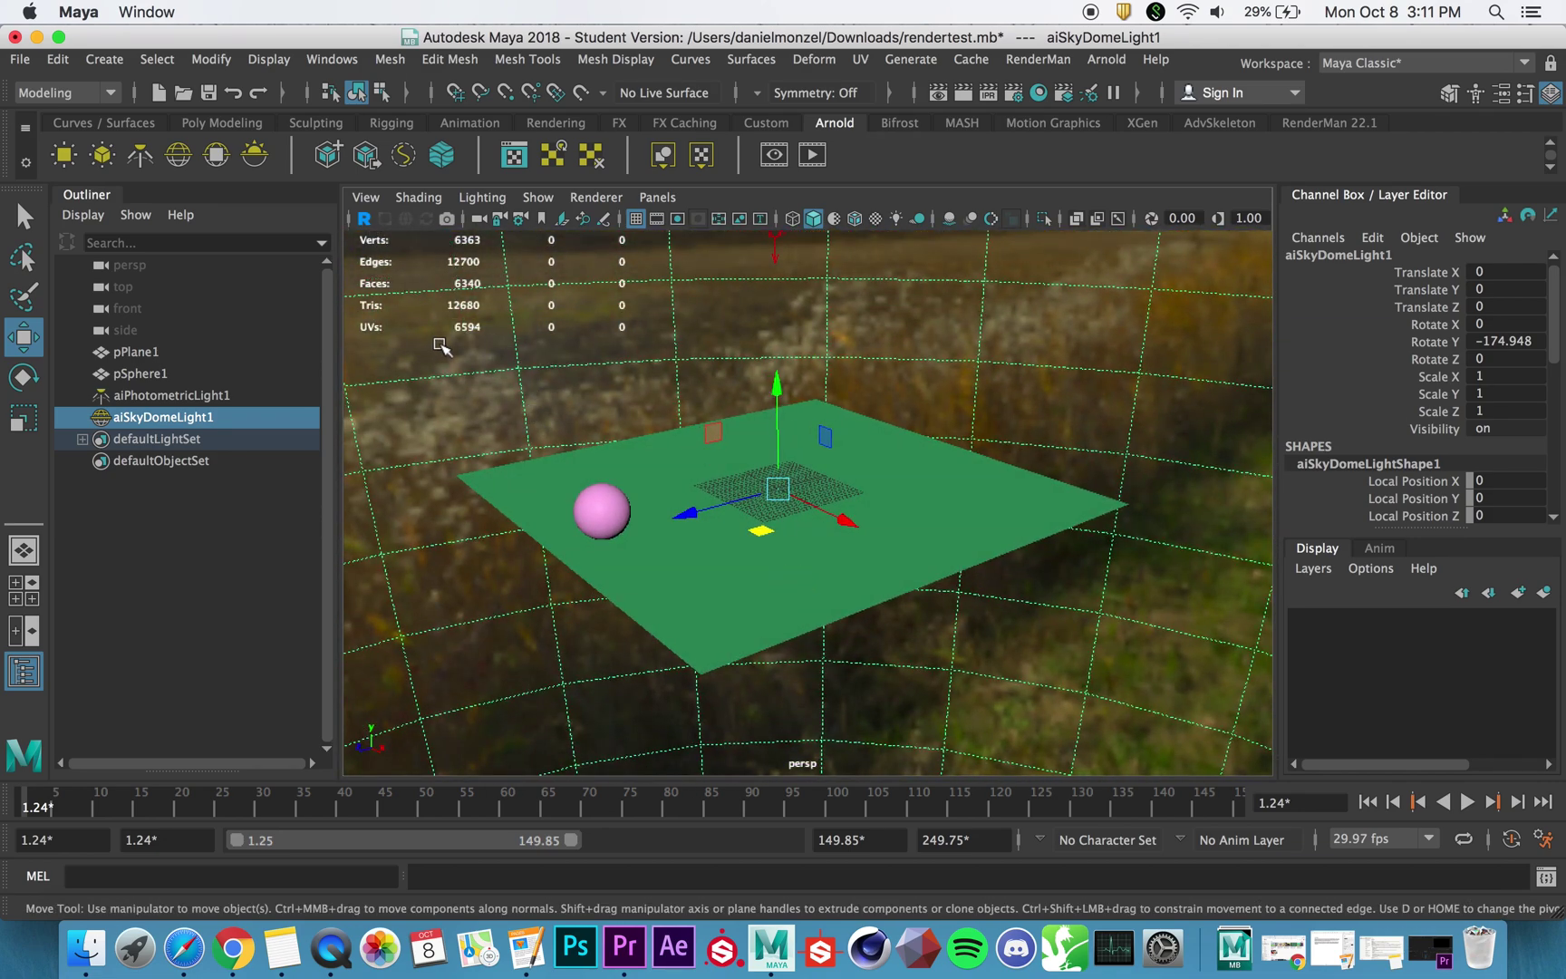
left_click(364, 198)
left_click(361, 198)
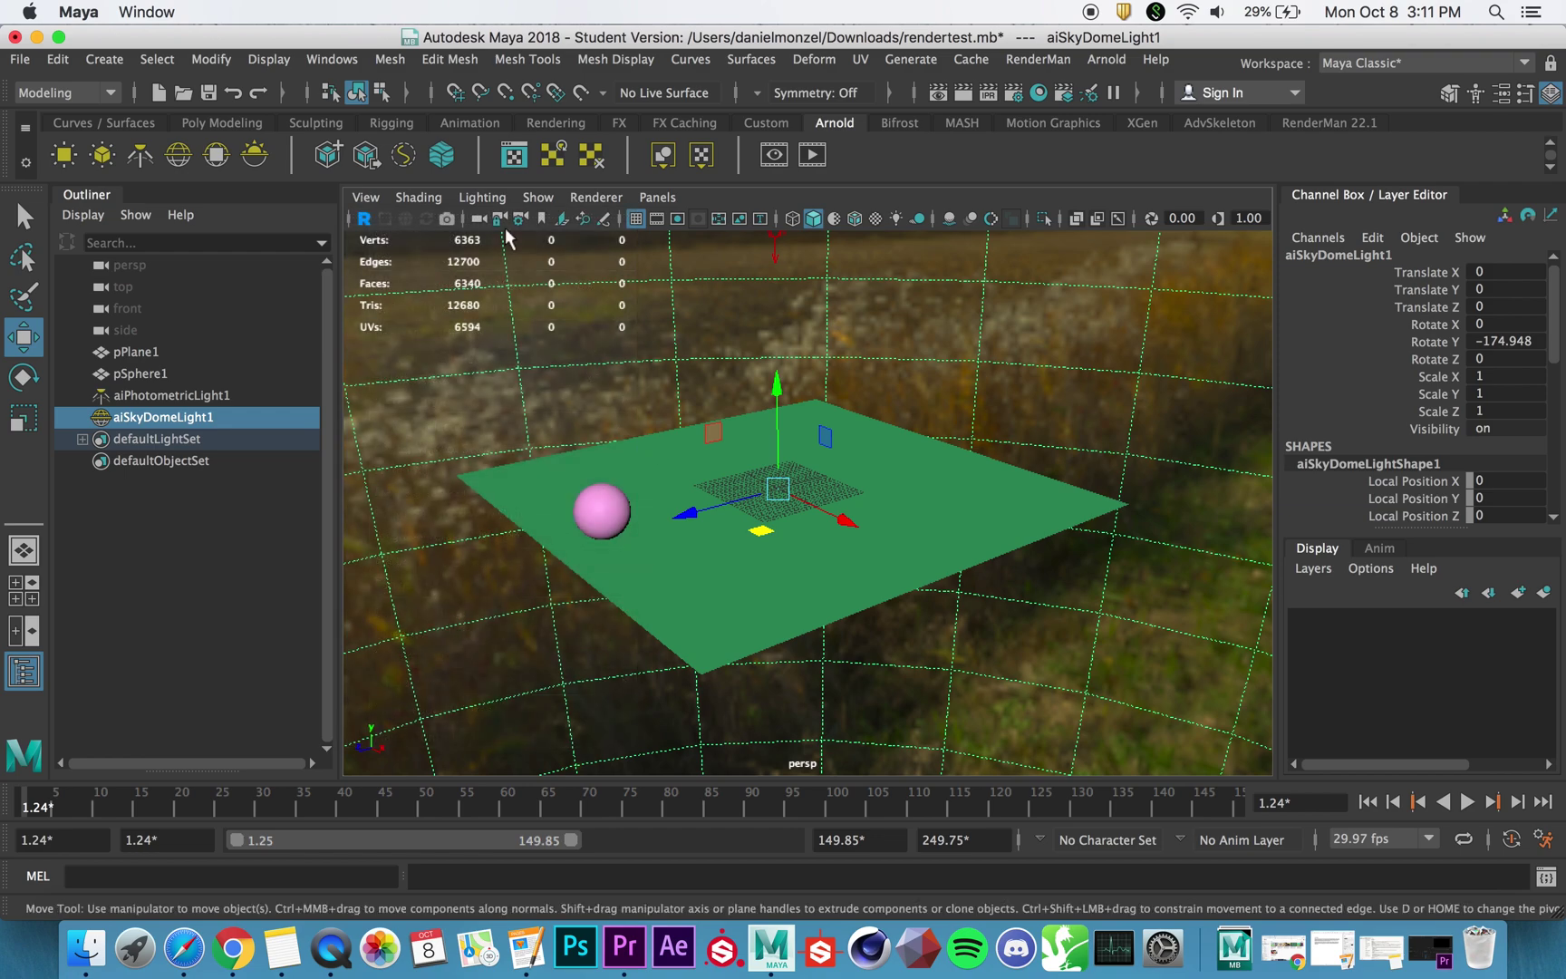
left_click(366, 198)
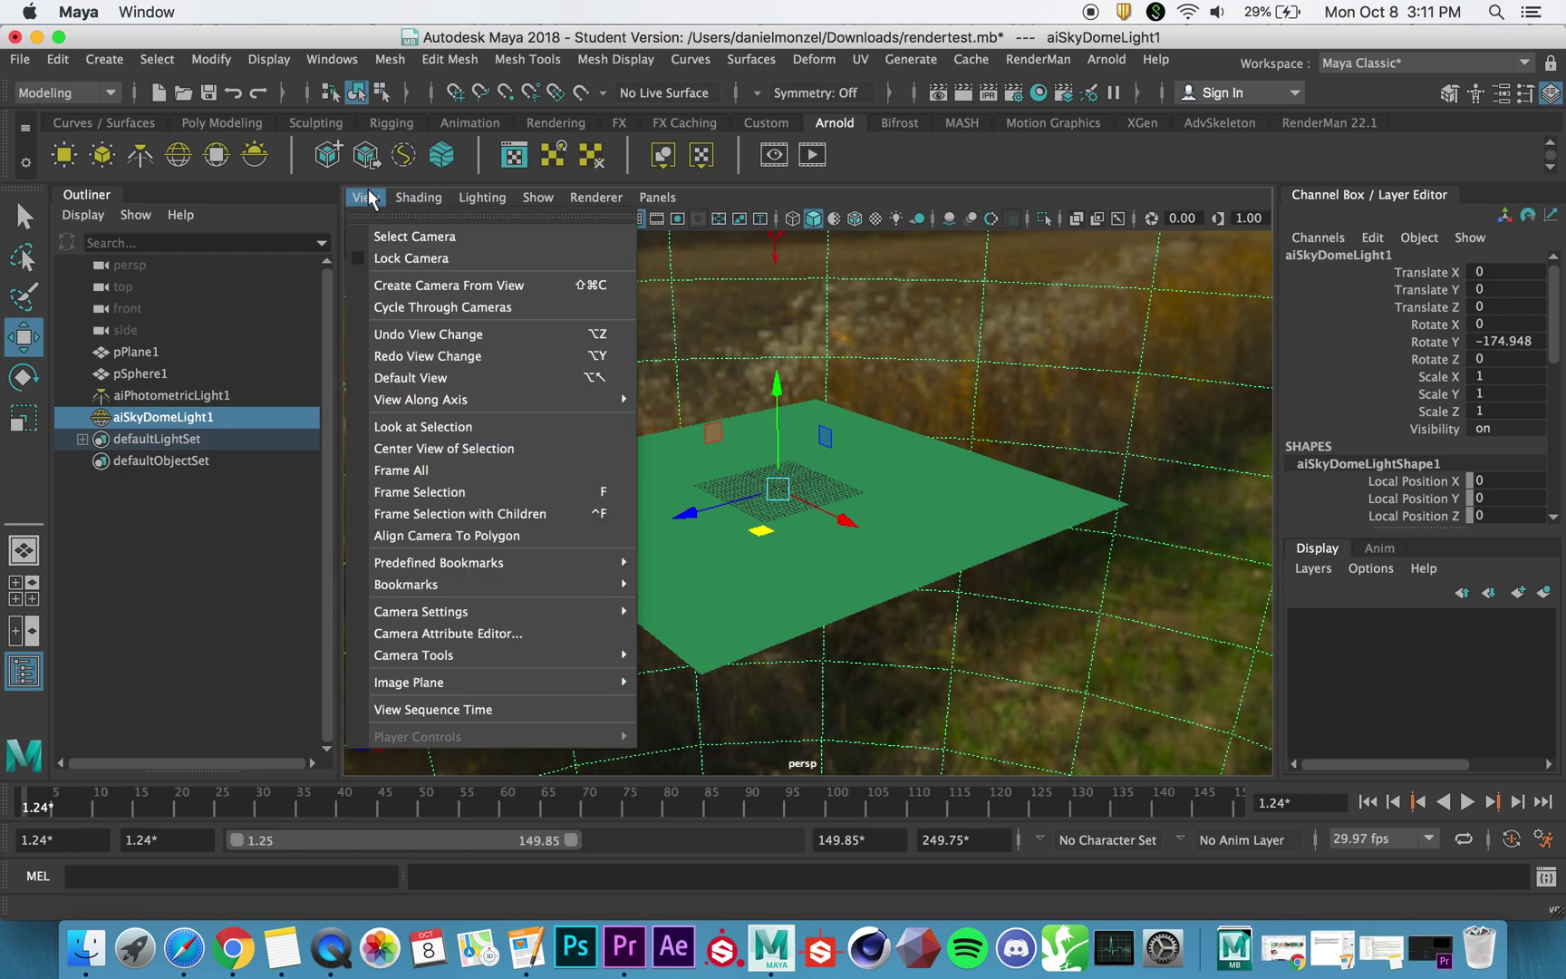
mouse_move(501, 619)
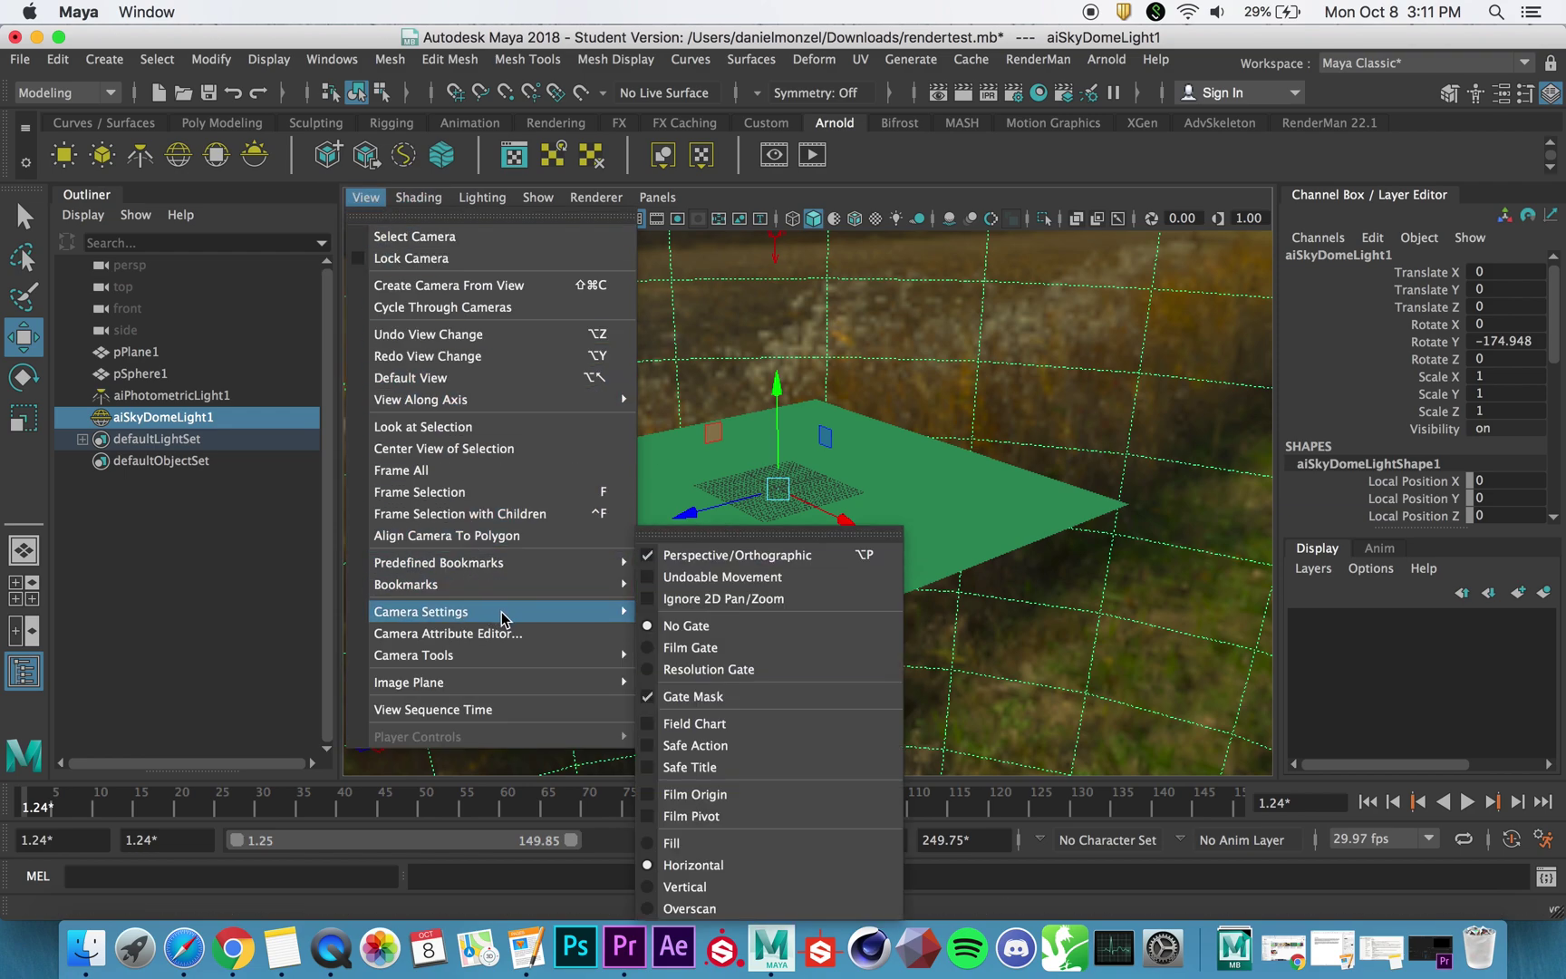
left_click(715, 670)
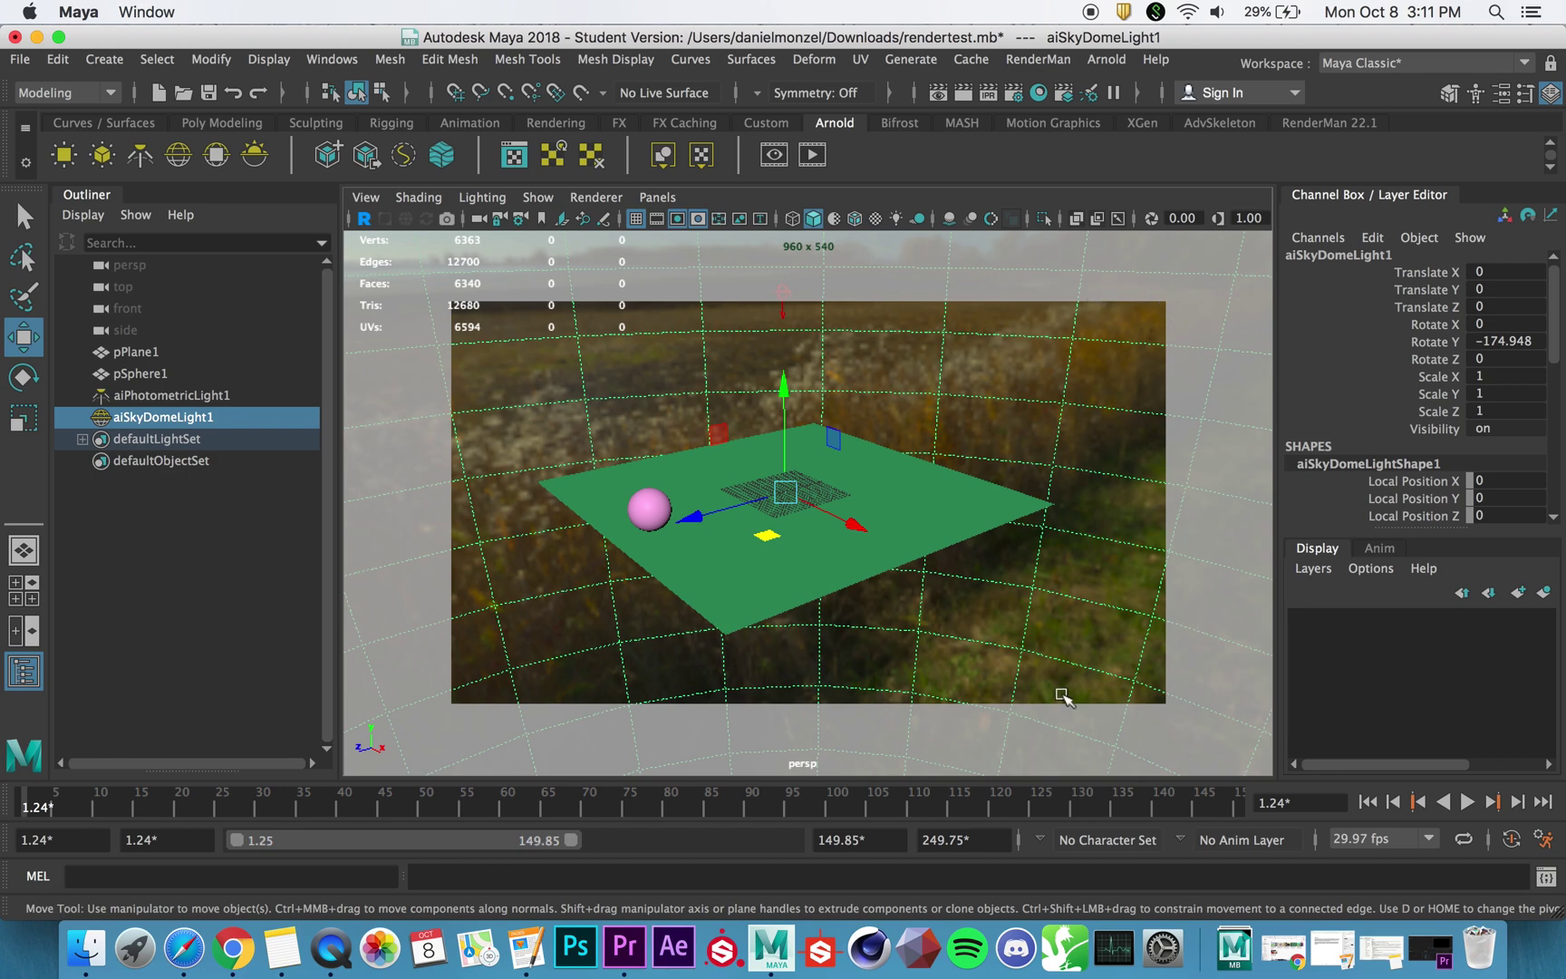
Run a live Arnold render of the plane and sphere framed in the resolution gate, and close the RenderView after stopping it
scroll(724, 503, "up", 1)
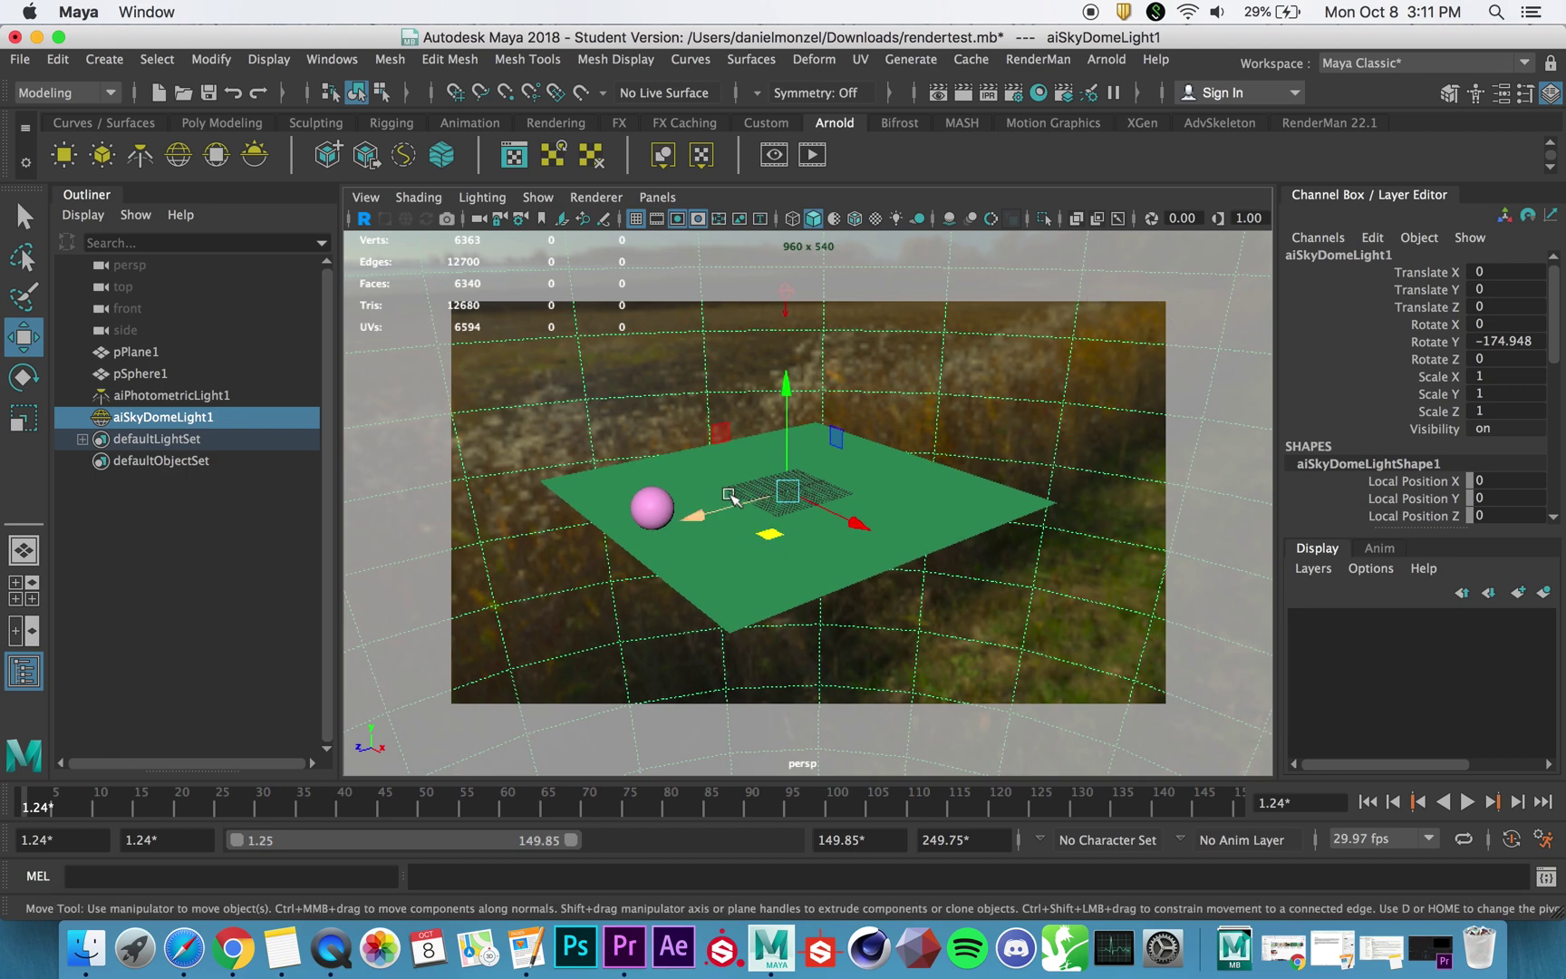
scroll(730, 492, "up", 1)
right_click_drag(730, 493, 789, 506, "alt")
middle_click_drag(788, 505, 826, 477, "alt")
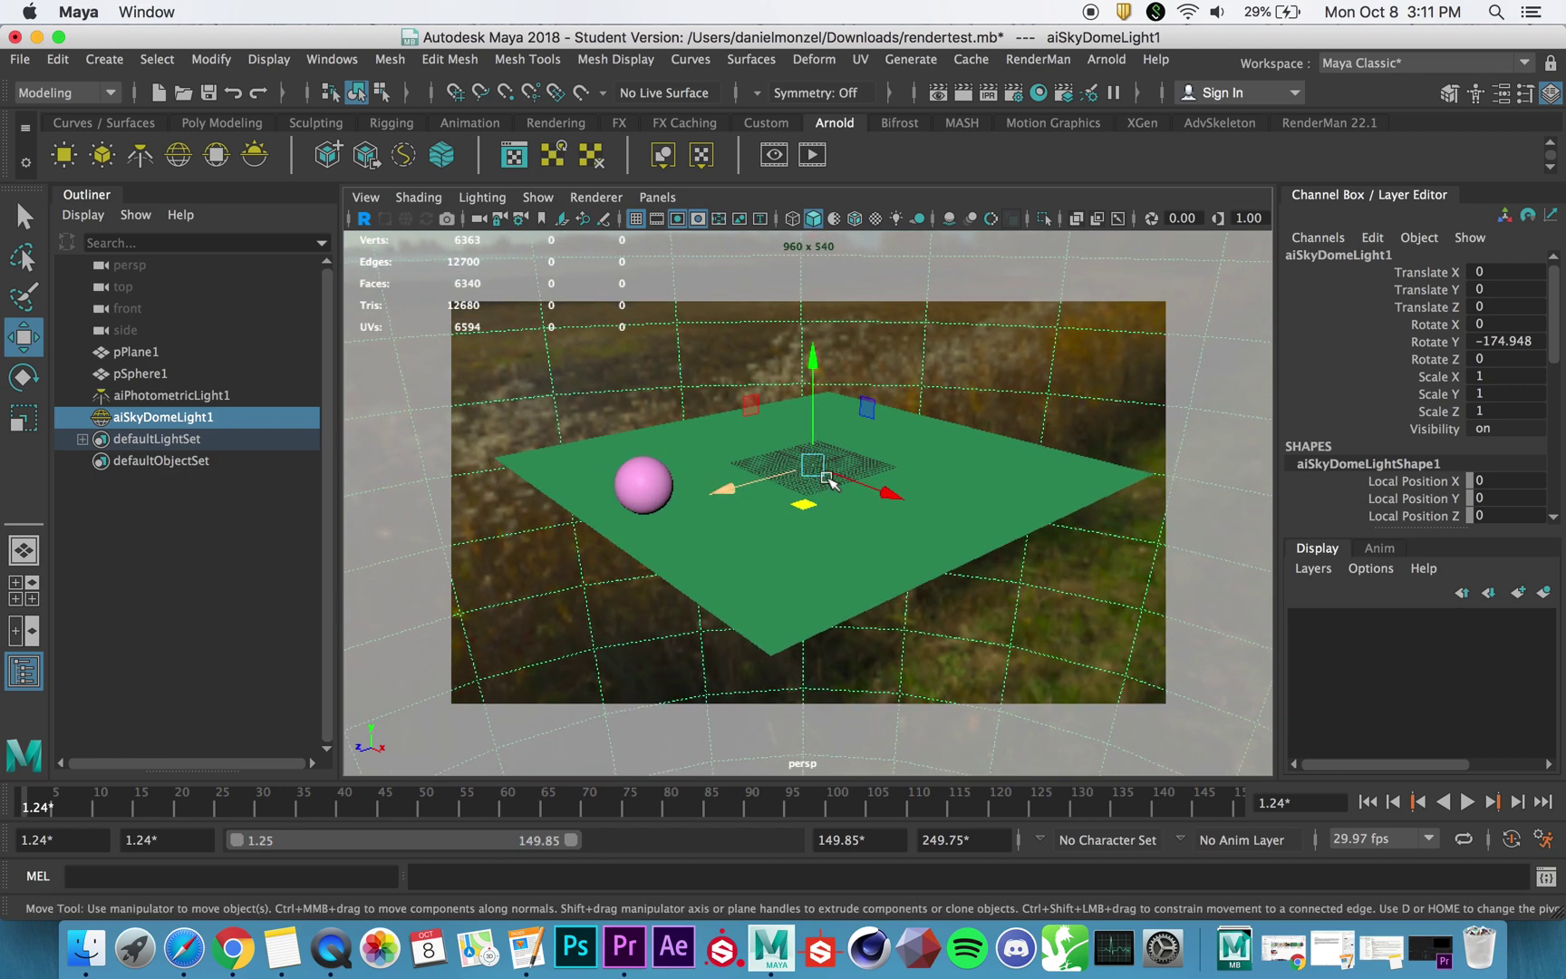
left_click_drag(826, 477, 838, 483, "alt")
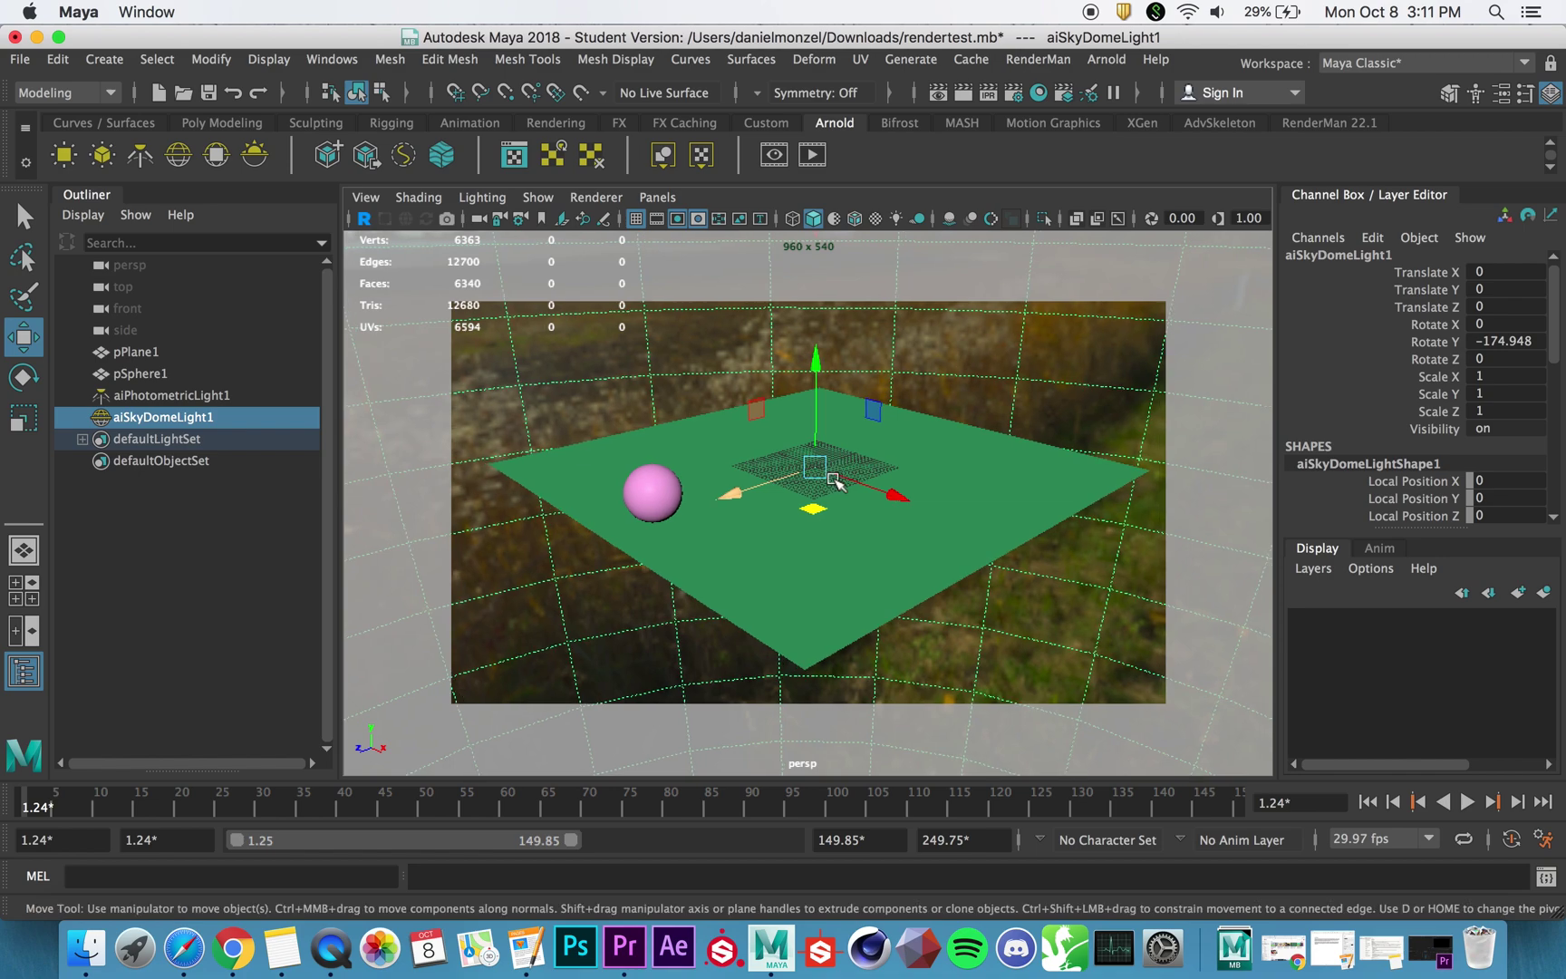
left_click(773, 157)
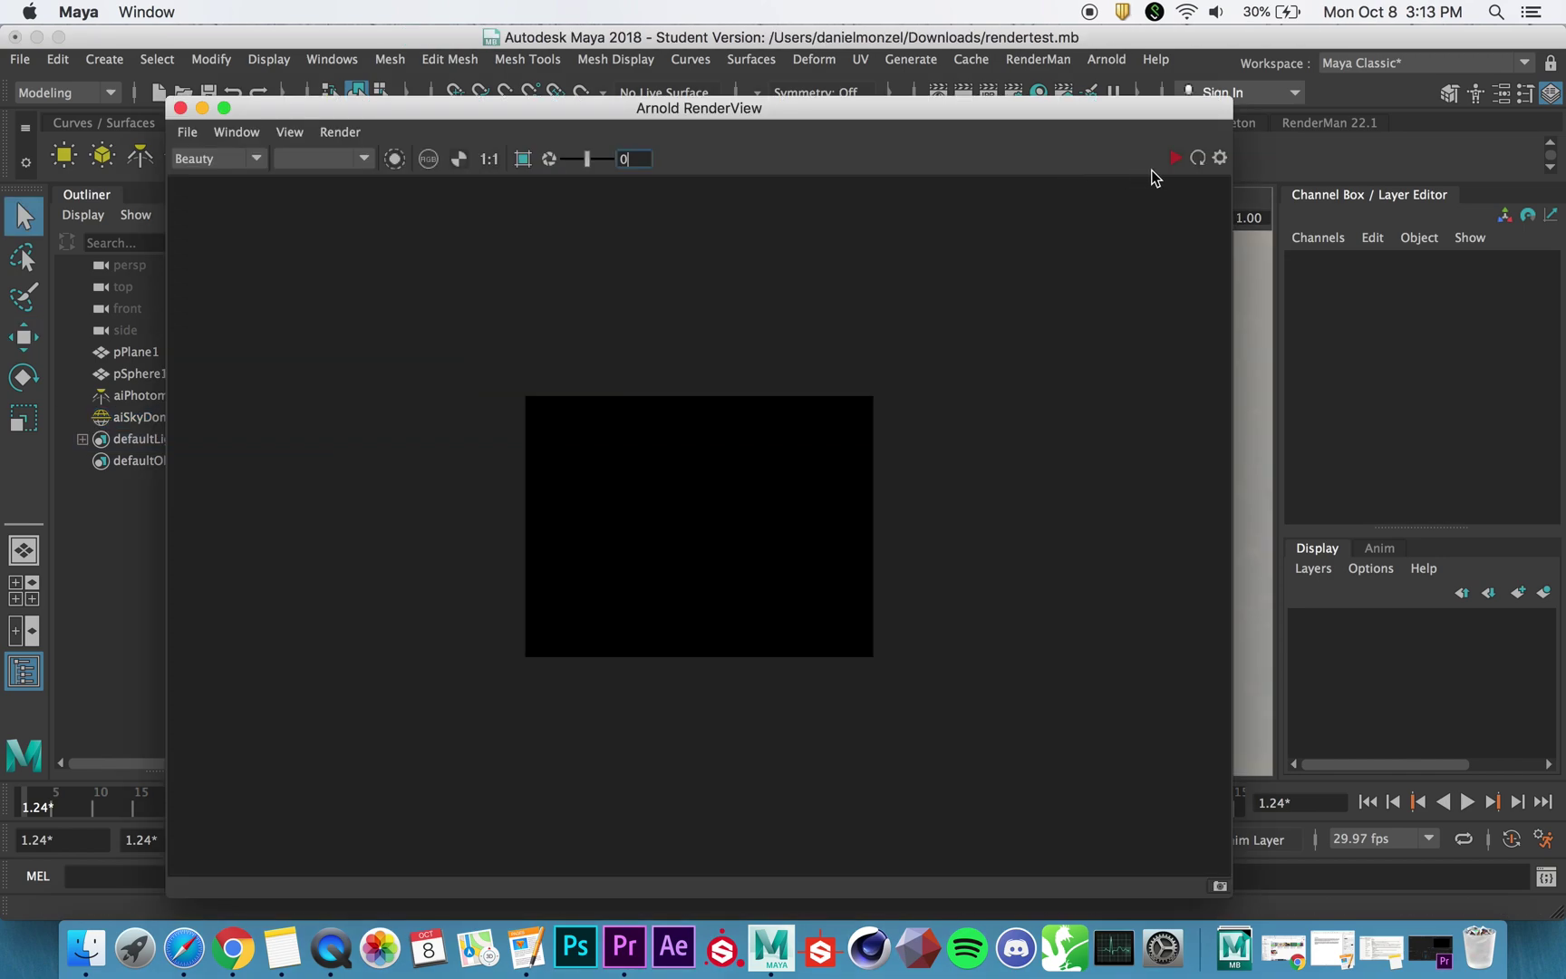
left_click(1173, 158)
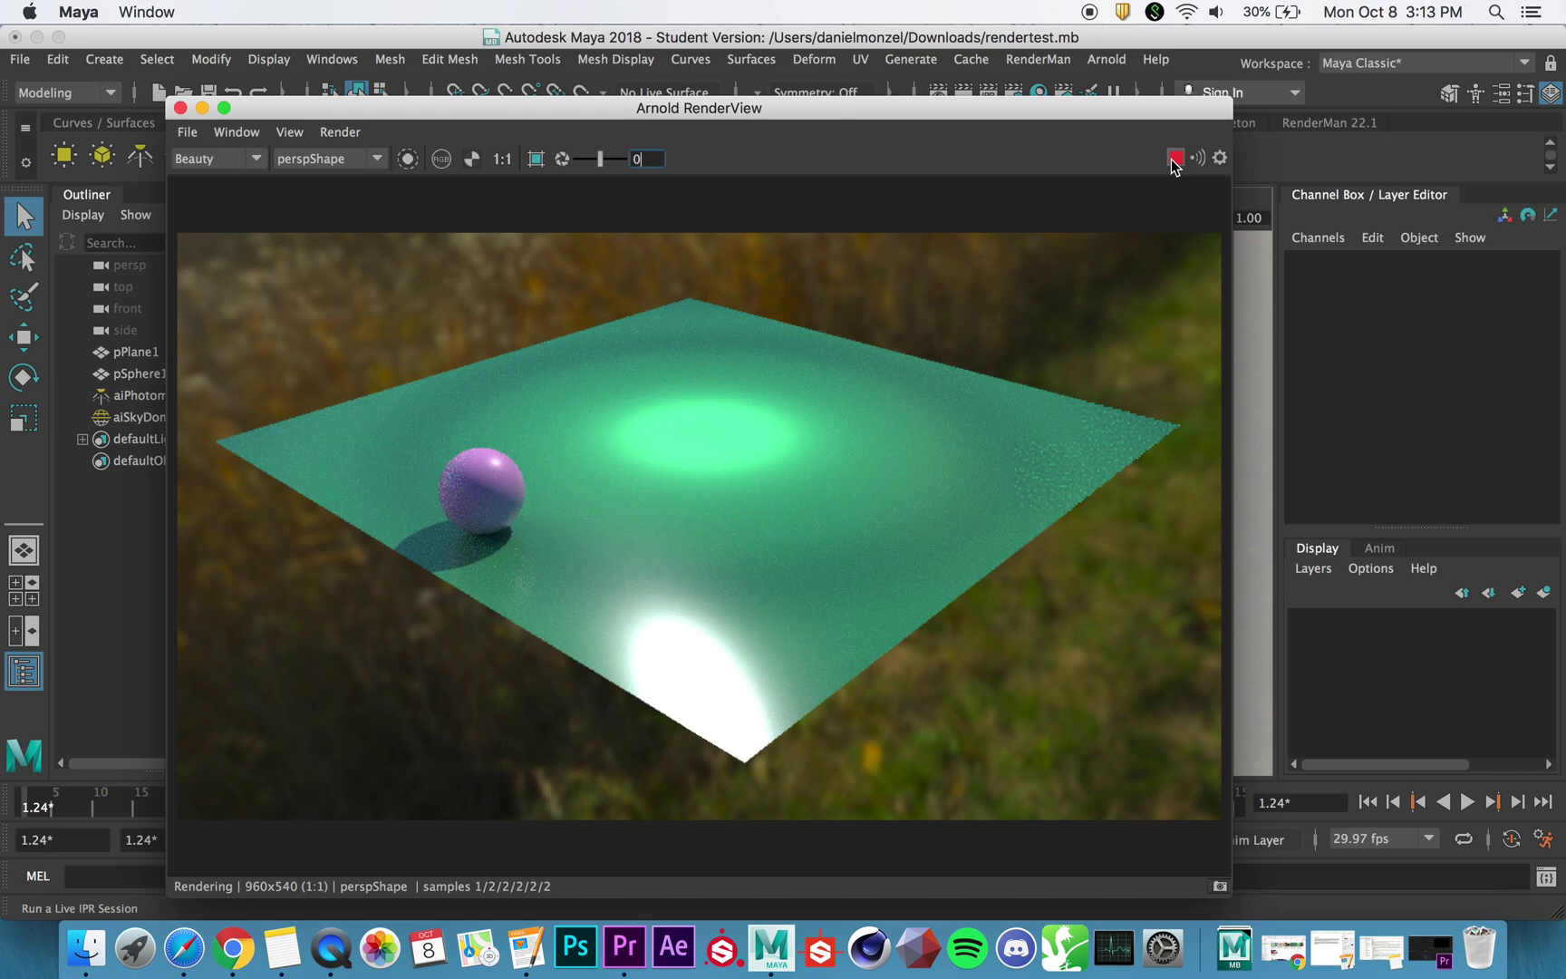
left_click_drag(411, 116, 804, 137)
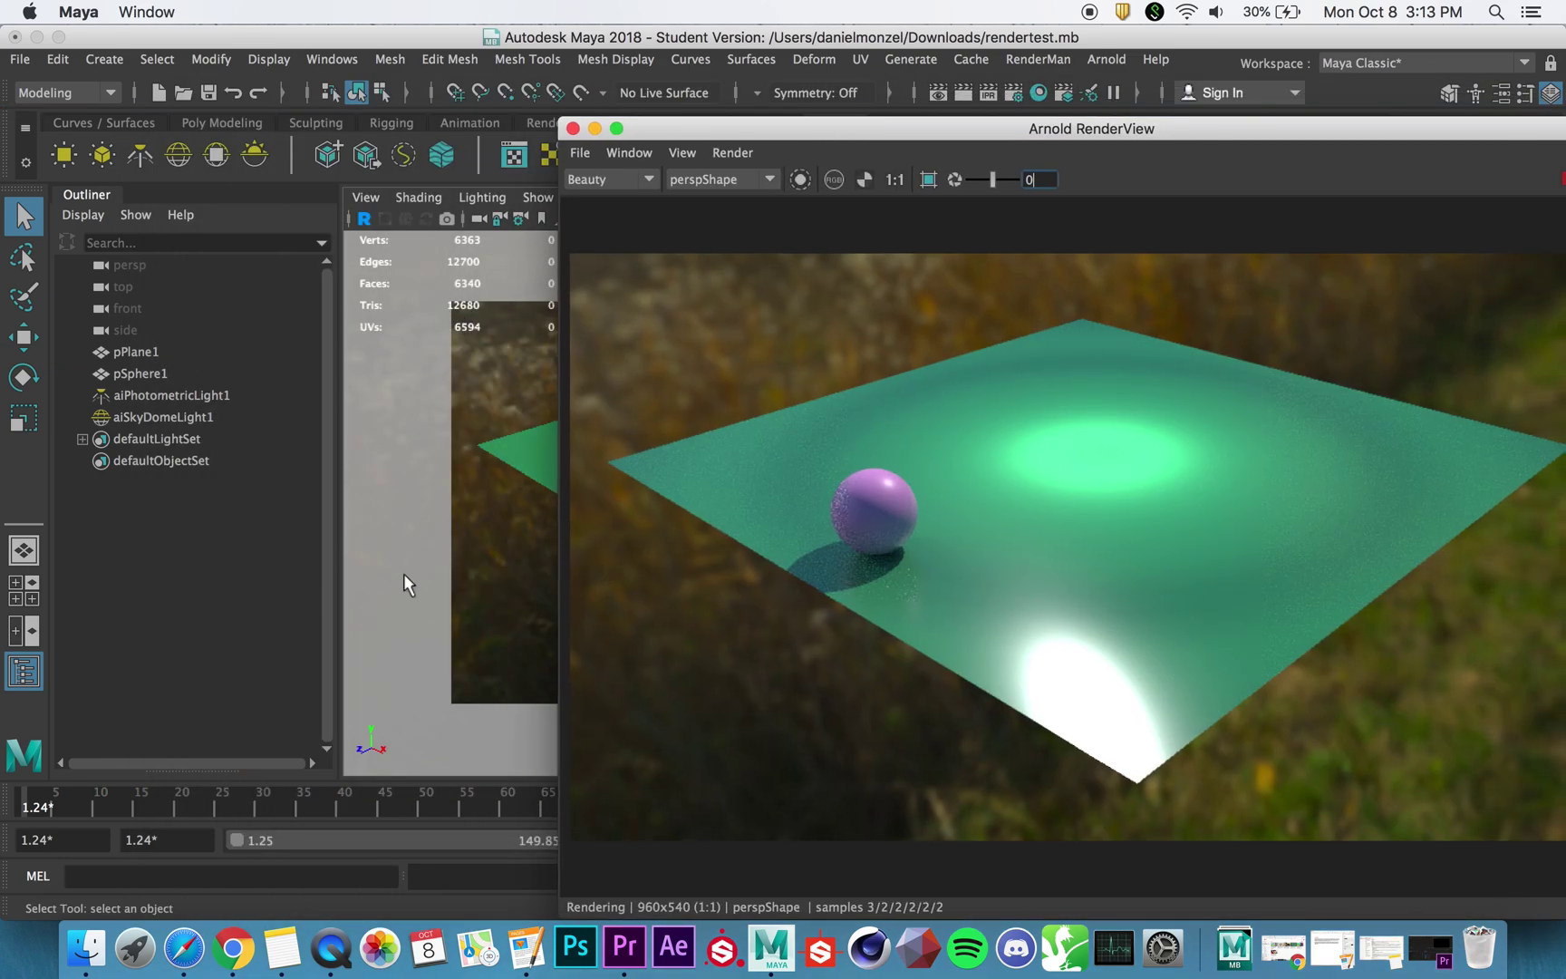
left_click_drag(768, 136, 735, 145)
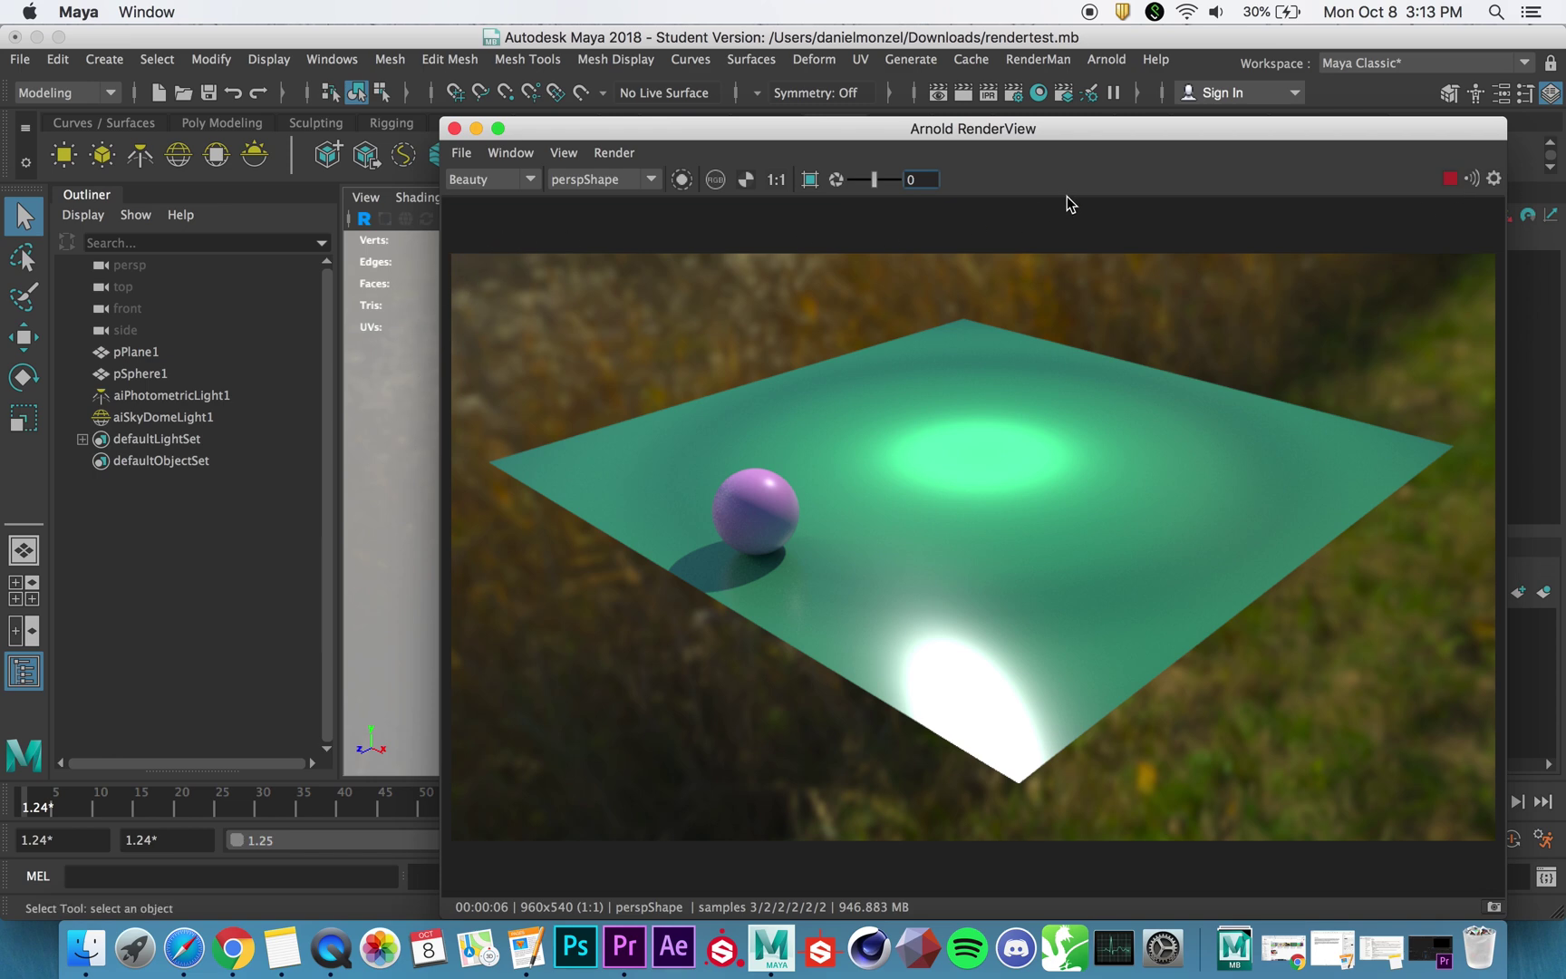
left_click(1450, 179)
left_click(453, 130)
Check the perspective camera's gate settings without changing them
left_click(366, 197)
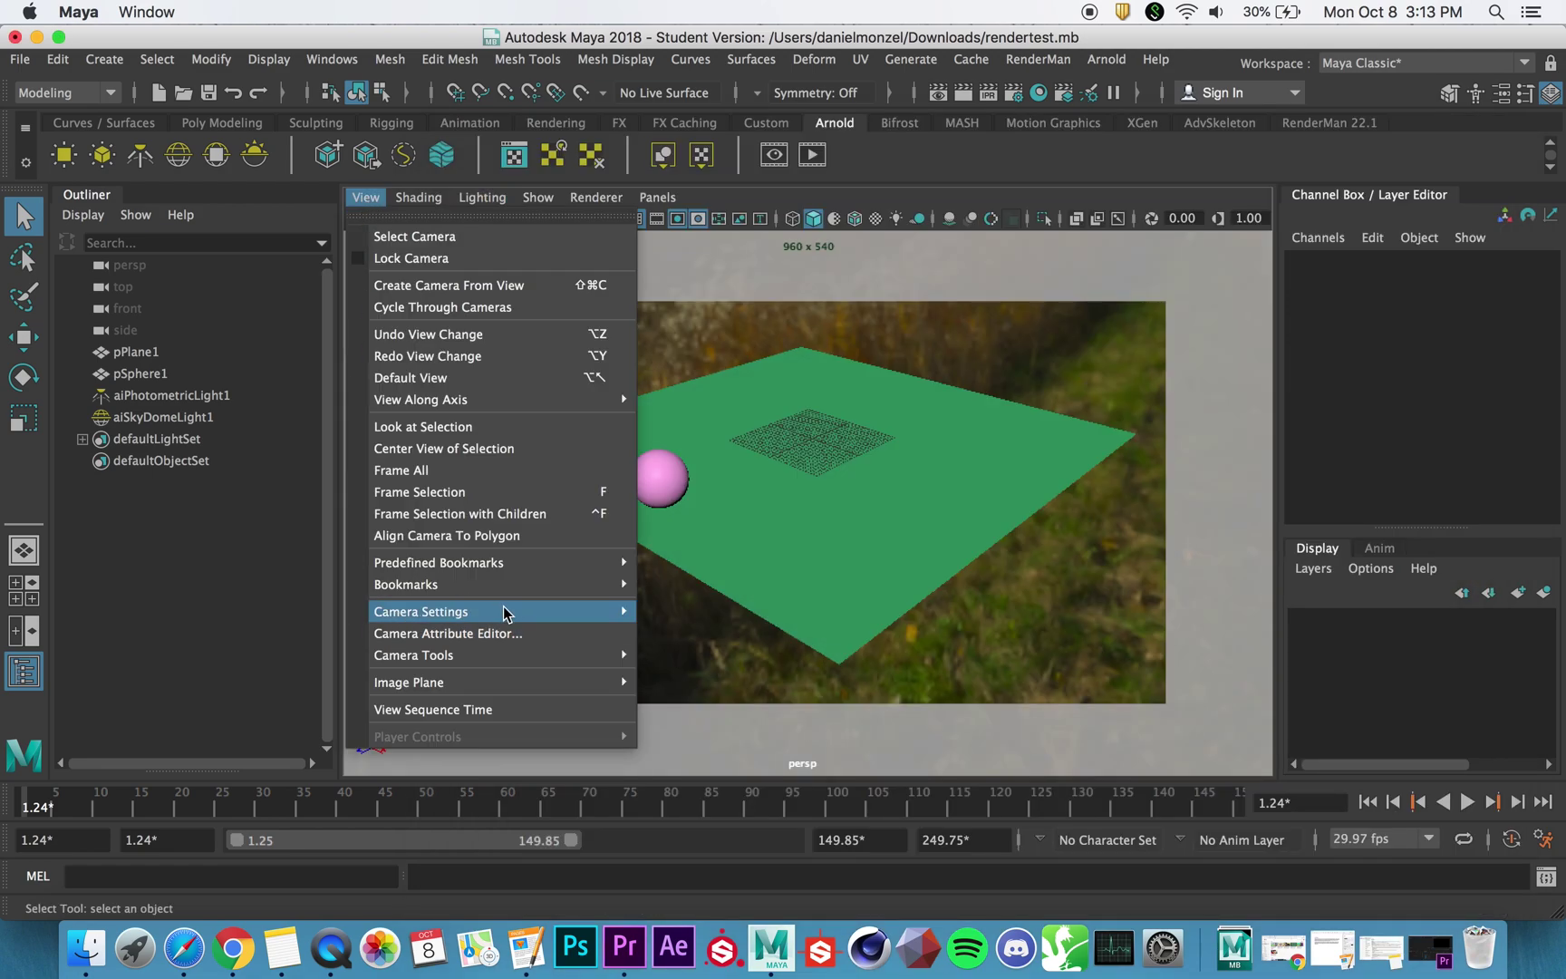
mouse_move(556, 617)
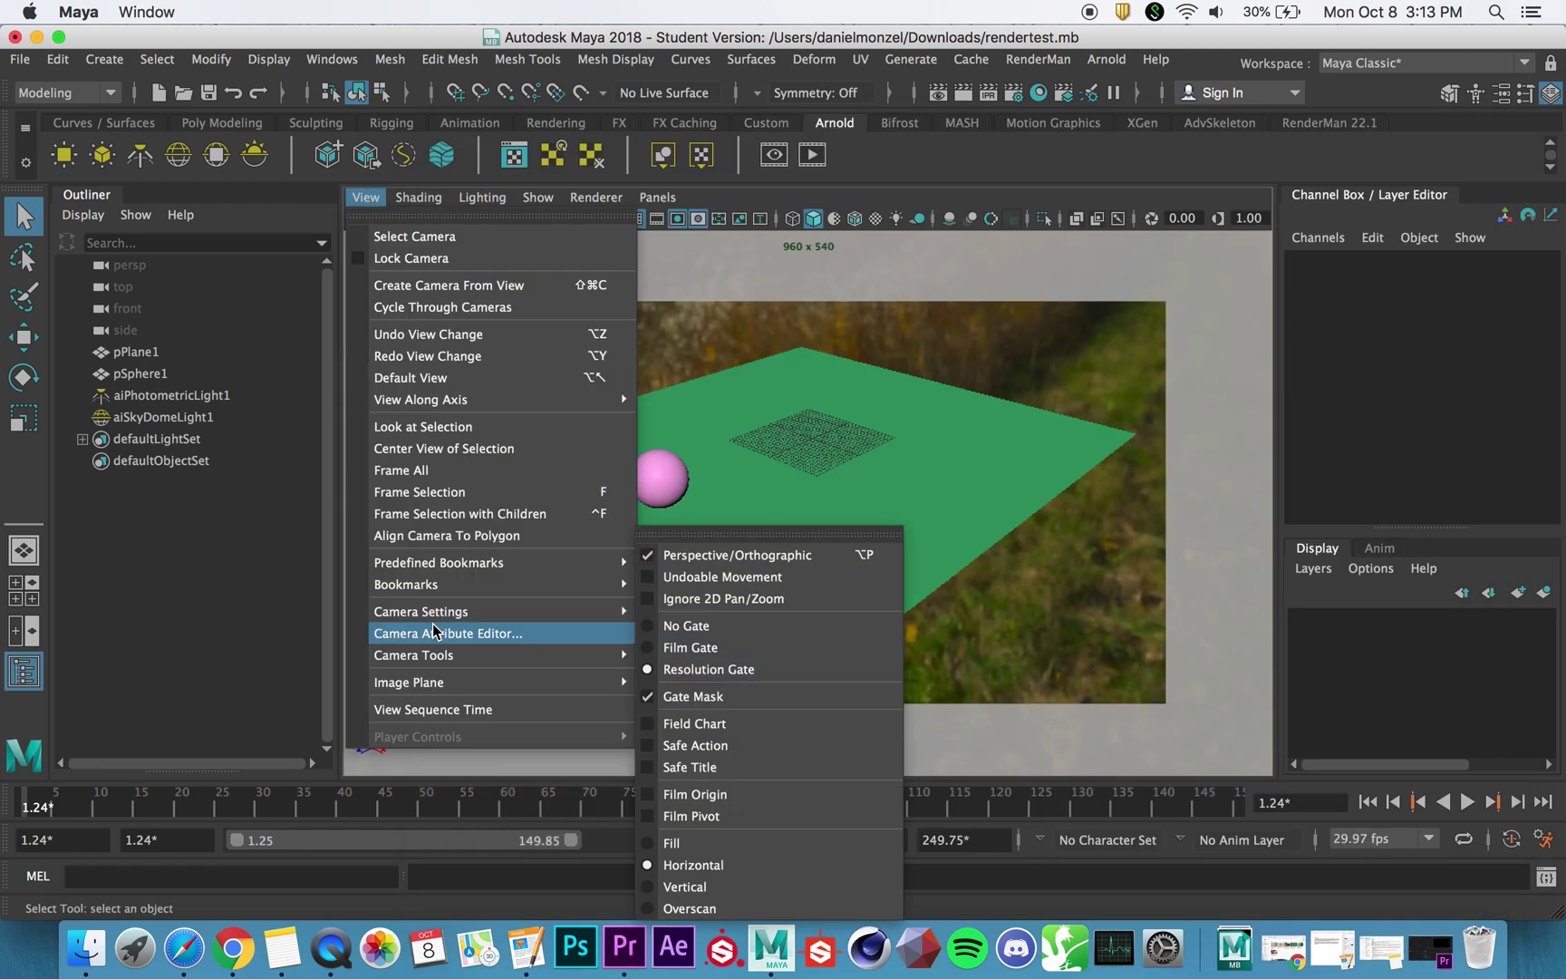
left_click(808, 466)
Frame the perspective shot low and close on the plane and sphere, with the field's horizon behind them
scroll(787, 459, "up", 3)
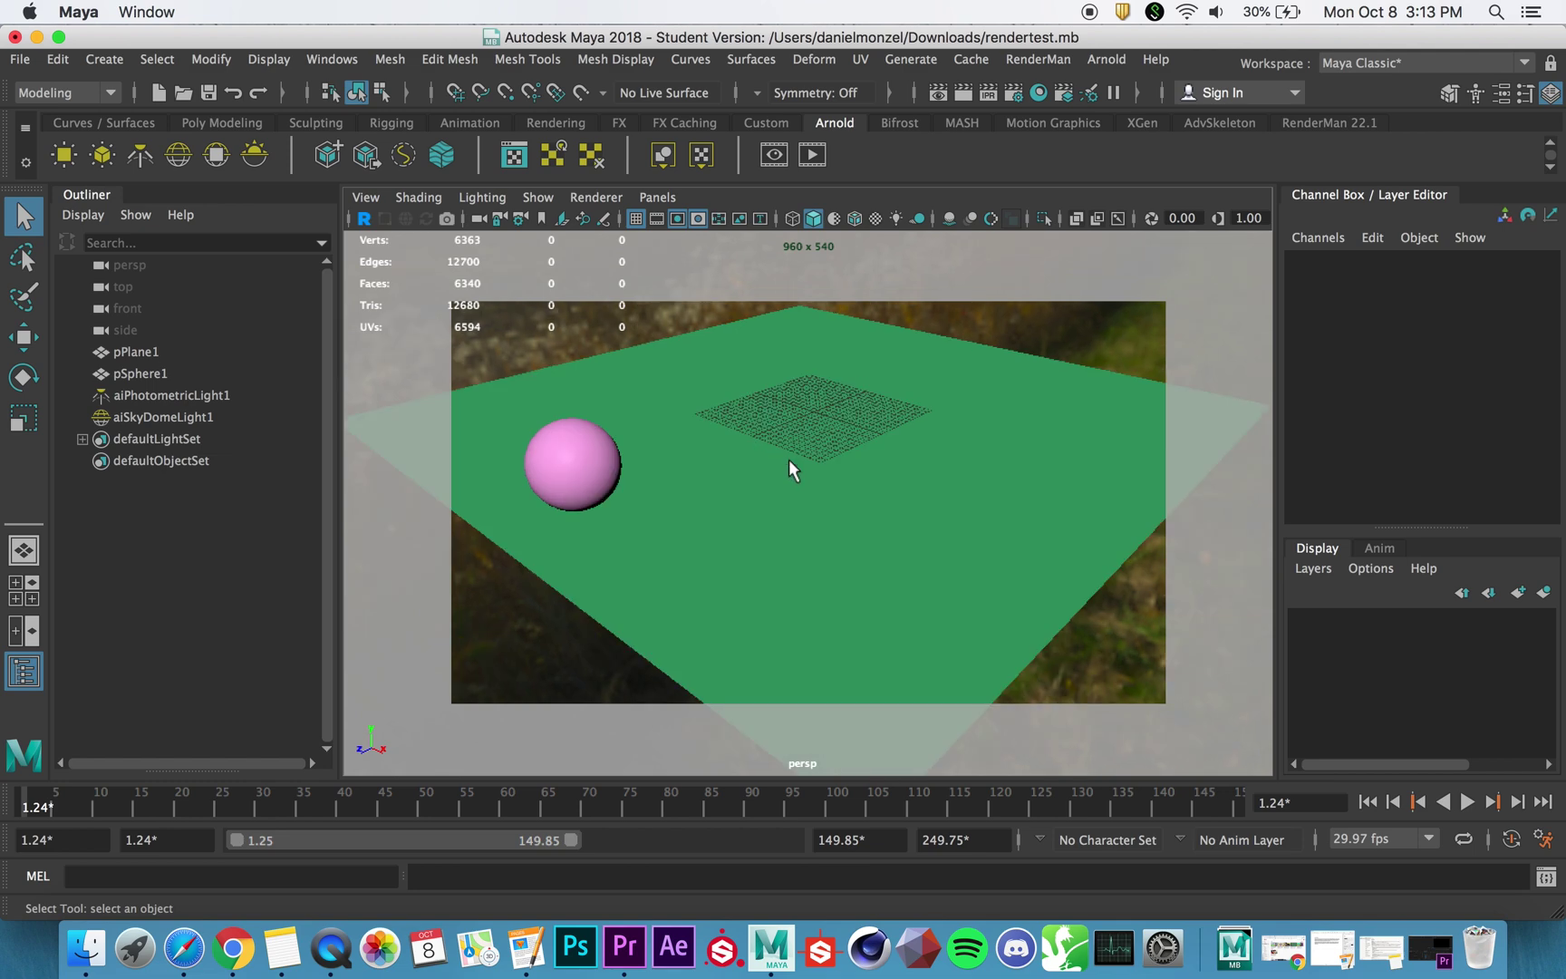
scroll(810, 494, "down", 3)
left_click_drag(776, 490, 804, 525, "alt")
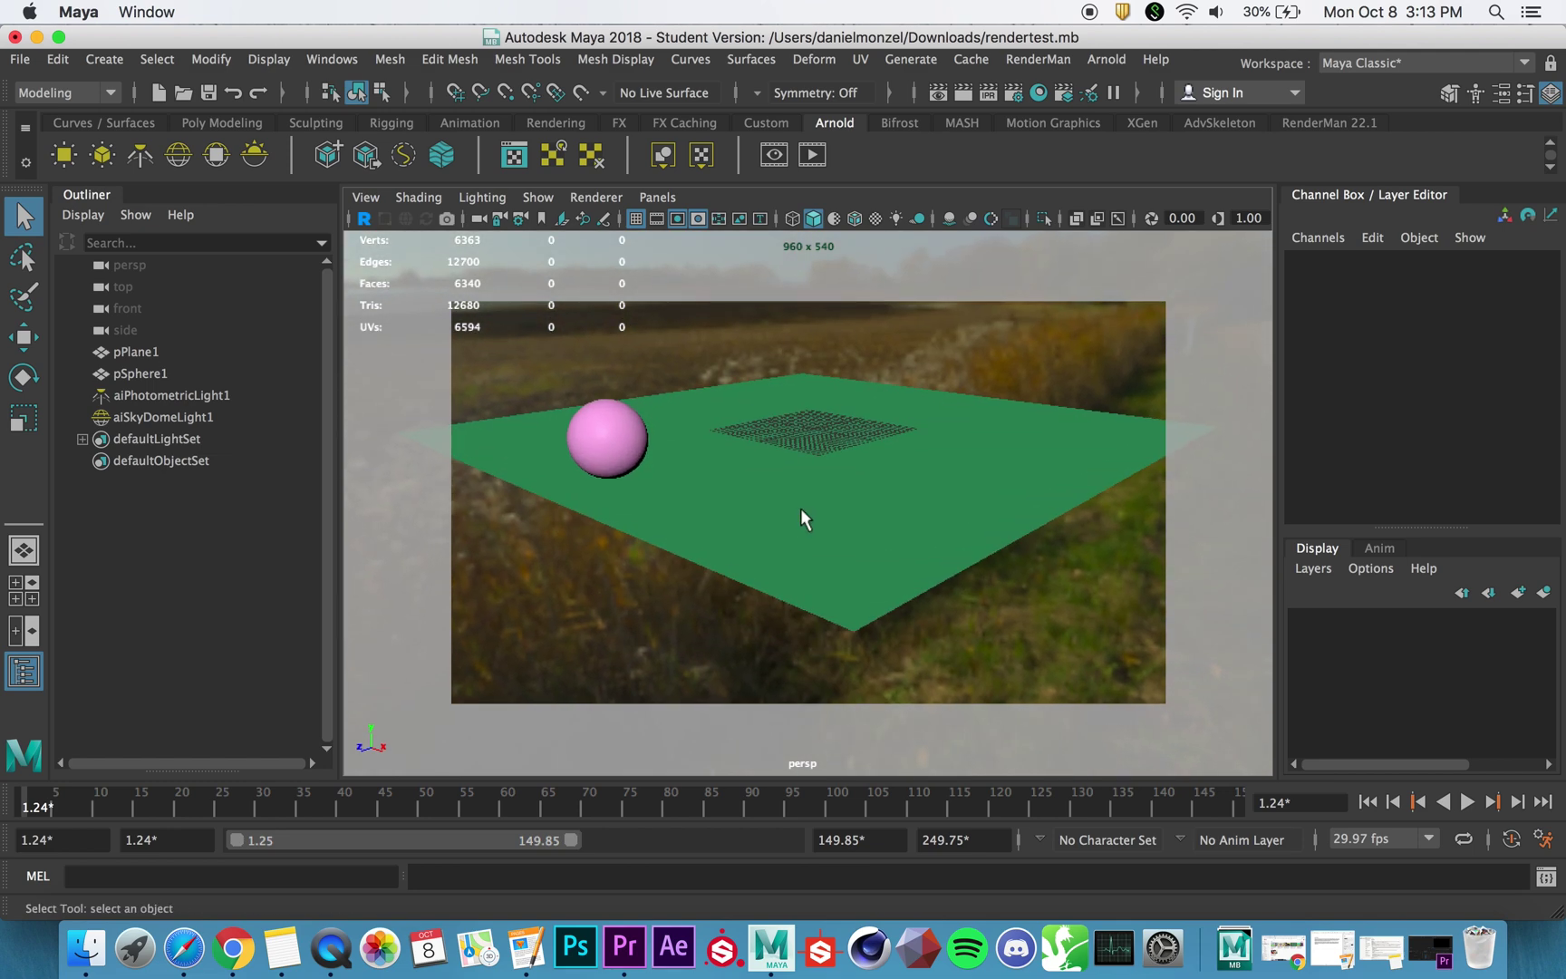
middle_click_drag(804, 524, 809, 499, "alt")
left_click_drag(809, 499, 853, 535, "alt")
left_click_drag(41, 799, 5, 797)
middle_click_drag(607, 476, 688, 535, "alt")
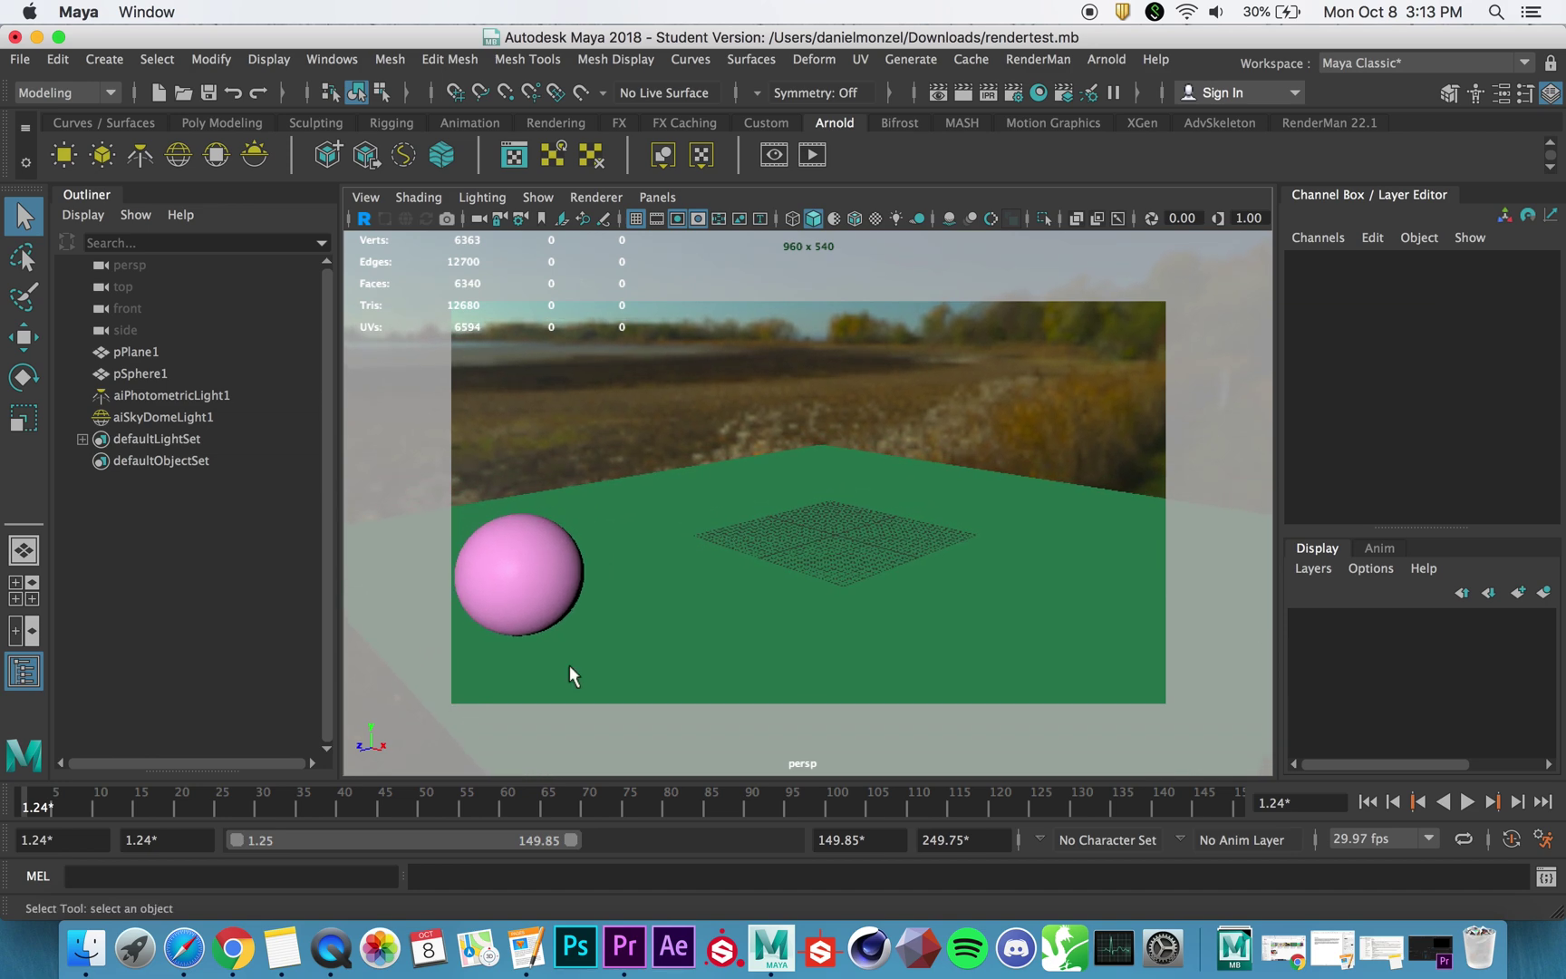
Play and scrub the animation while widening the framing to include more sky, and finish on the first frame
key("alt+v")
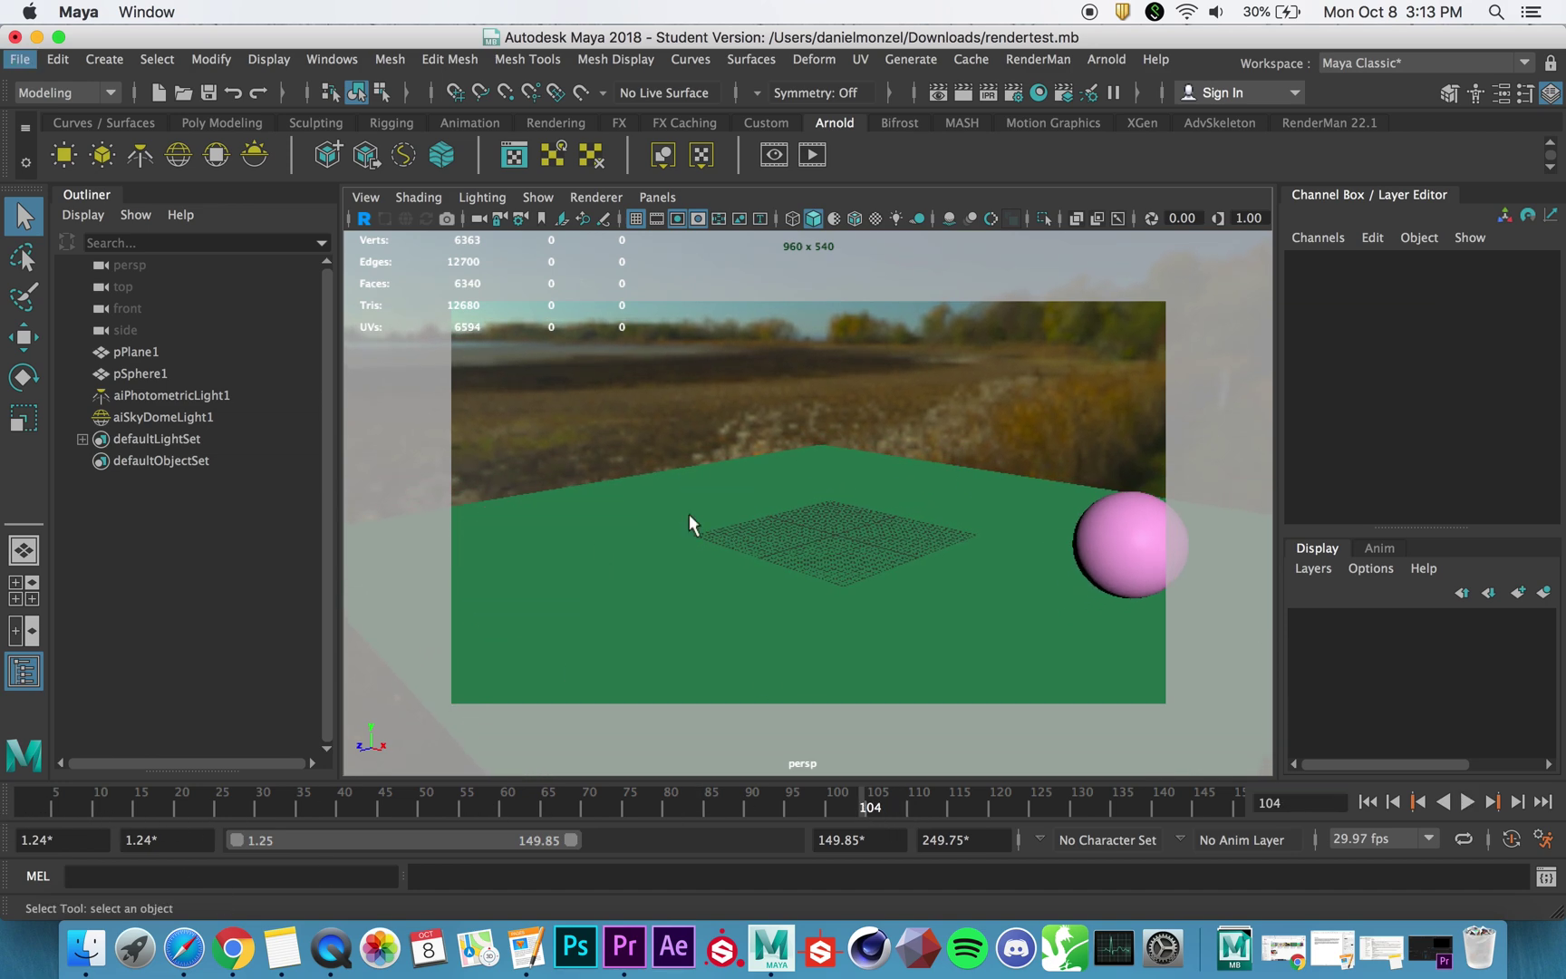
scroll(688, 513, "down", 2)
mouse_move(653, 536)
left_mouse_down("alt")
mouse_move(639, 525)
mouse_move(657, 563)
left_mouse_up("alt")
scroll(665, 541, "down", 3)
left_click_drag(272, 802, 3, 932)
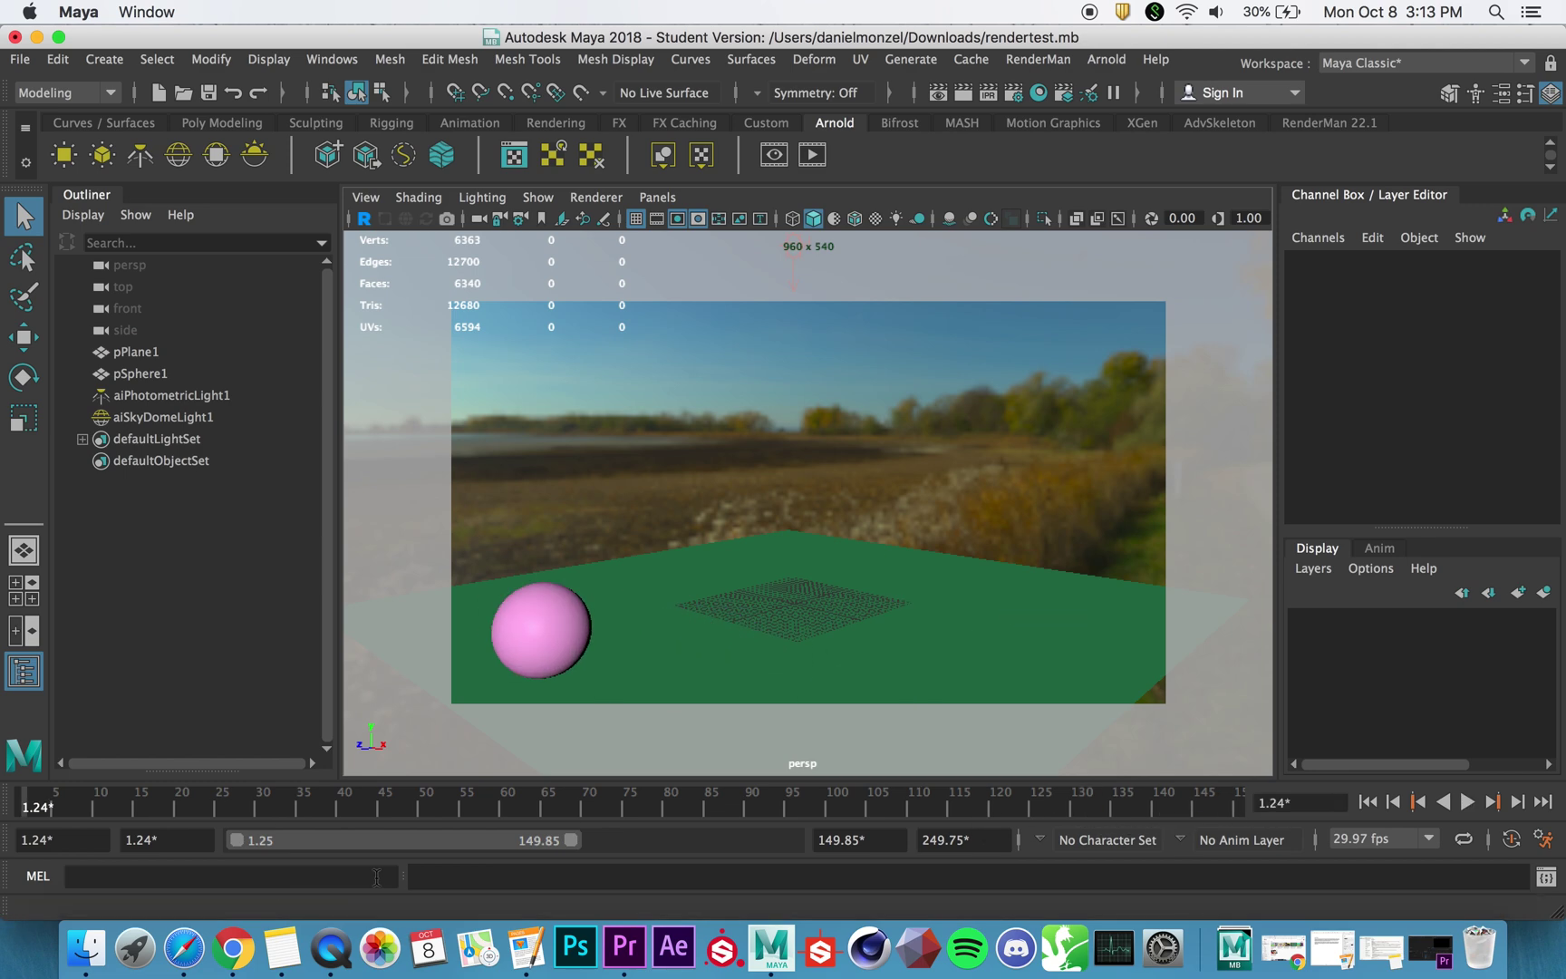
middle_click_drag(874, 598, 917, 575, "alt")
left_click_drag(50, 805, 1454, 745)
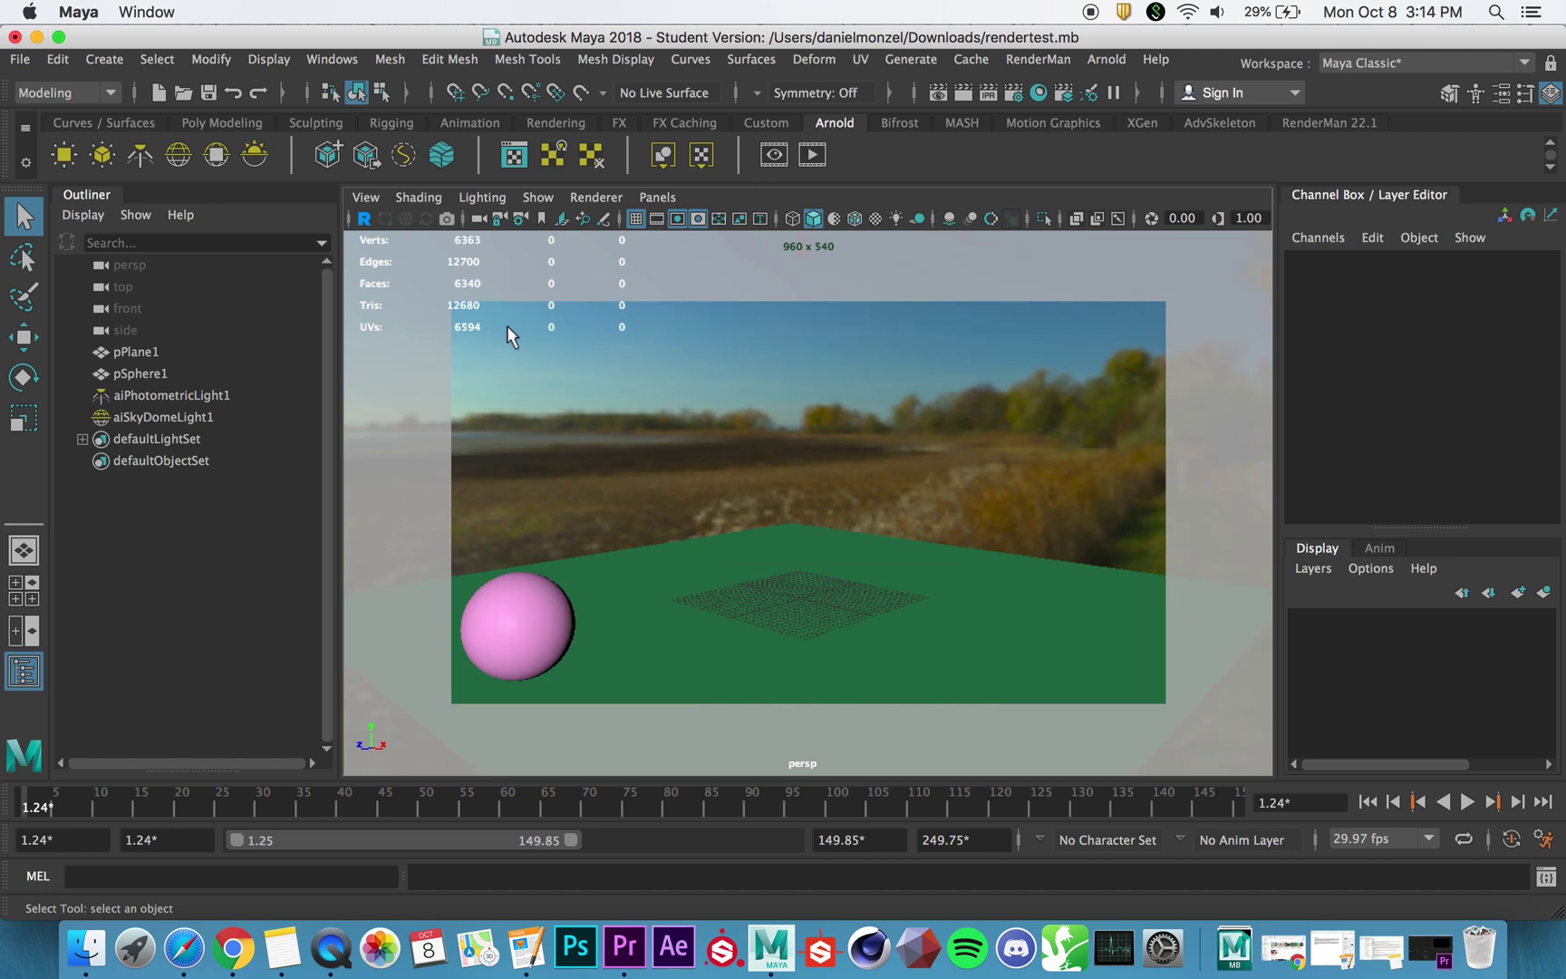
Lock the perspective camera, check its translate and rotate channels, and select the sky dome light again
left_click(497, 221)
left_click(478, 220)
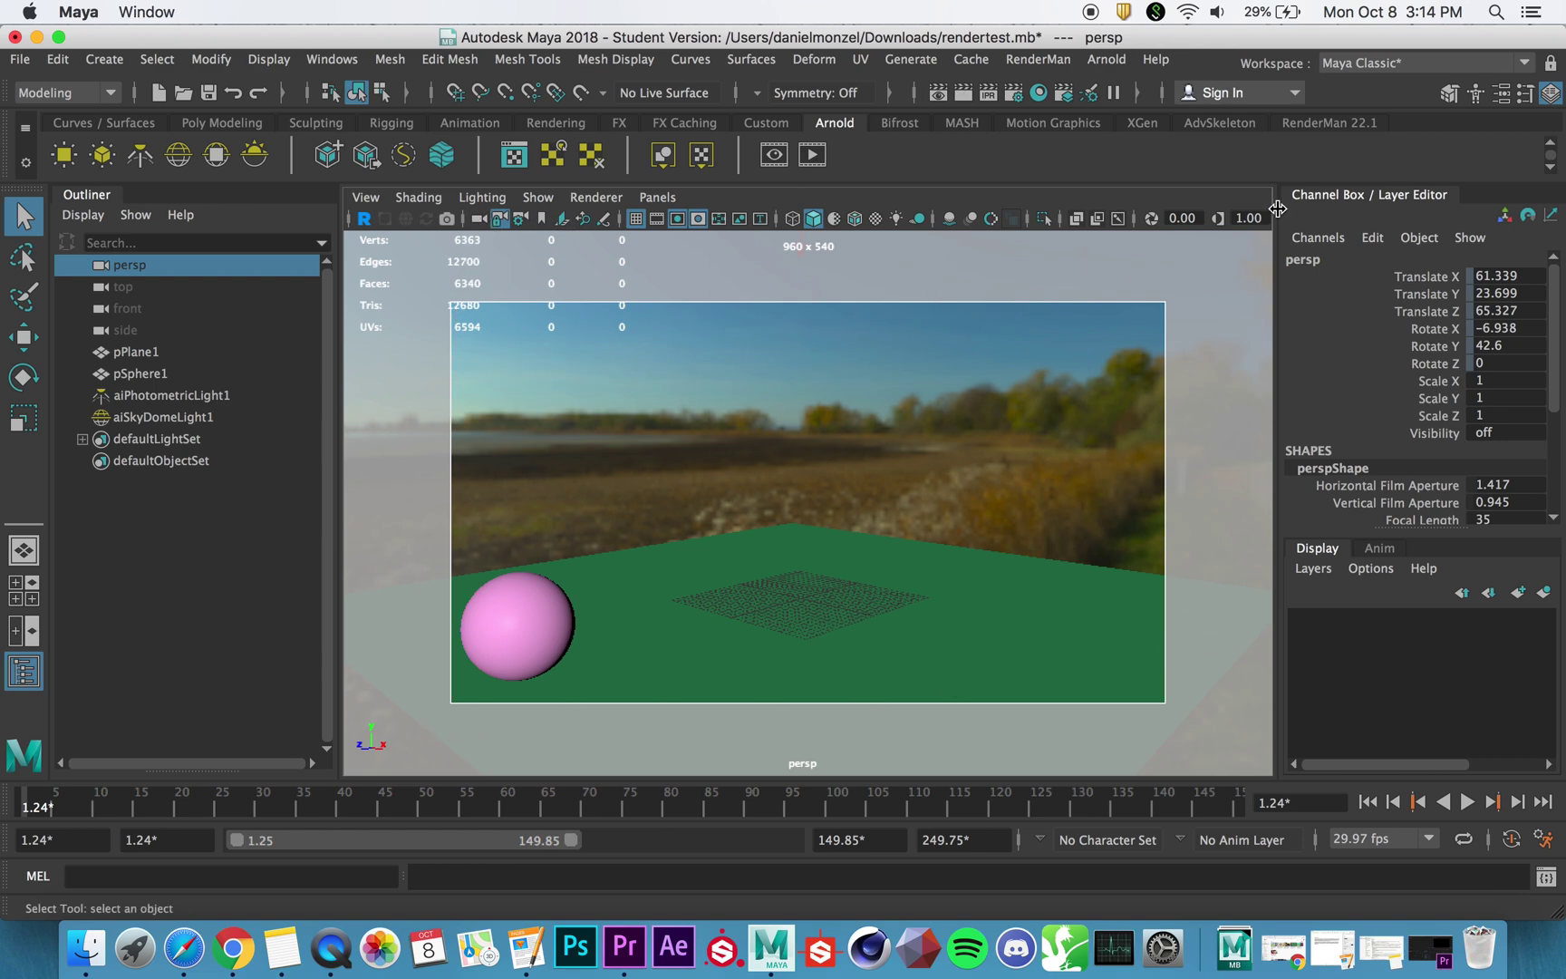
left_click_drag(1491, 280, 1506, 367)
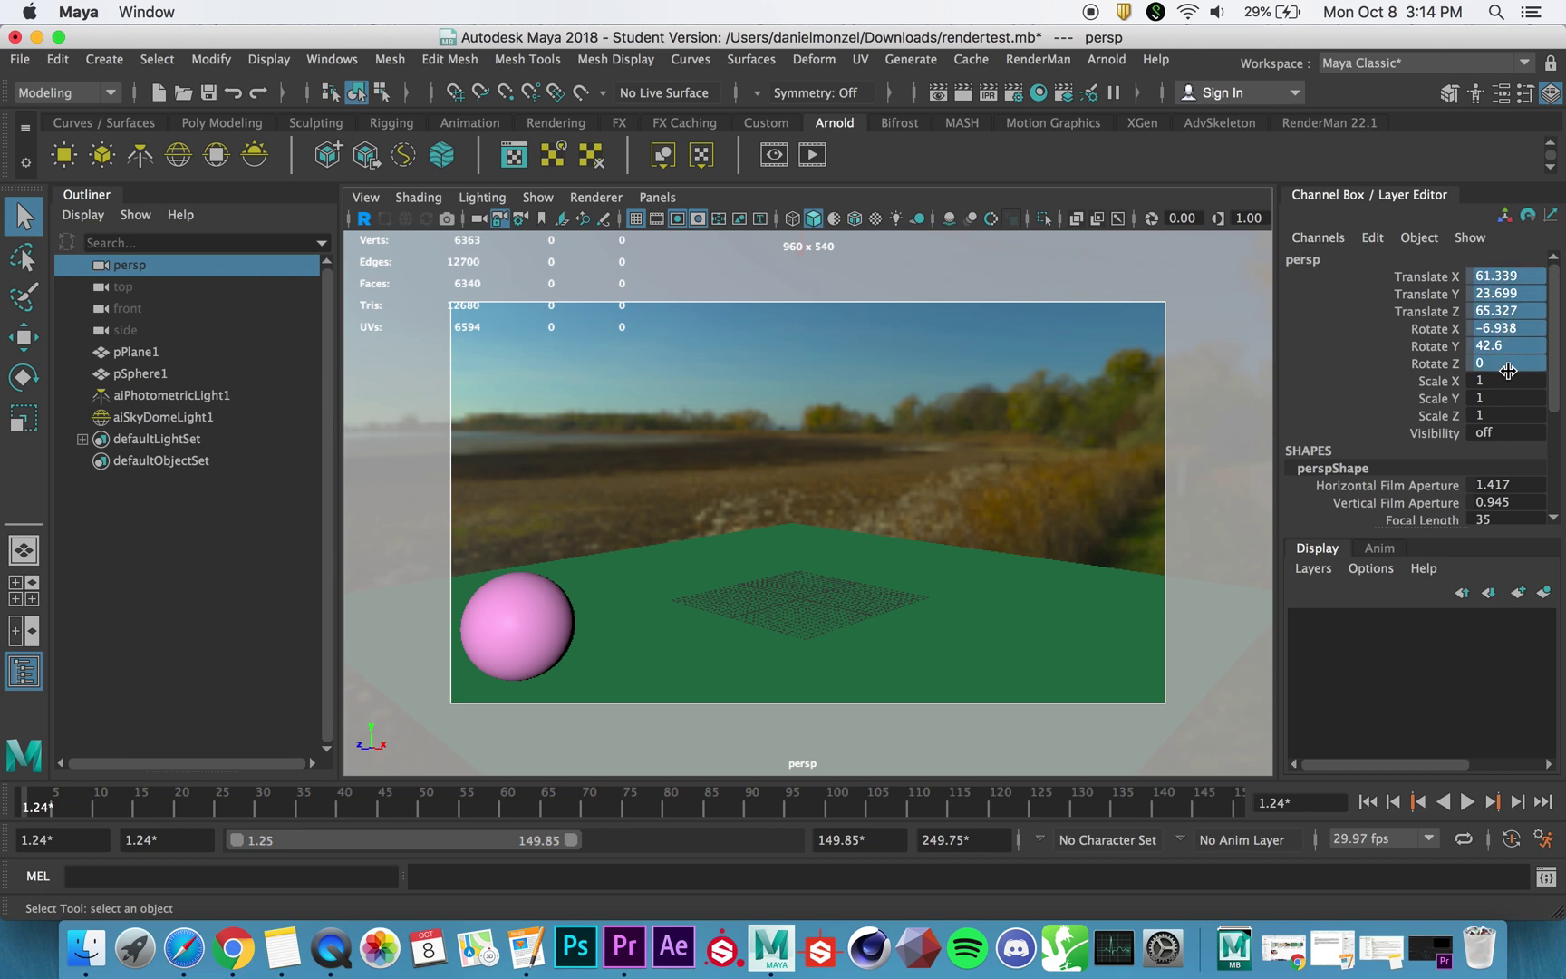
left_click(1514, 396)
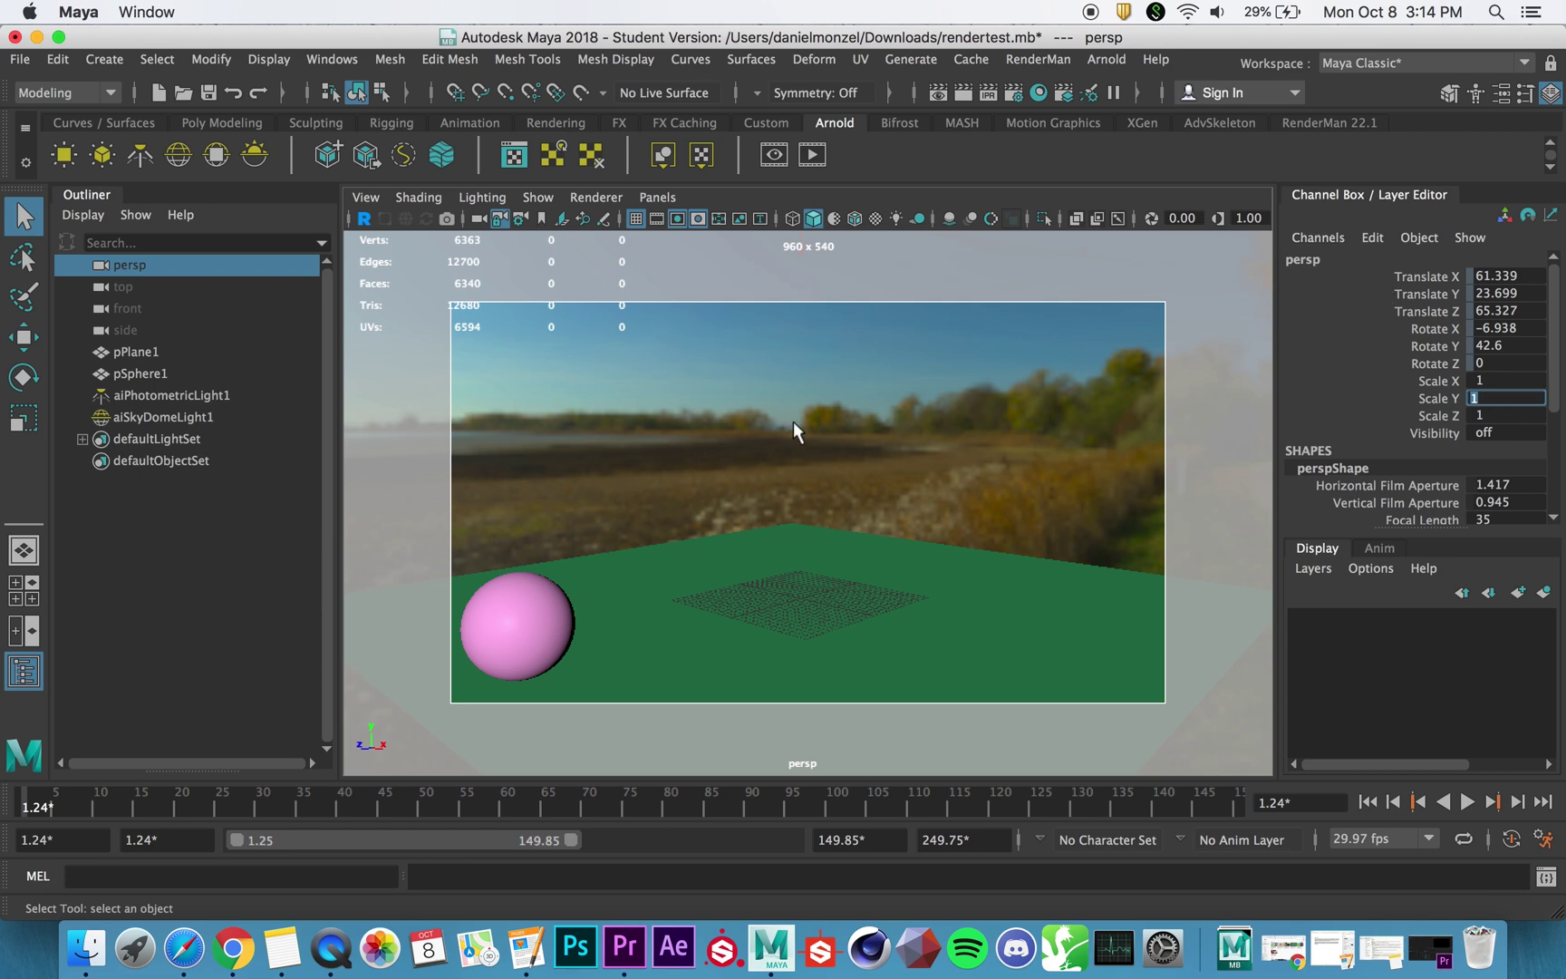
left_click(799, 394)
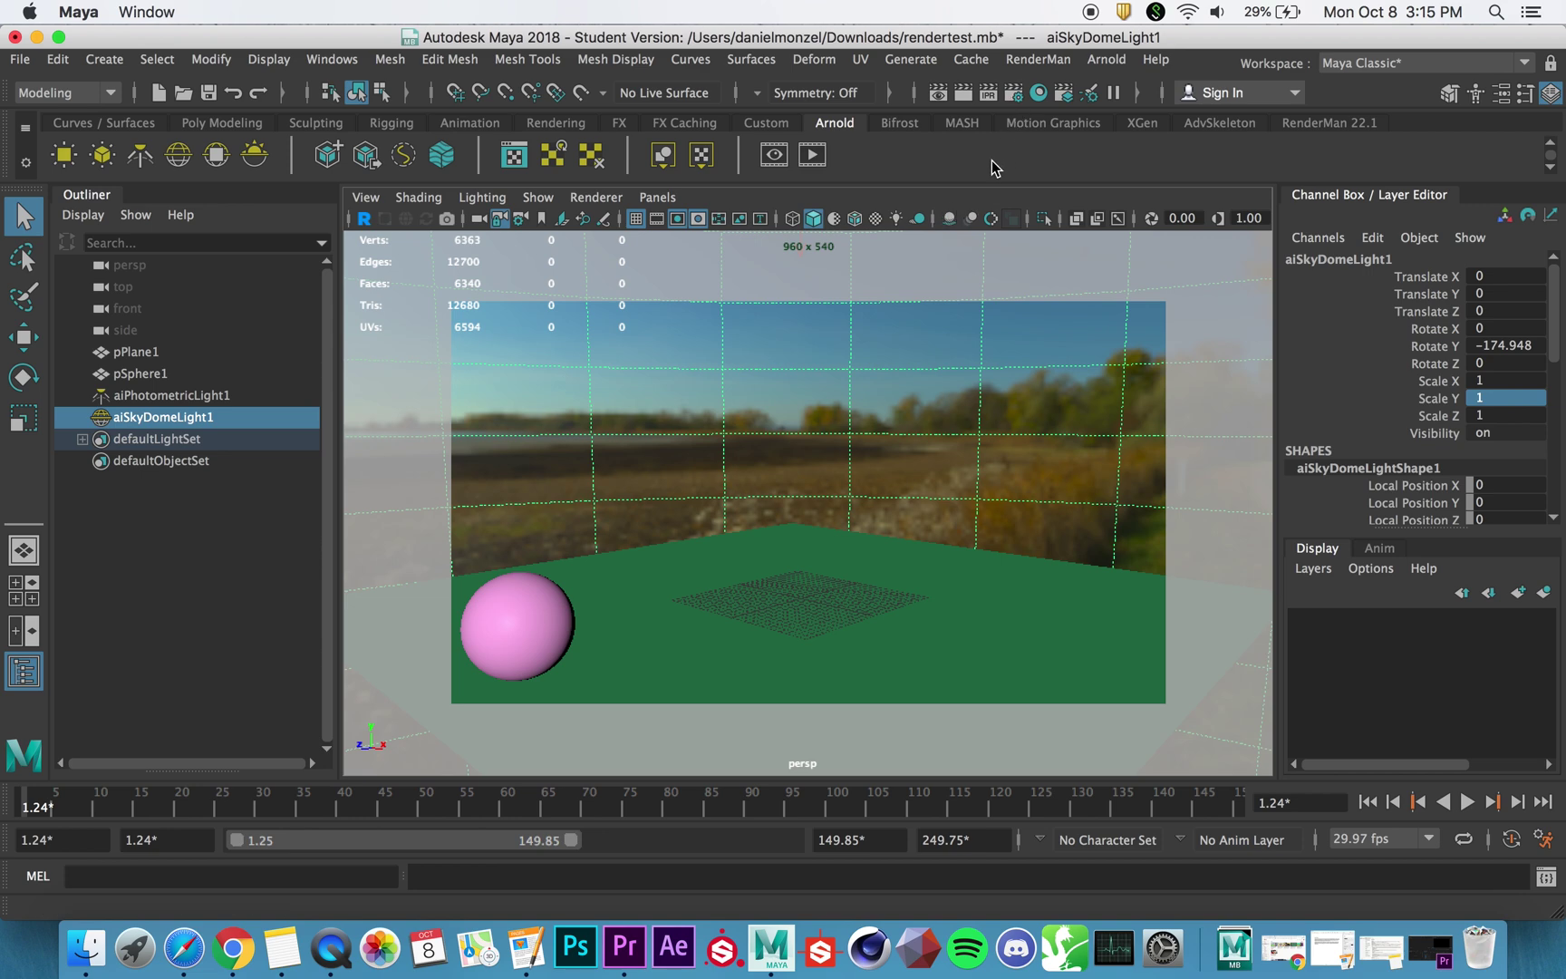
Open the render settings and choose Arnold Renderer as the renderer for the master layer
left_click(1017, 97)
left_click_drag(1110, 36, 646, 163)
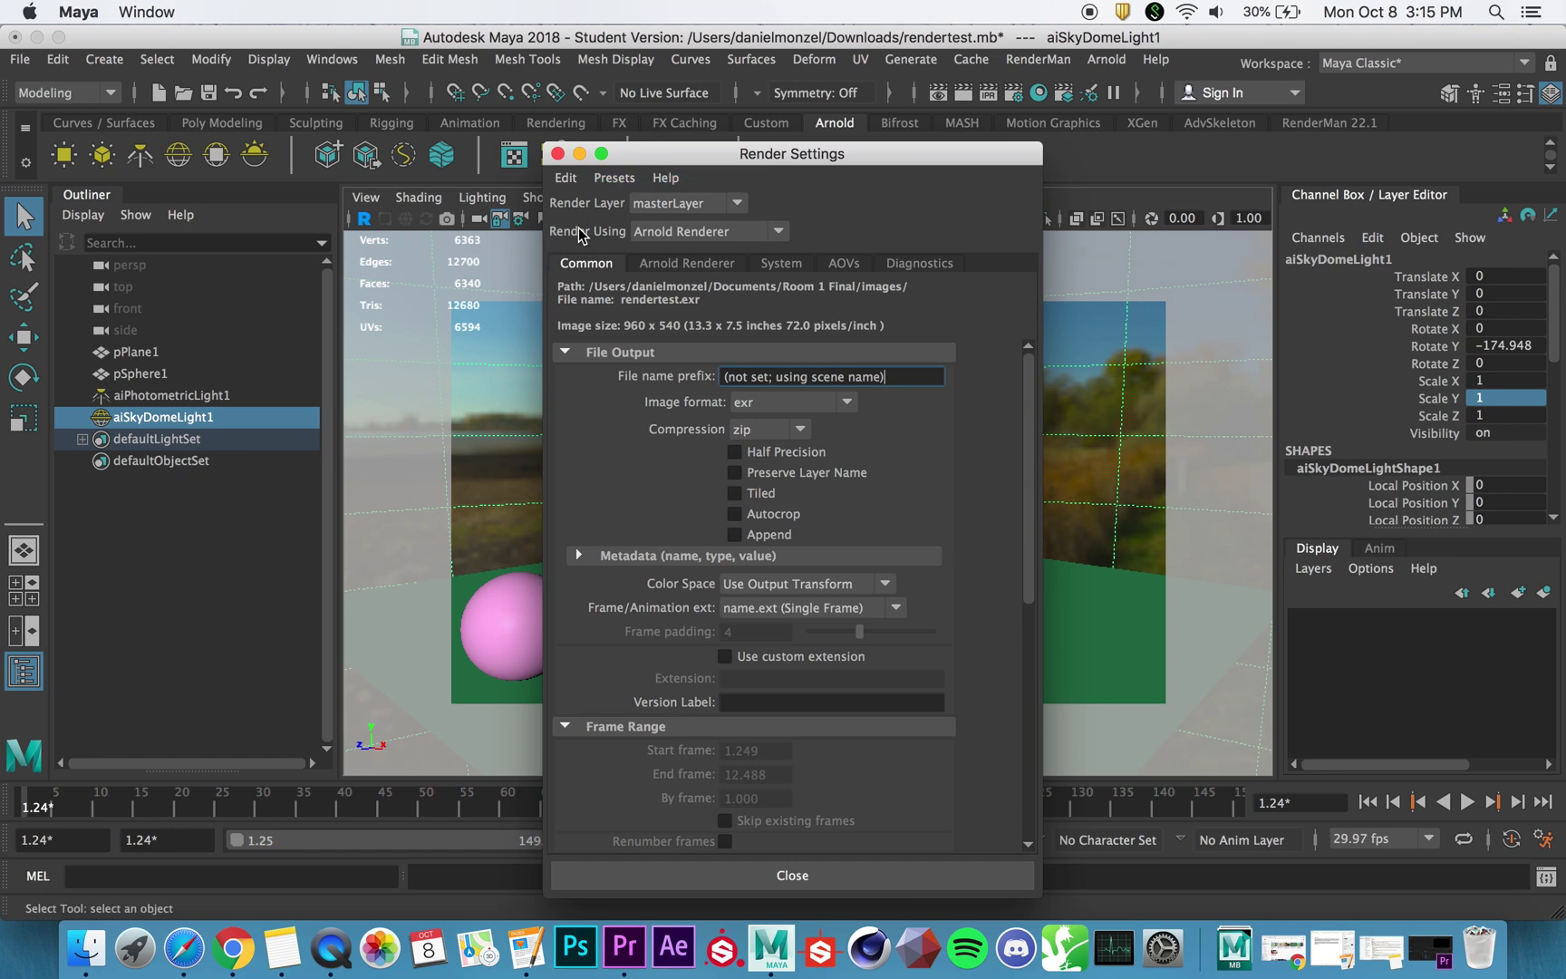
left_click(639, 234)
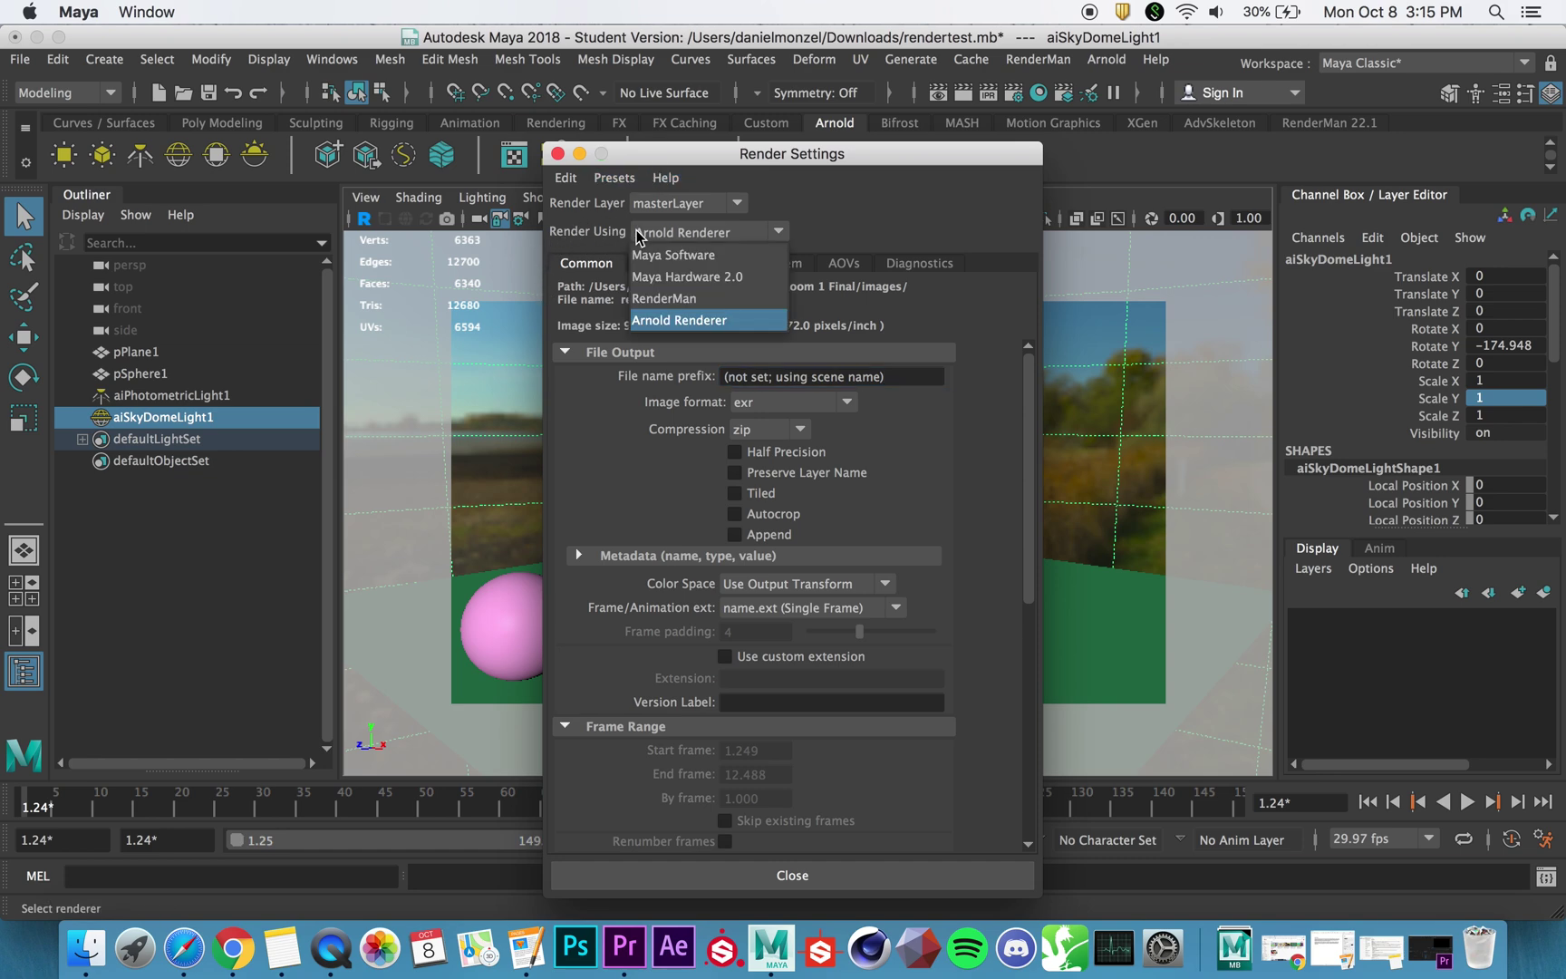
left_click(675, 321)
left_click(716, 236)
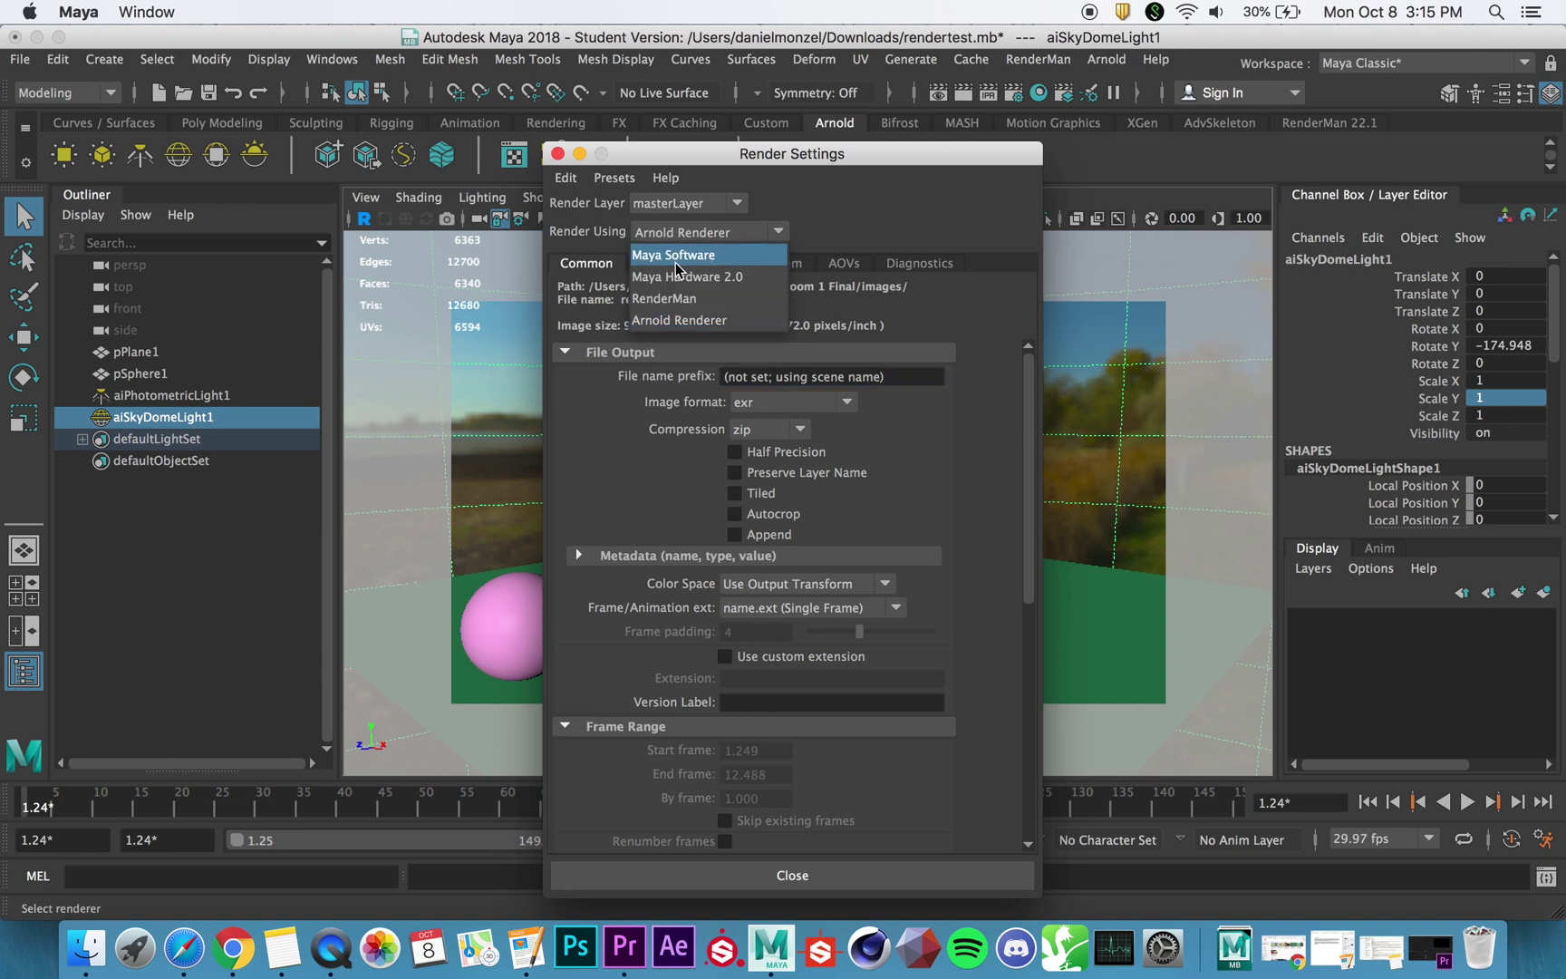
left_click(662, 322)
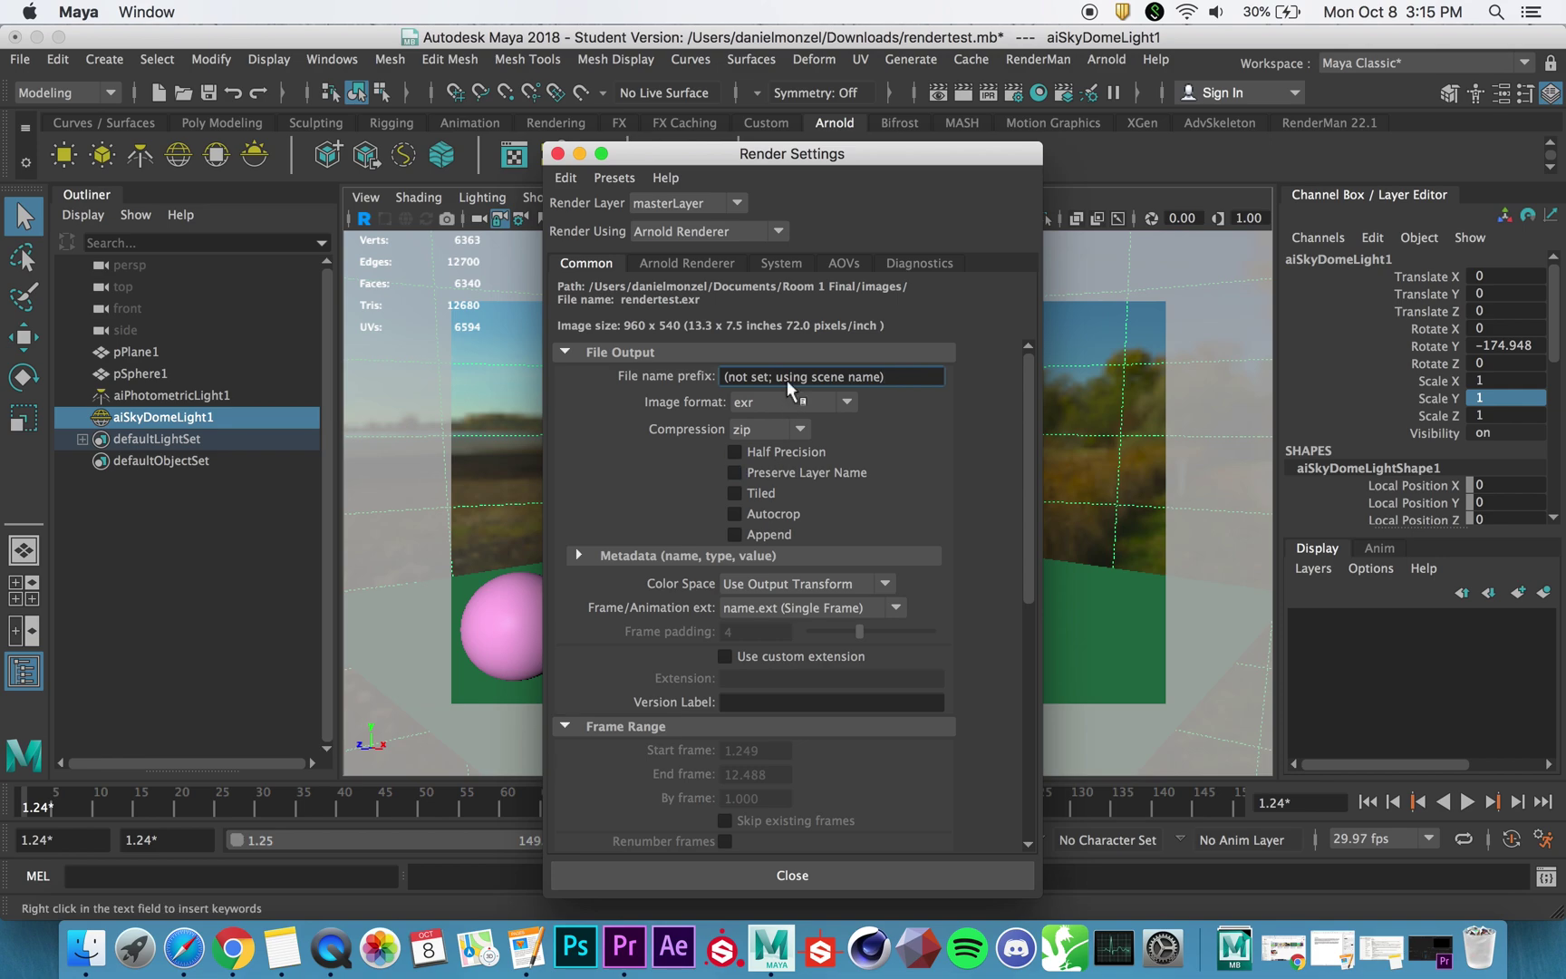
Look through the common file output options and choose exr as the image format
scroll(631, 410, "down", 10)
scroll(632, 408, "up", 10)
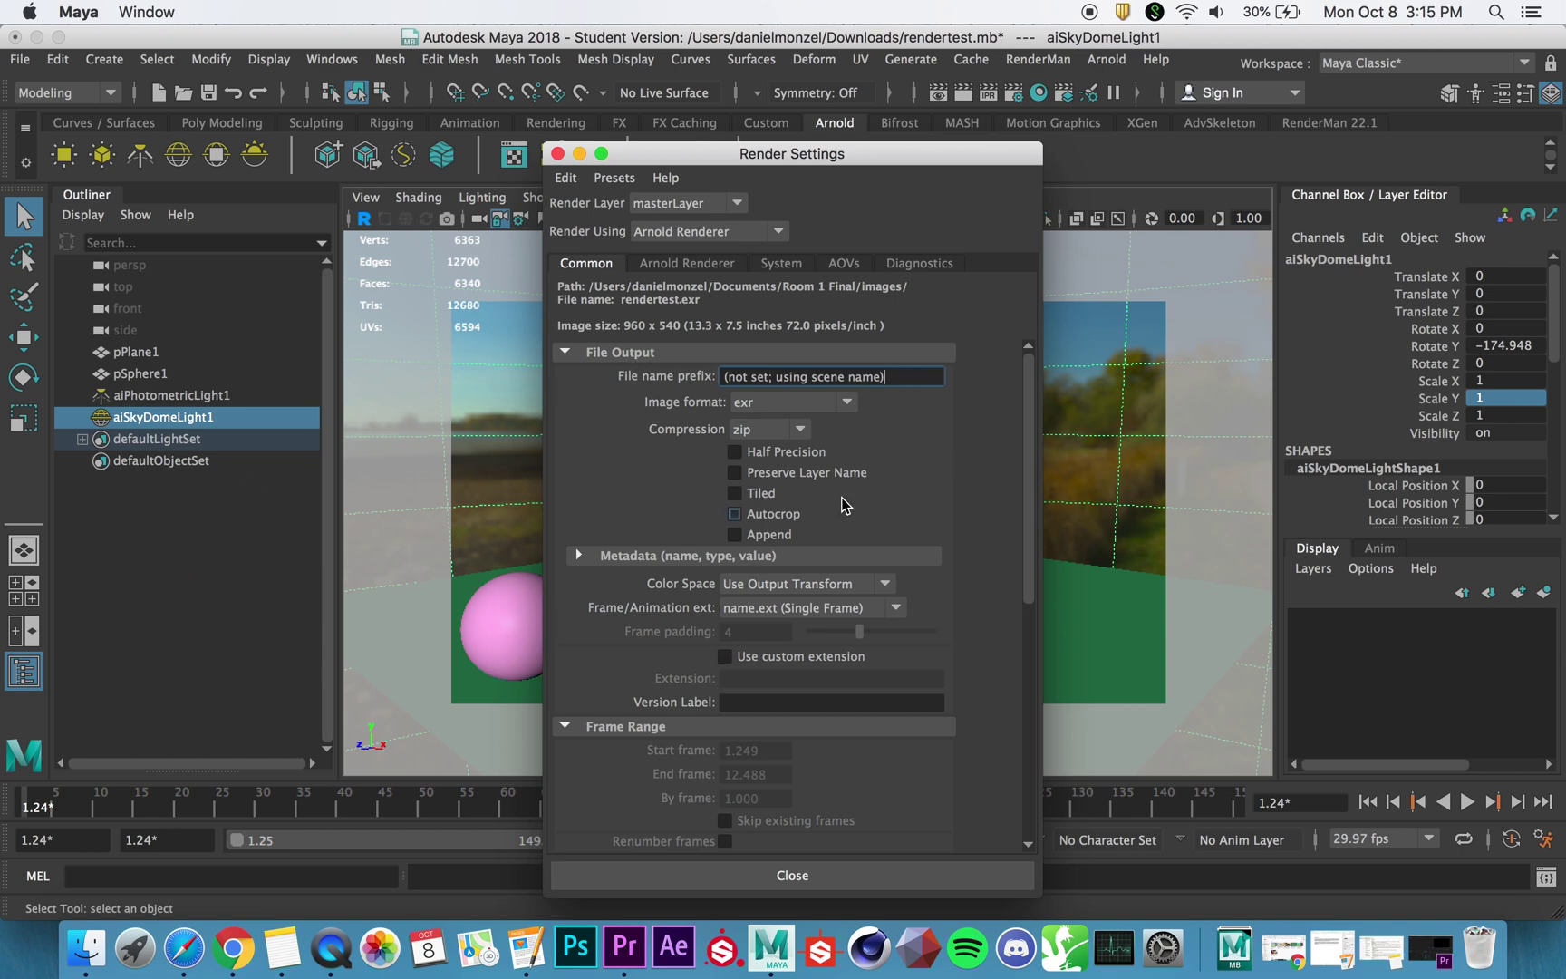
left_click(835, 406)
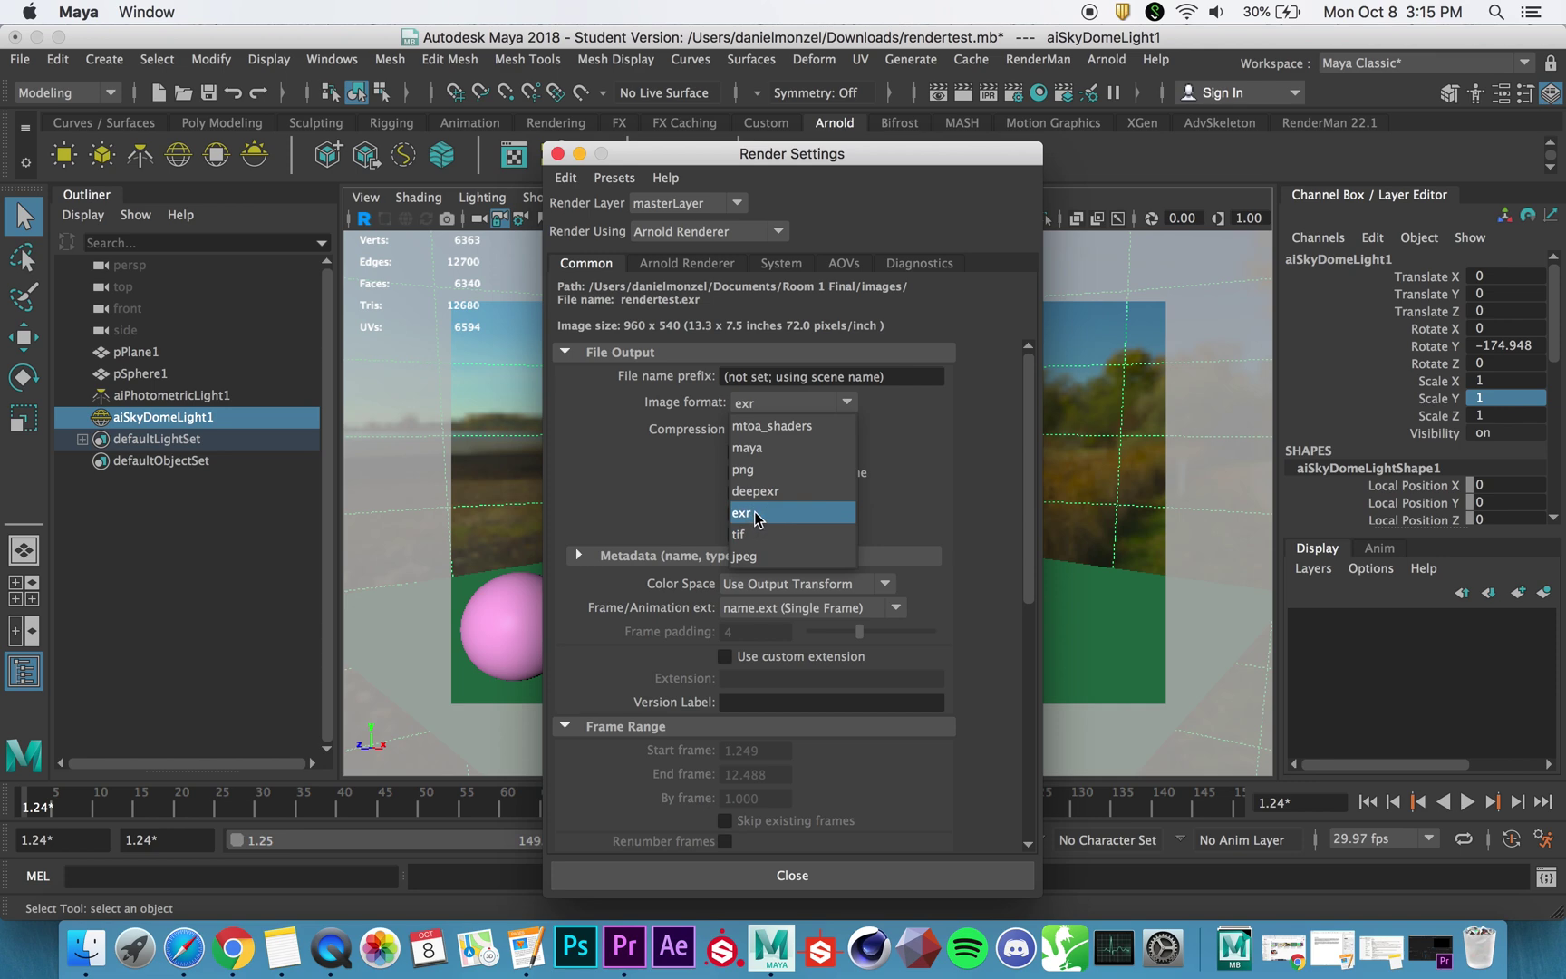
left_click(757, 515)
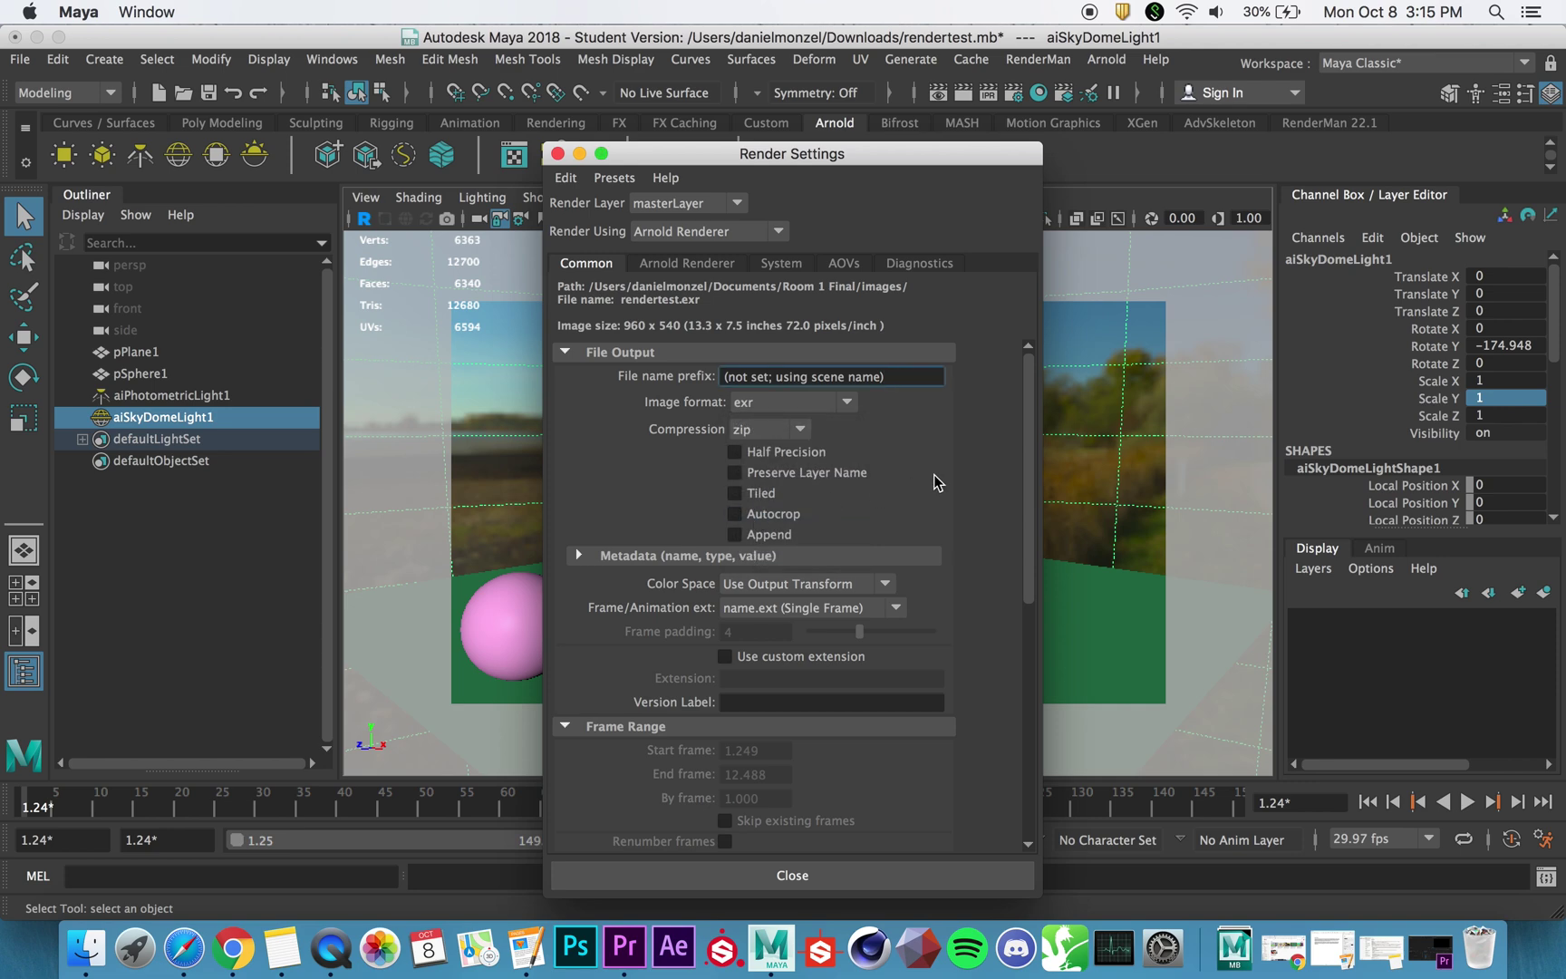
Set the frame/animation extension to name#.ext with a frame padding of 3
scroll(928, 480, "down", 3)
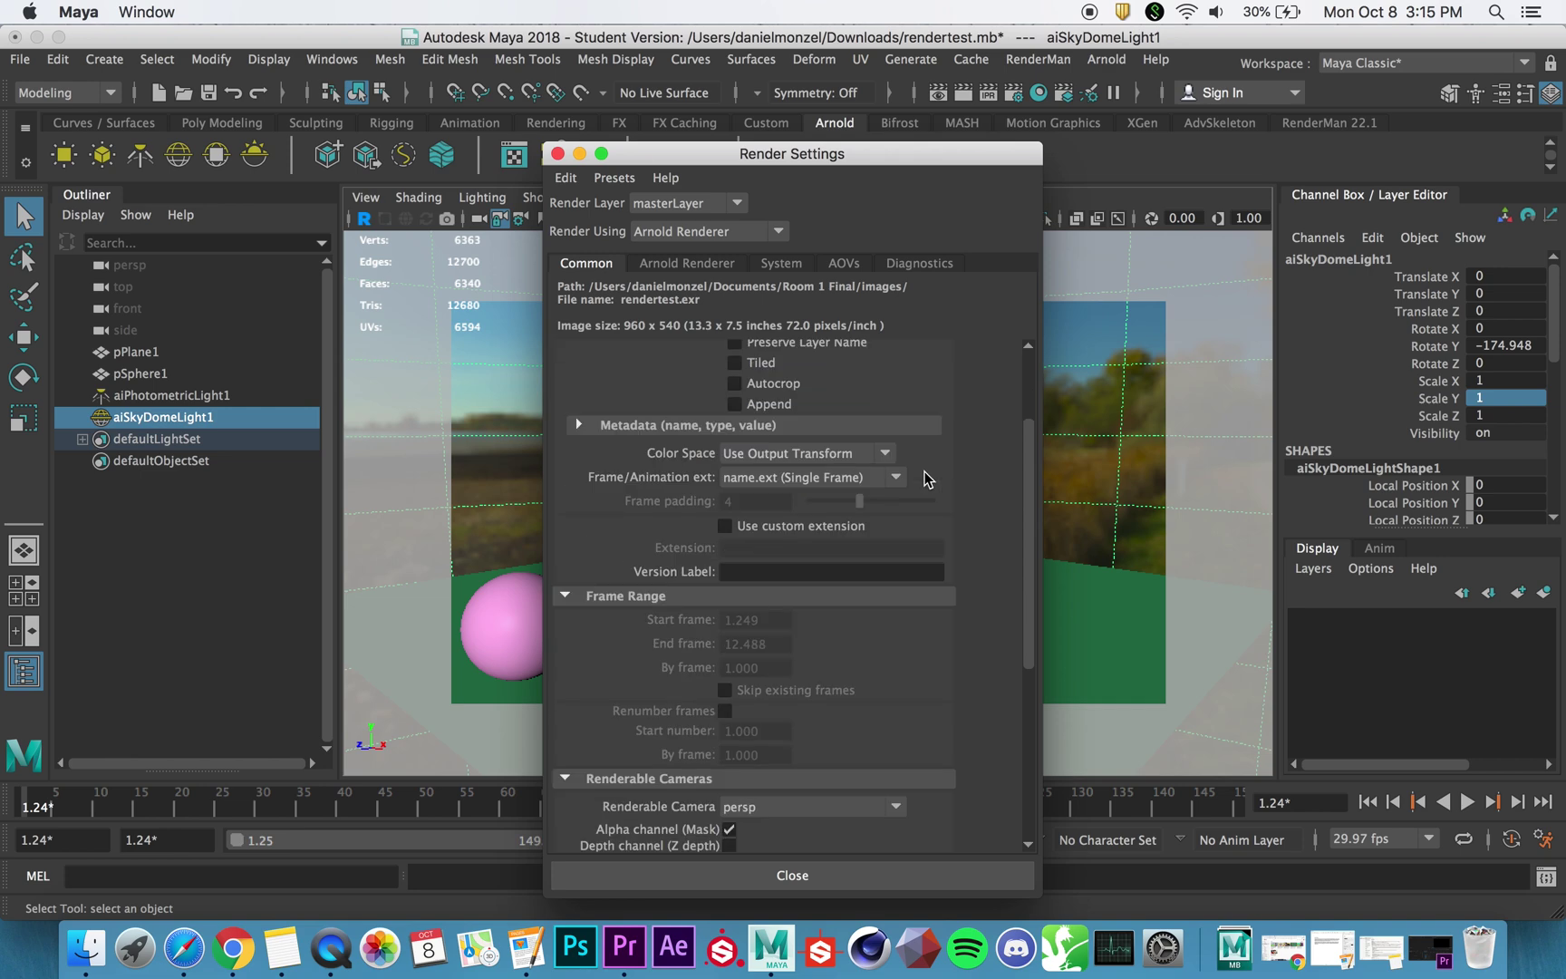
left_click(736, 483)
left_click(736, 484)
left_click(765, 486)
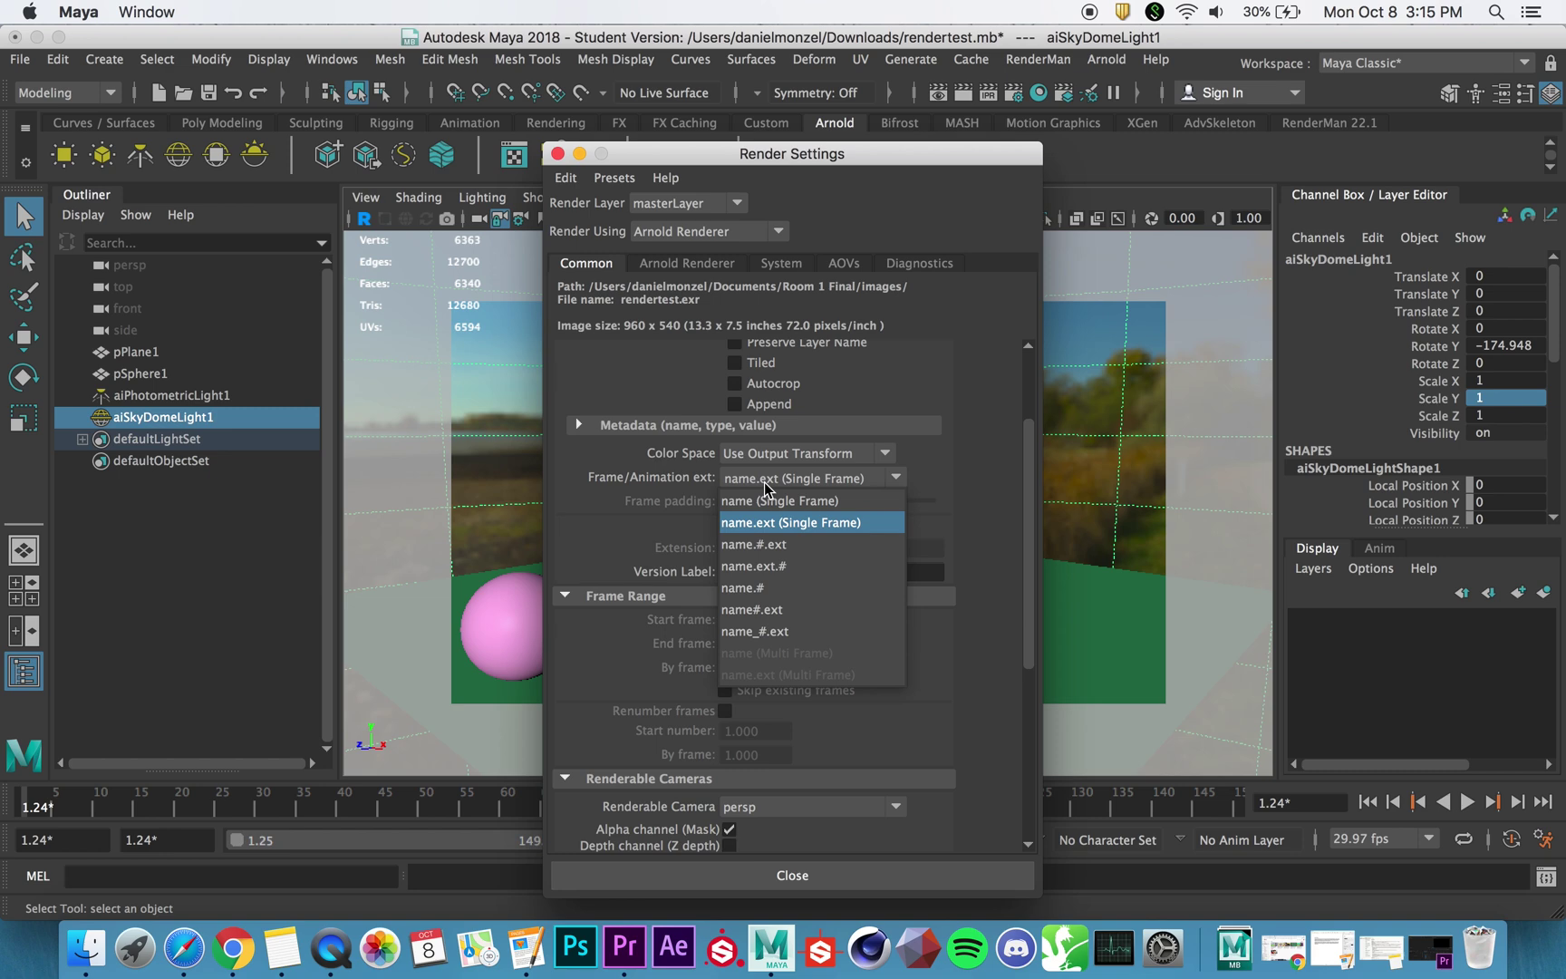
left_click(782, 620)
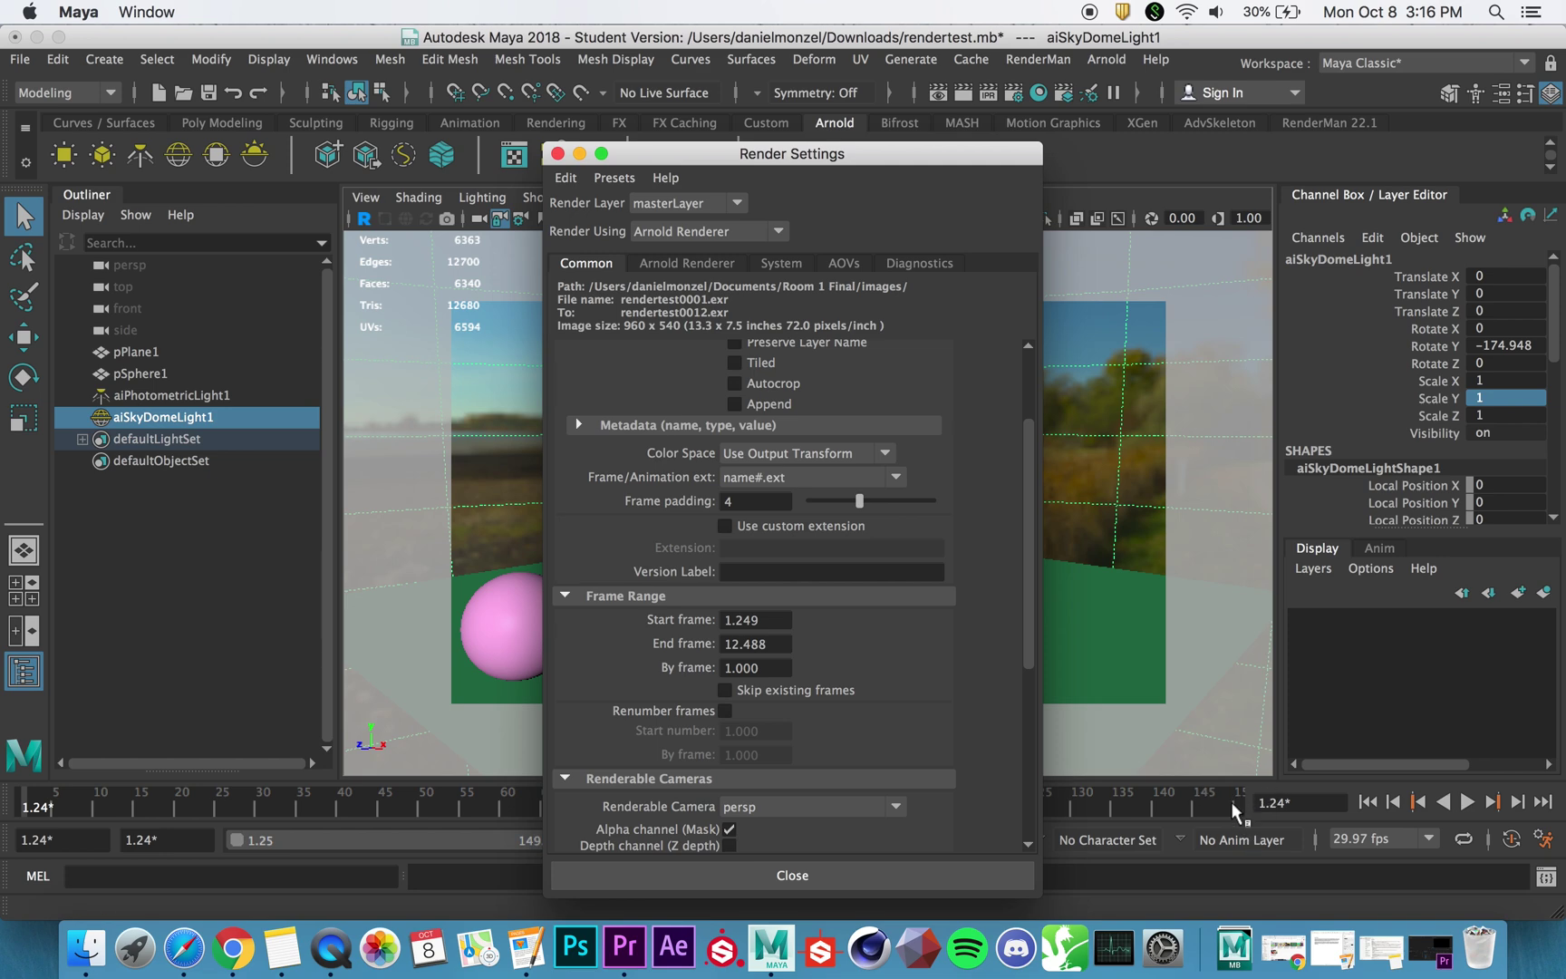
left_click_drag(859, 501, 848, 503)
mouse_move(843, 505)
left_mouse_down()
mouse_move(949, 494)
mouse_move(832, 512)
mouse_move(926, 513)
mouse_move(839, 514)
mouse_move(836, 540)
mouse_move(850, 535)
mouse_move(836, 513)
left_mouse_up()
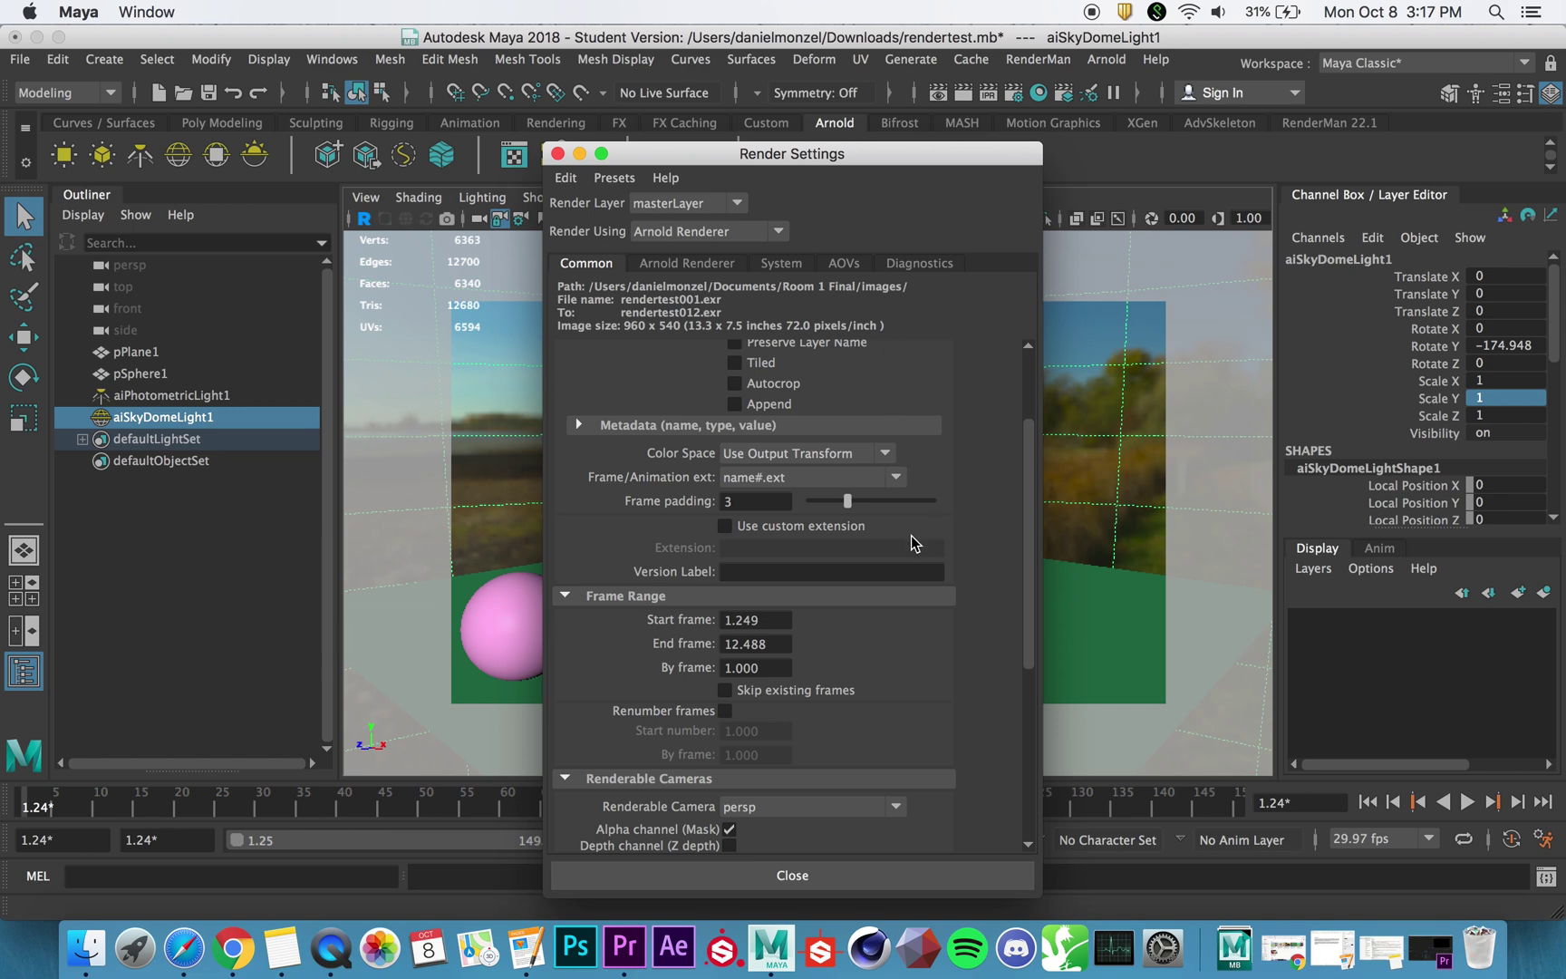
Set the render frame range to start at frame 1 and end at frame 150, keeping the frame step at 1
scroll(938, 507, "down", 3)
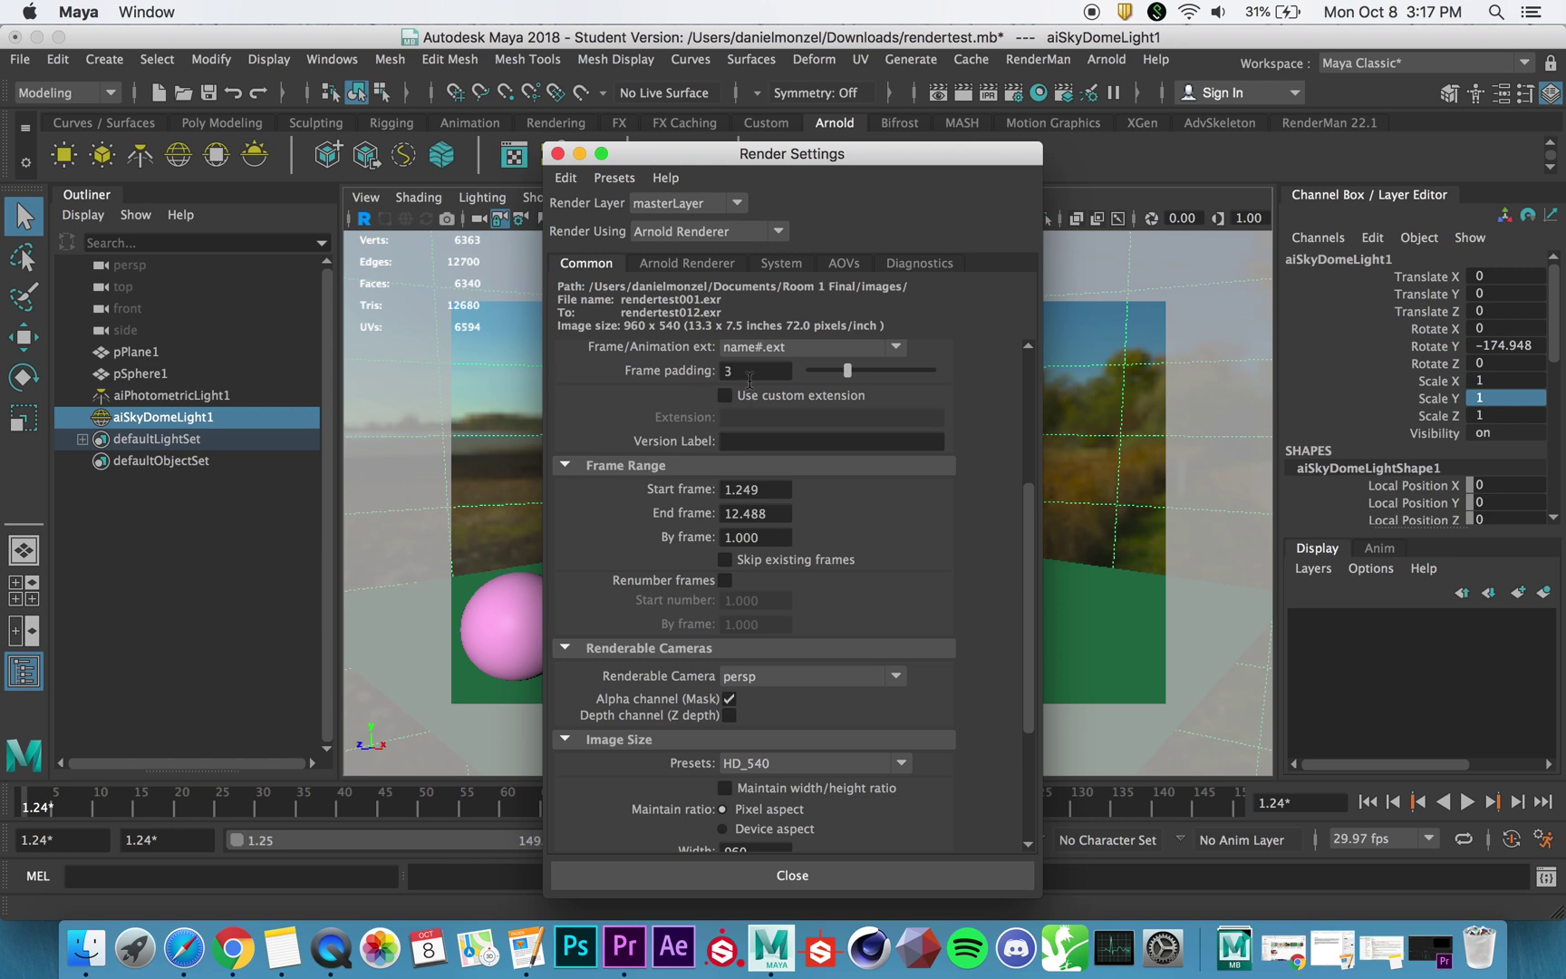
scroll(724, 480, "down", 2)
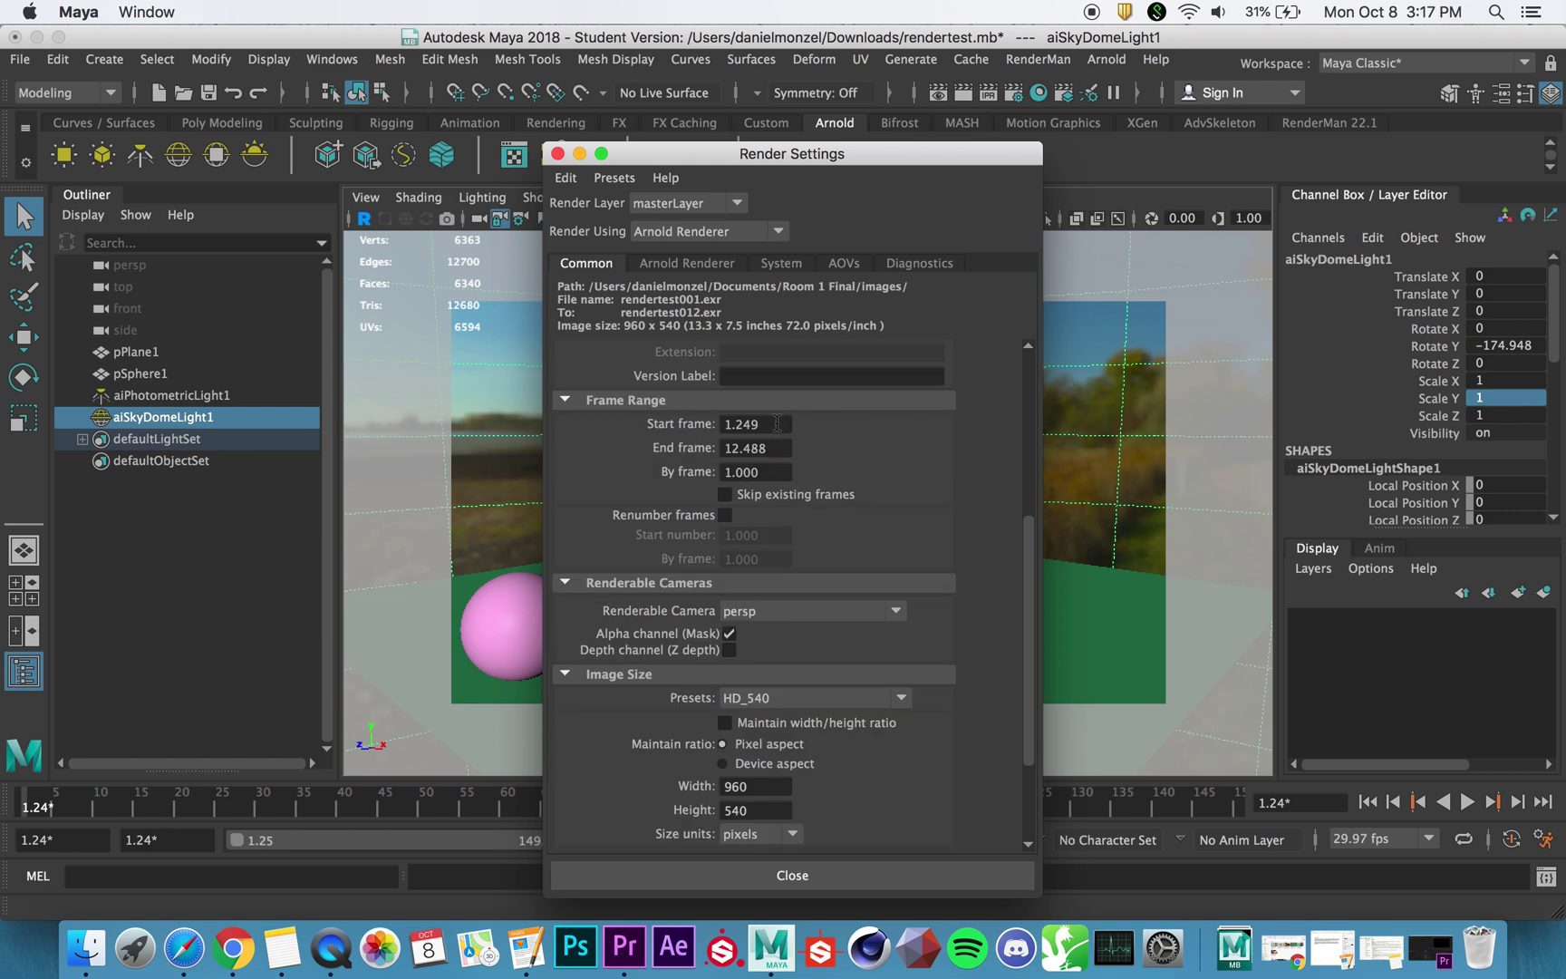
left_click(777, 423)
type("1")
key("Return")
left_click(1239, 809)
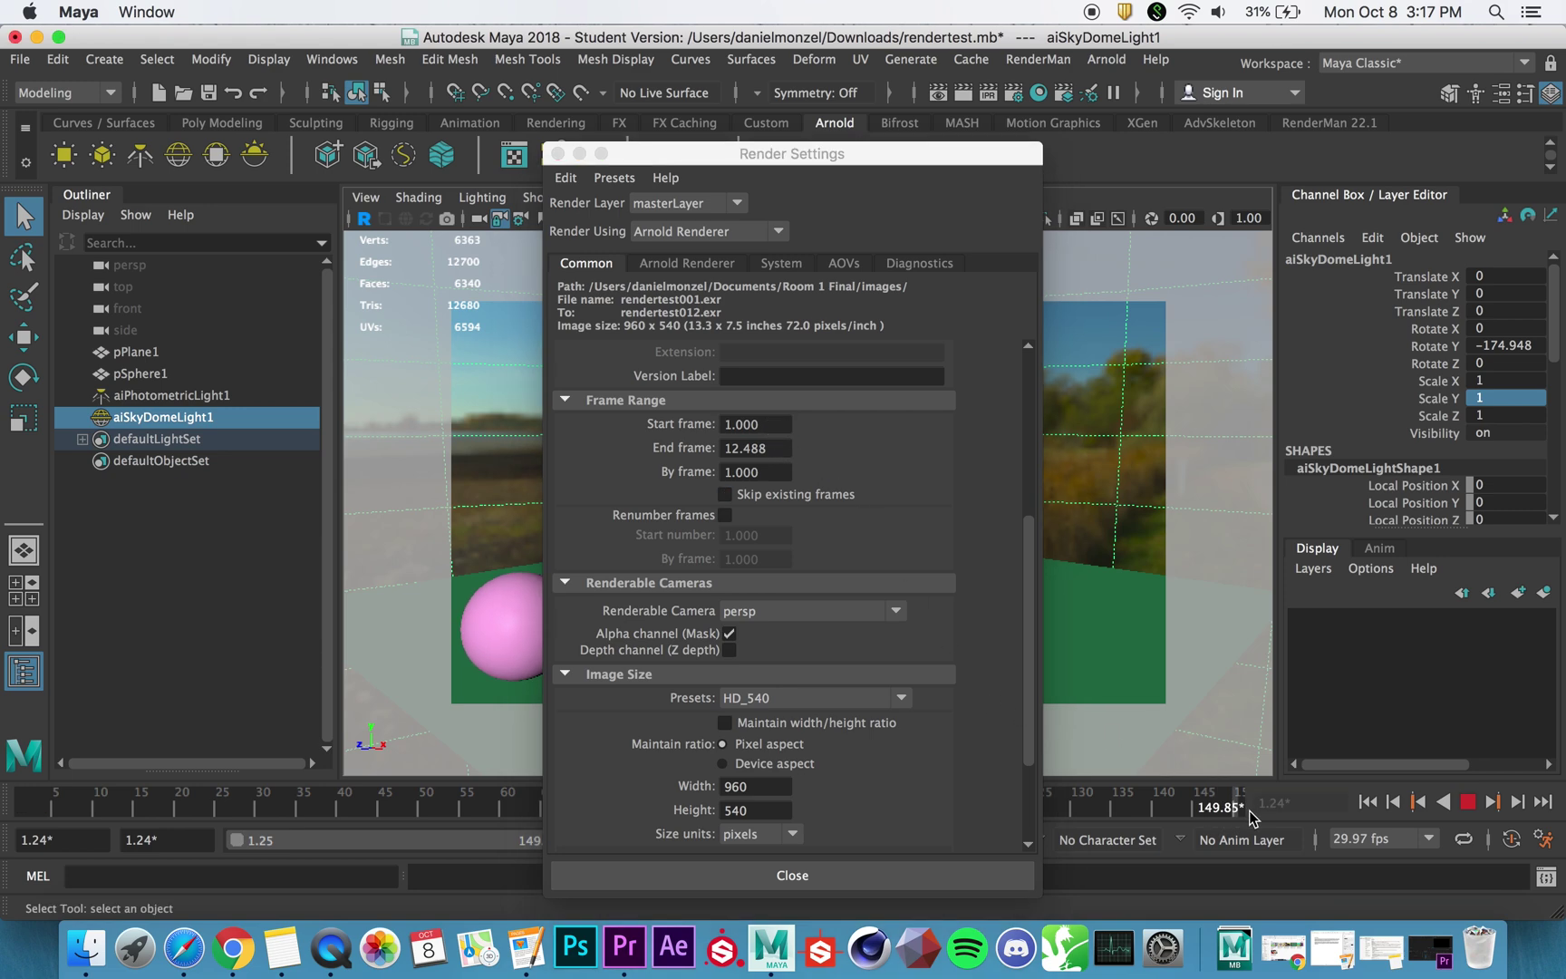
left_click(787, 453)
type("150")
key("Return")
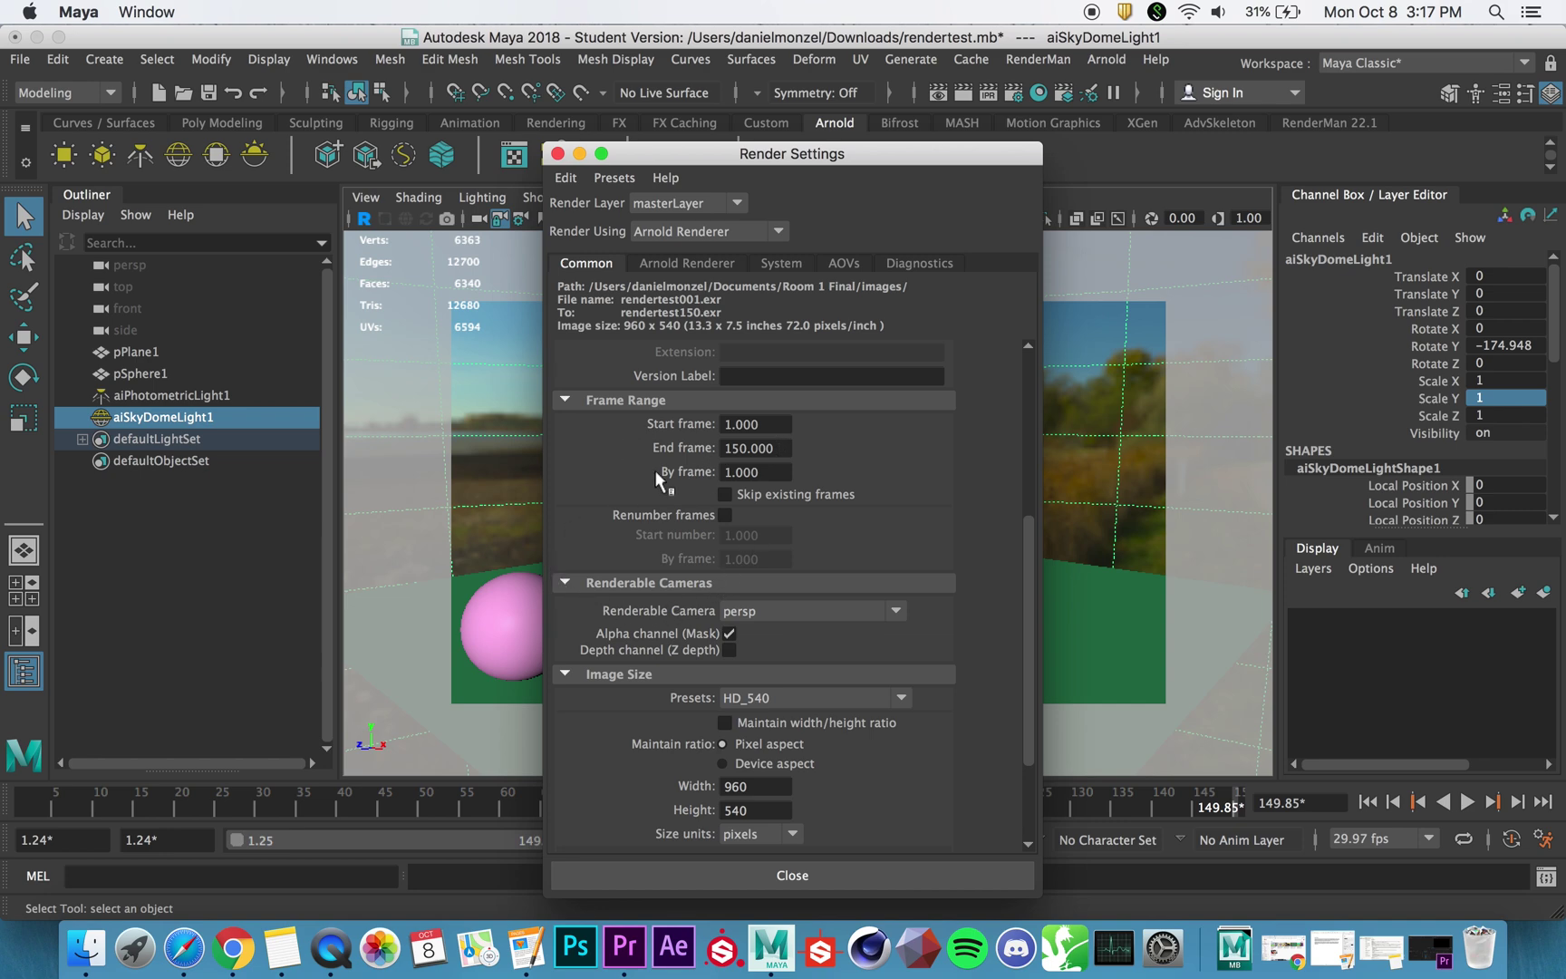
left_click(797, 473)
left_click(775, 471)
Choose persp as the renderable camera and select that camera from the viewport
scroll(814, 525, "down", 2)
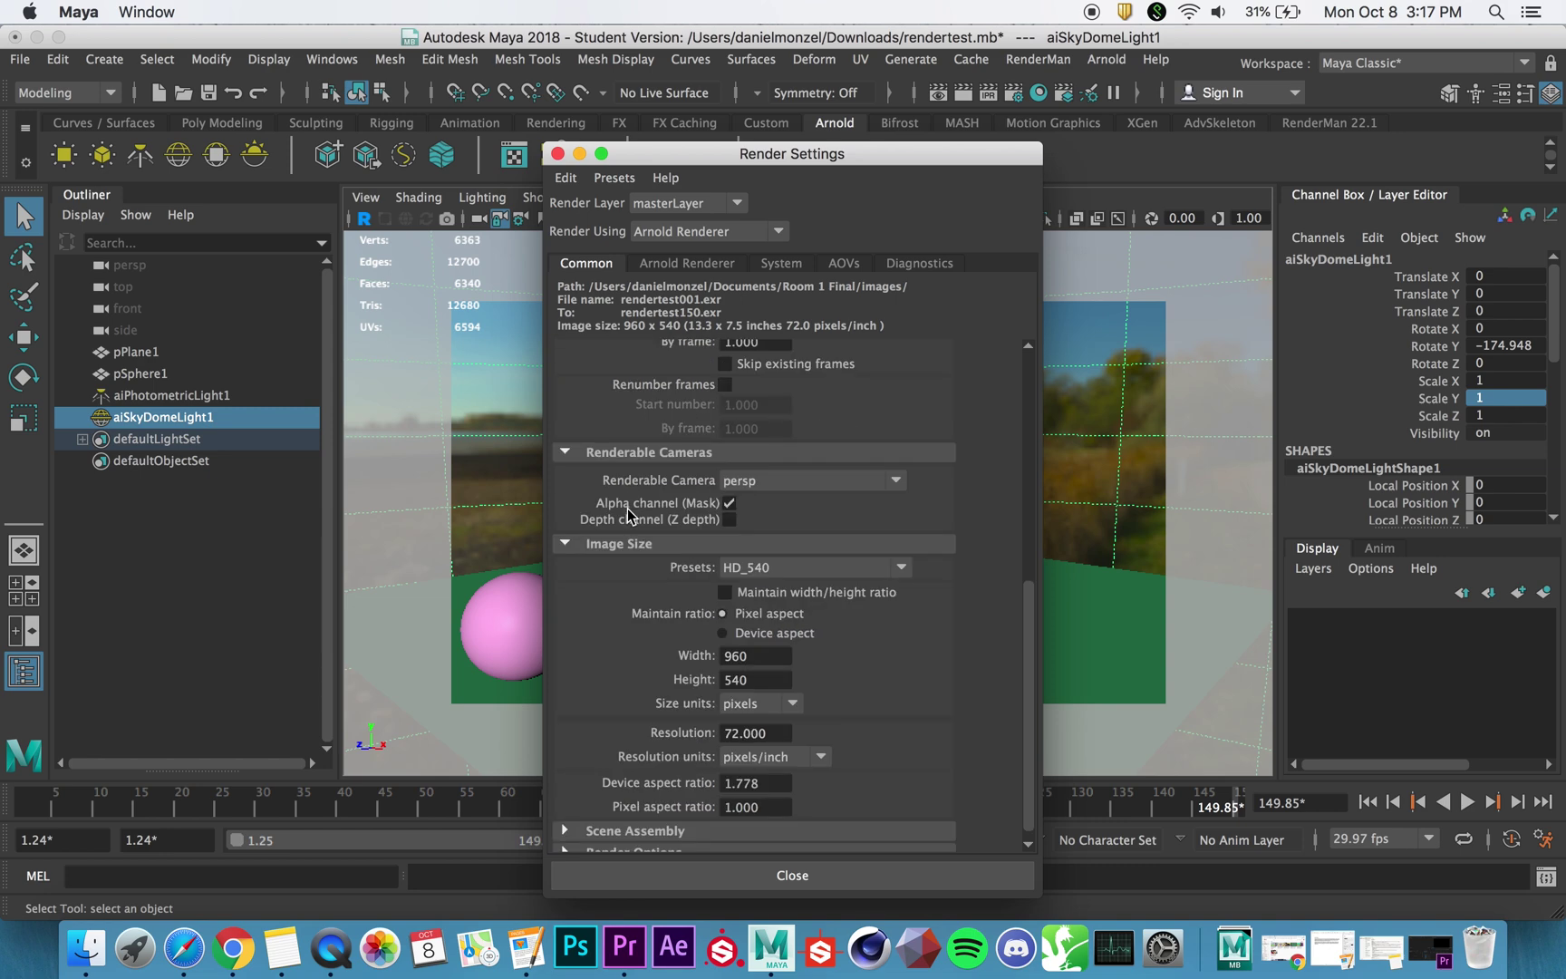
left_click(797, 482)
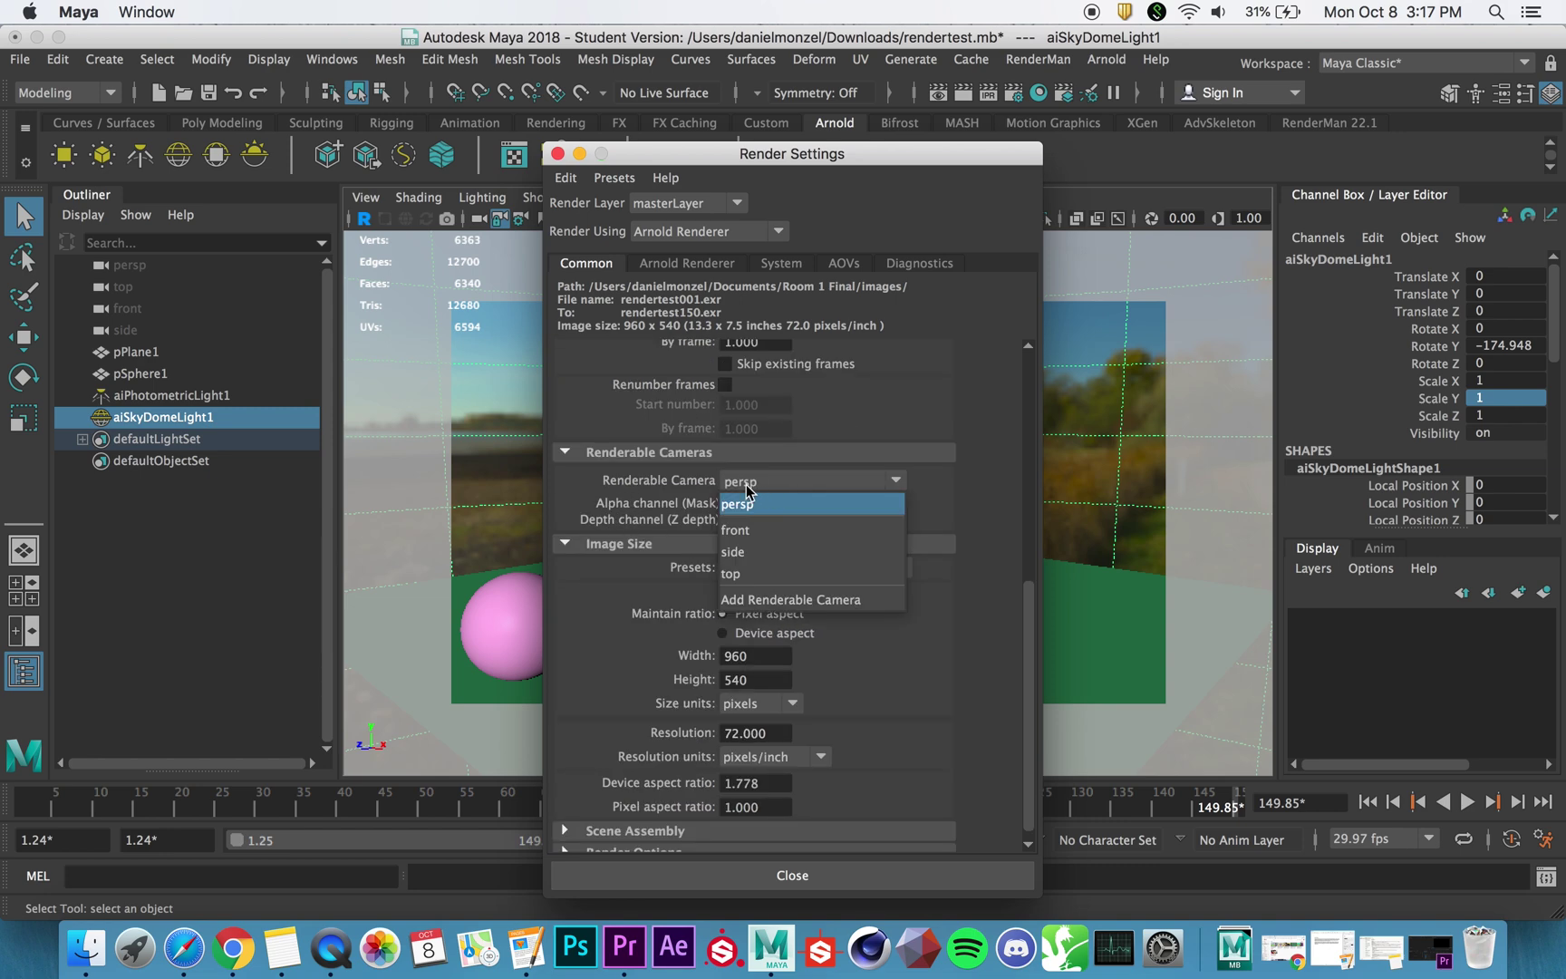
left_click(757, 503)
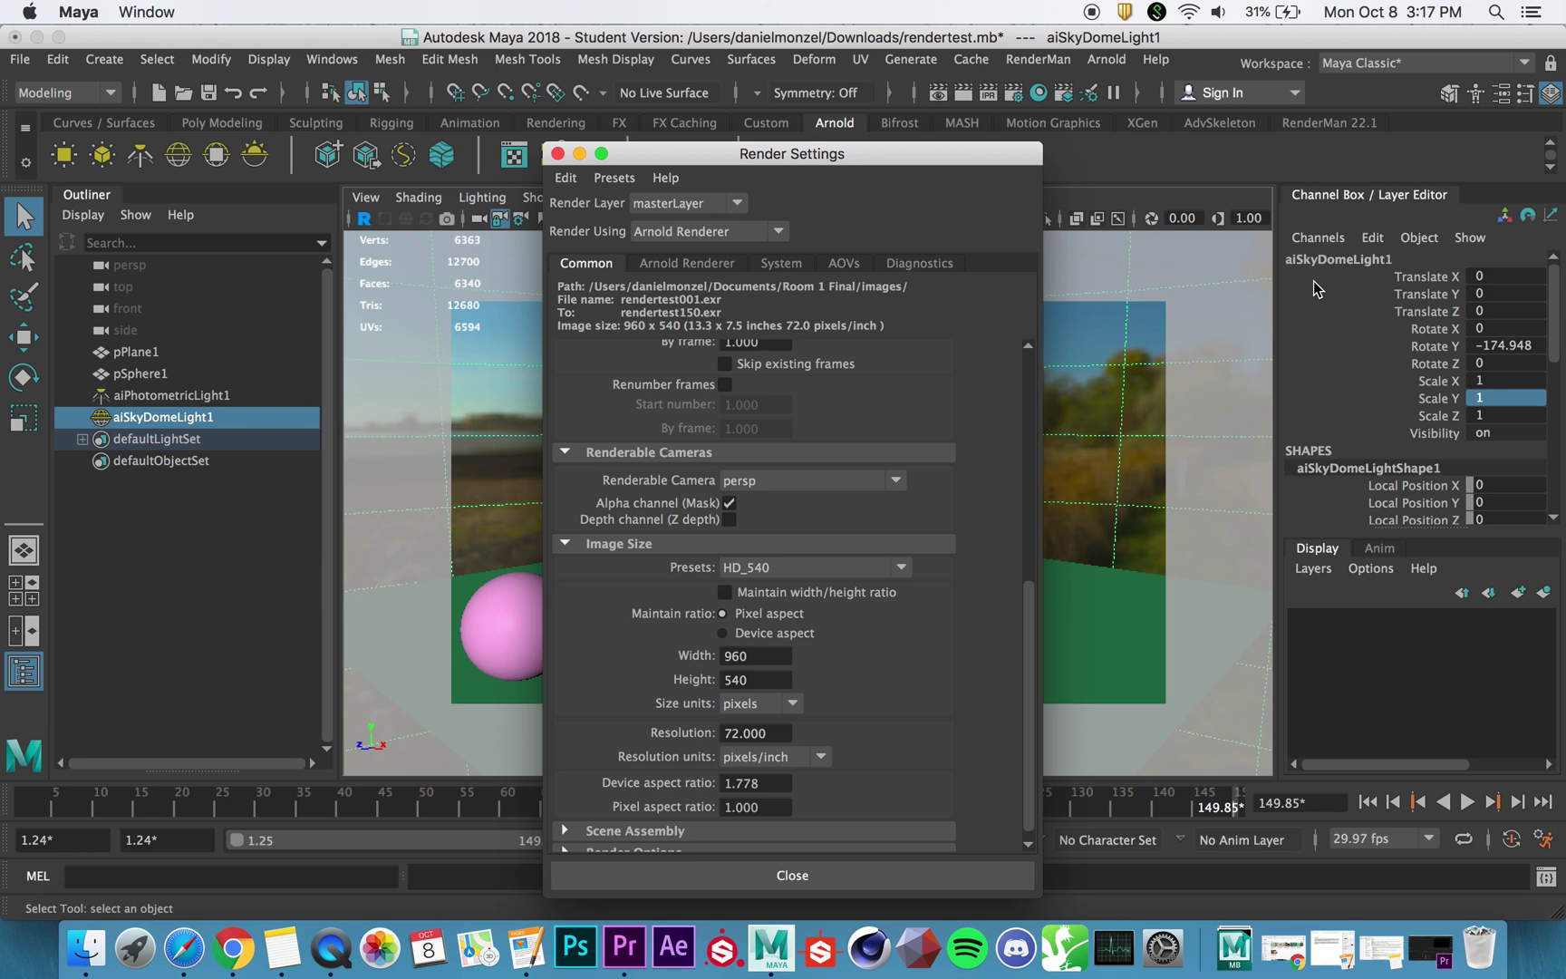
left_click(477, 220)
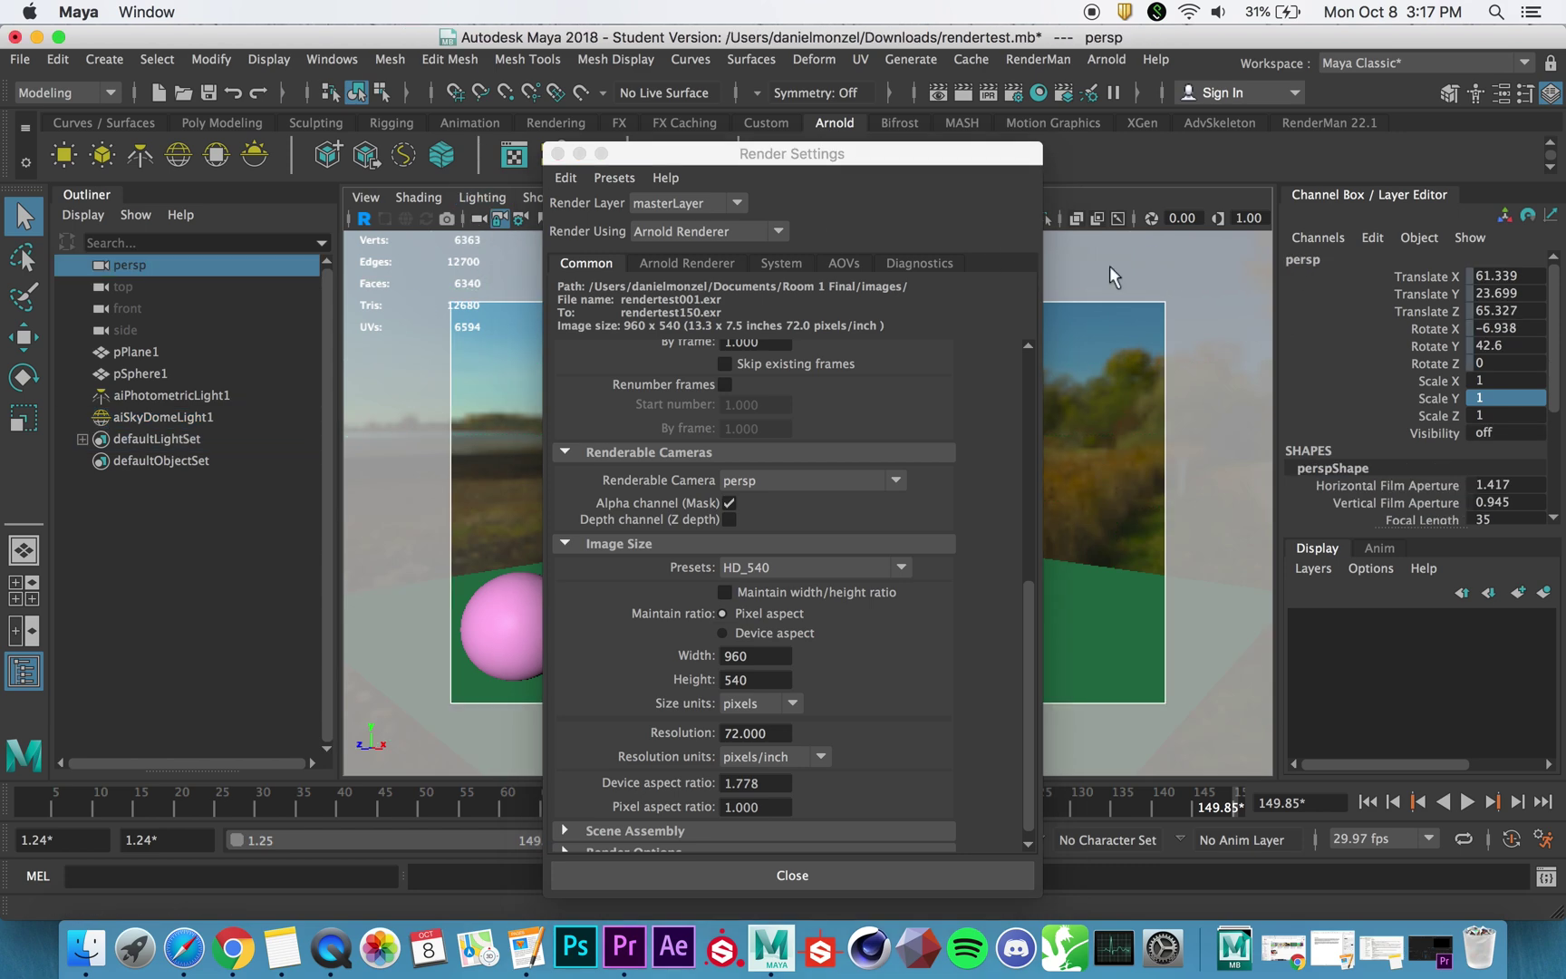
Set the render image size to the HD_720 preset
scroll(675, 546, "down", 1)
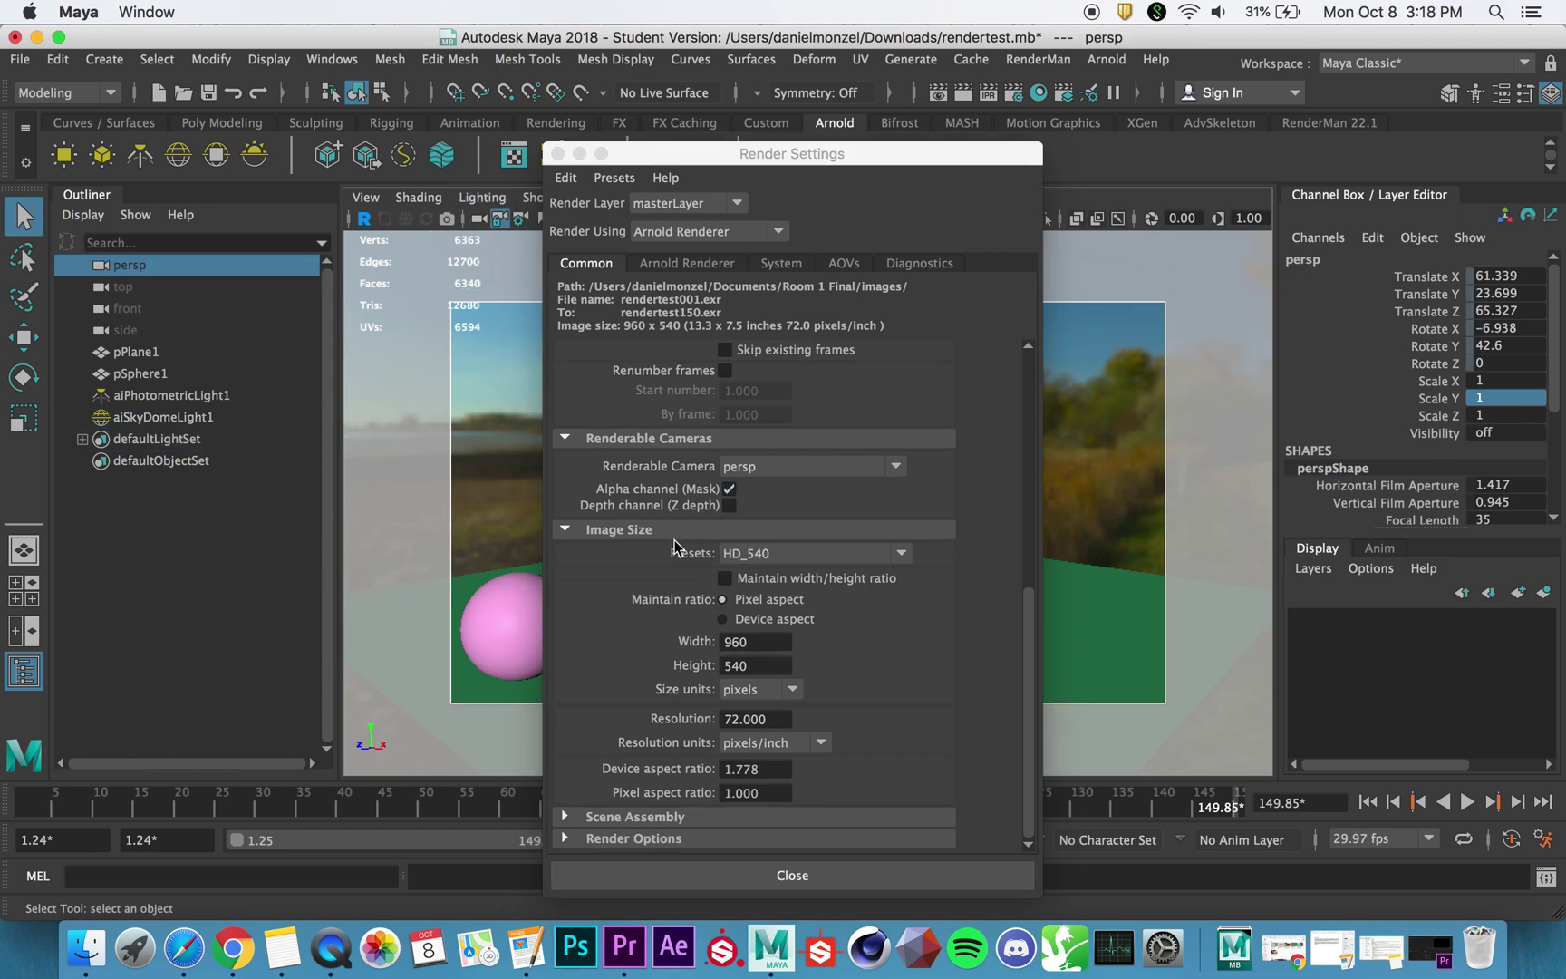
left_click(833, 551)
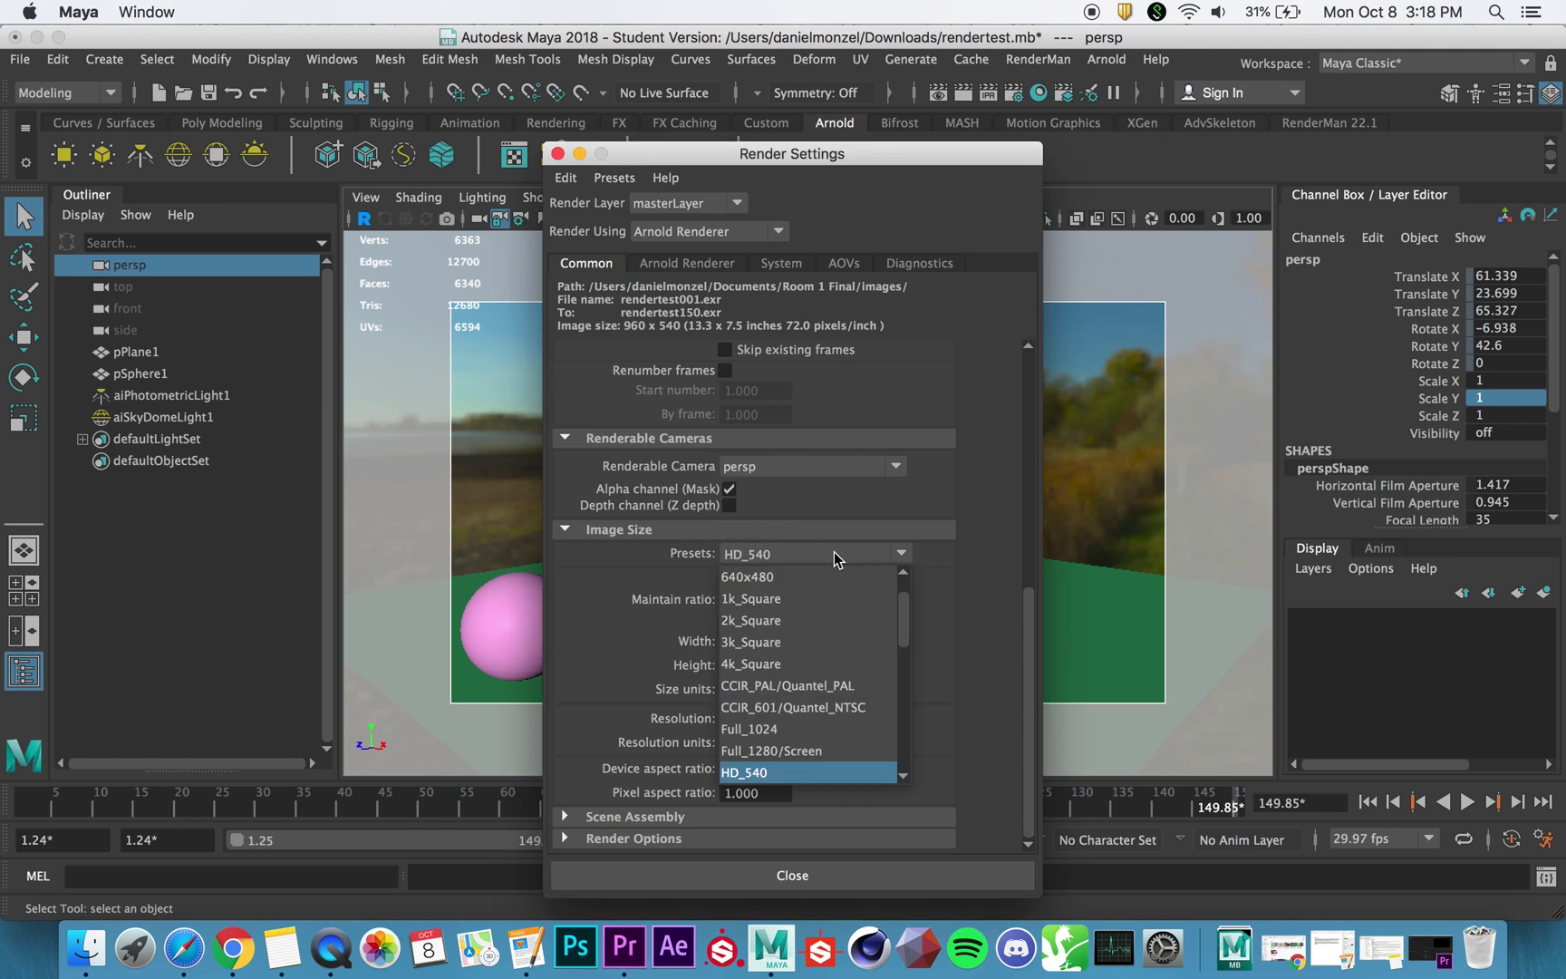
scroll(802, 689, "down", 3)
scroll(805, 699, "down", 4)
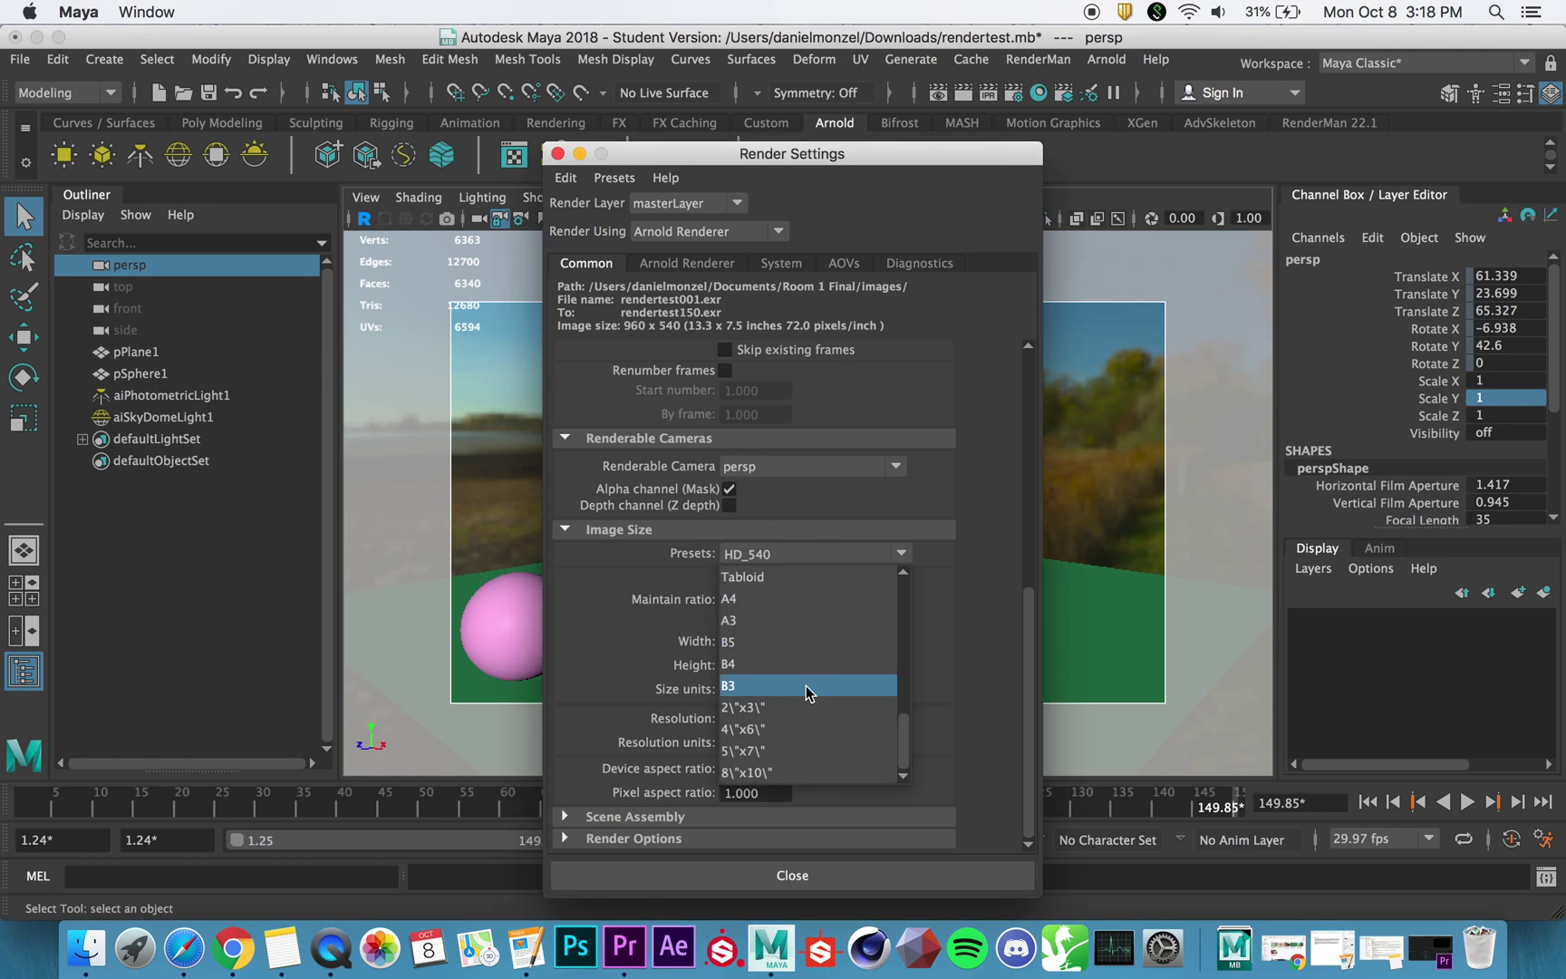
scroll(807, 688, "up", 6)
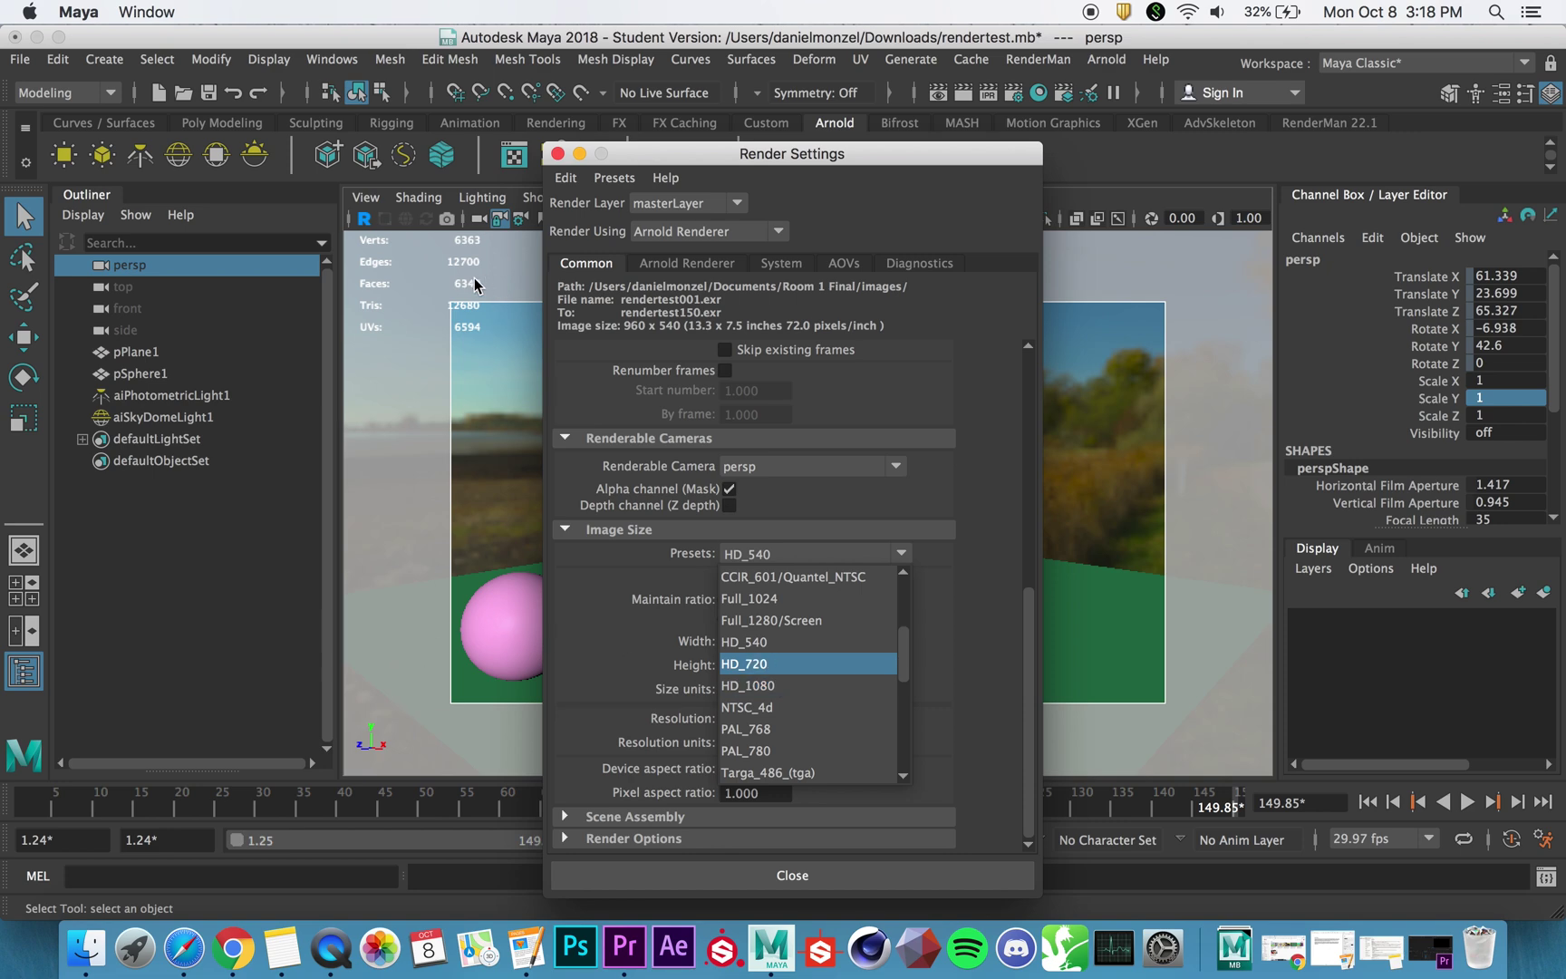
left_click(762, 673)
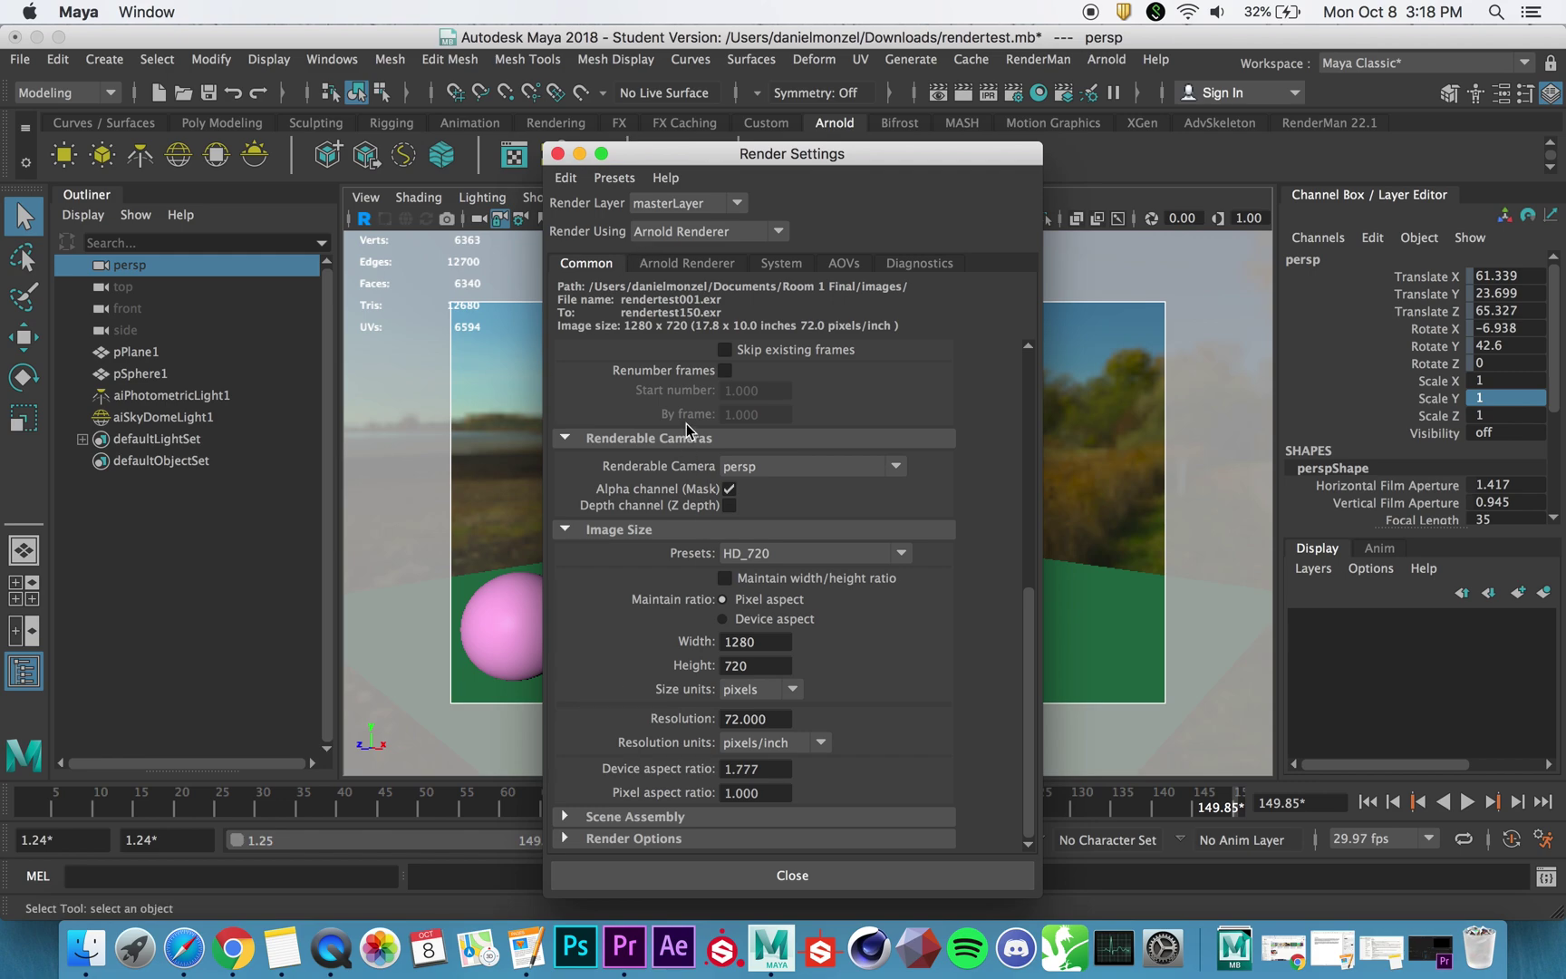
Examine the Arnold sampling settings for camera (AA), diffuse, specular and transmission, and close the render settings
scroll(684, 451, "up", 10)
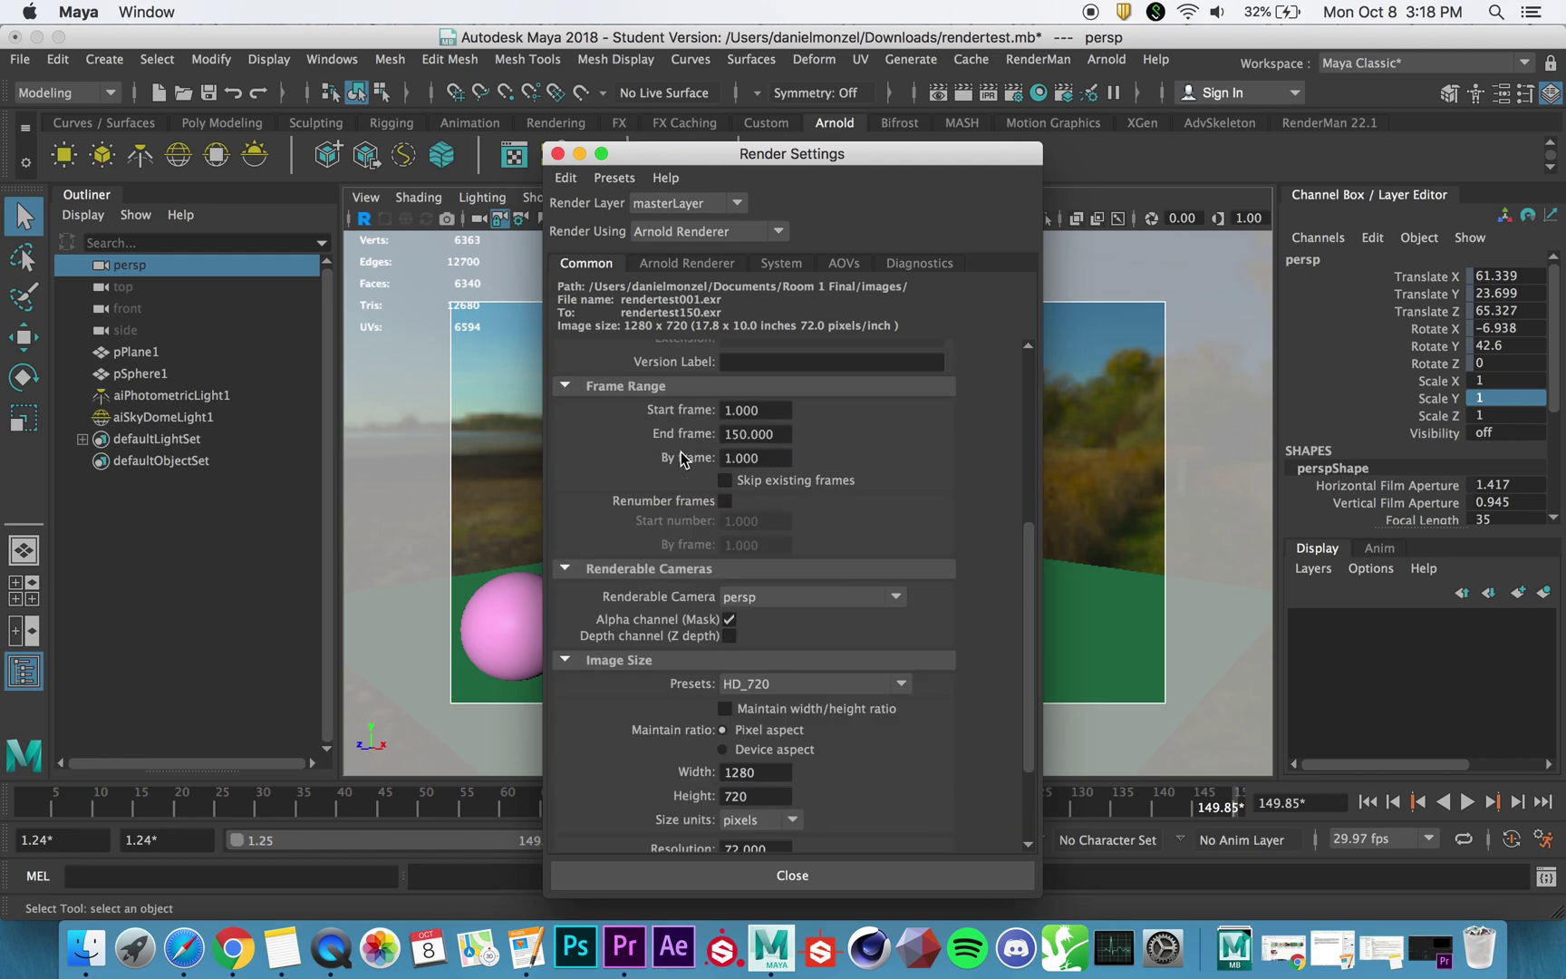
left_click(677, 262)
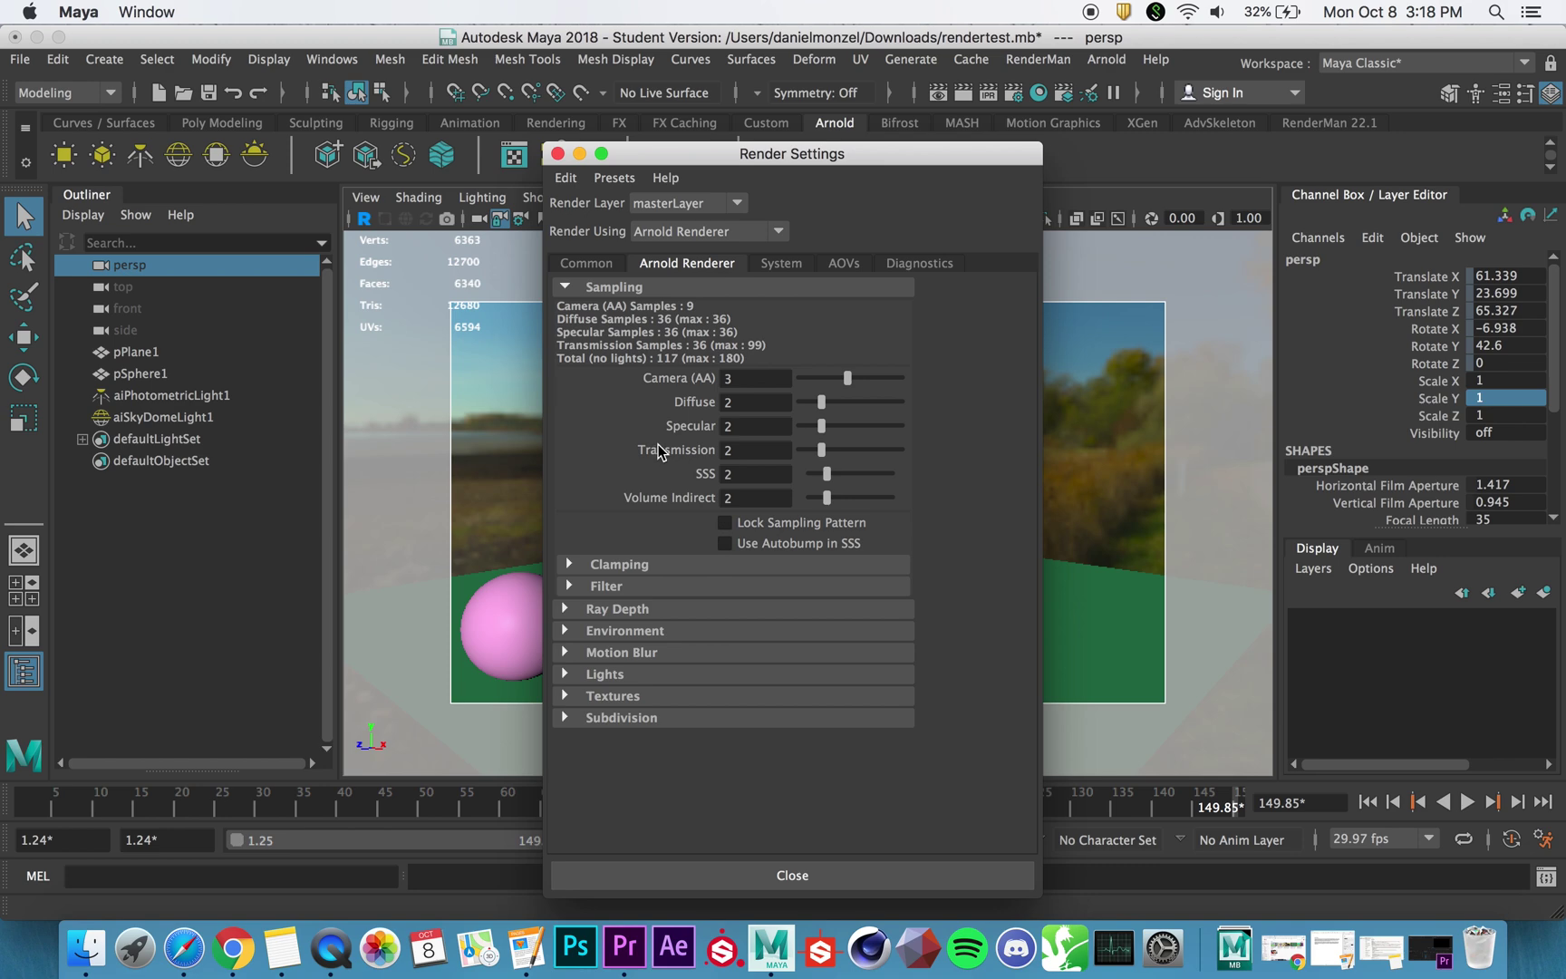
left_click_drag(828, 448, 852, 449)
left_click_drag(856, 373, 827, 448)
left_click(819, 427)
left_click_drag(846, 384, 821, 428)
left_click_drag(856, 378, 847, 381)
left_click_drag(821, 425, 822, 457)
left_click(590, 270)
left_click(554, 161)
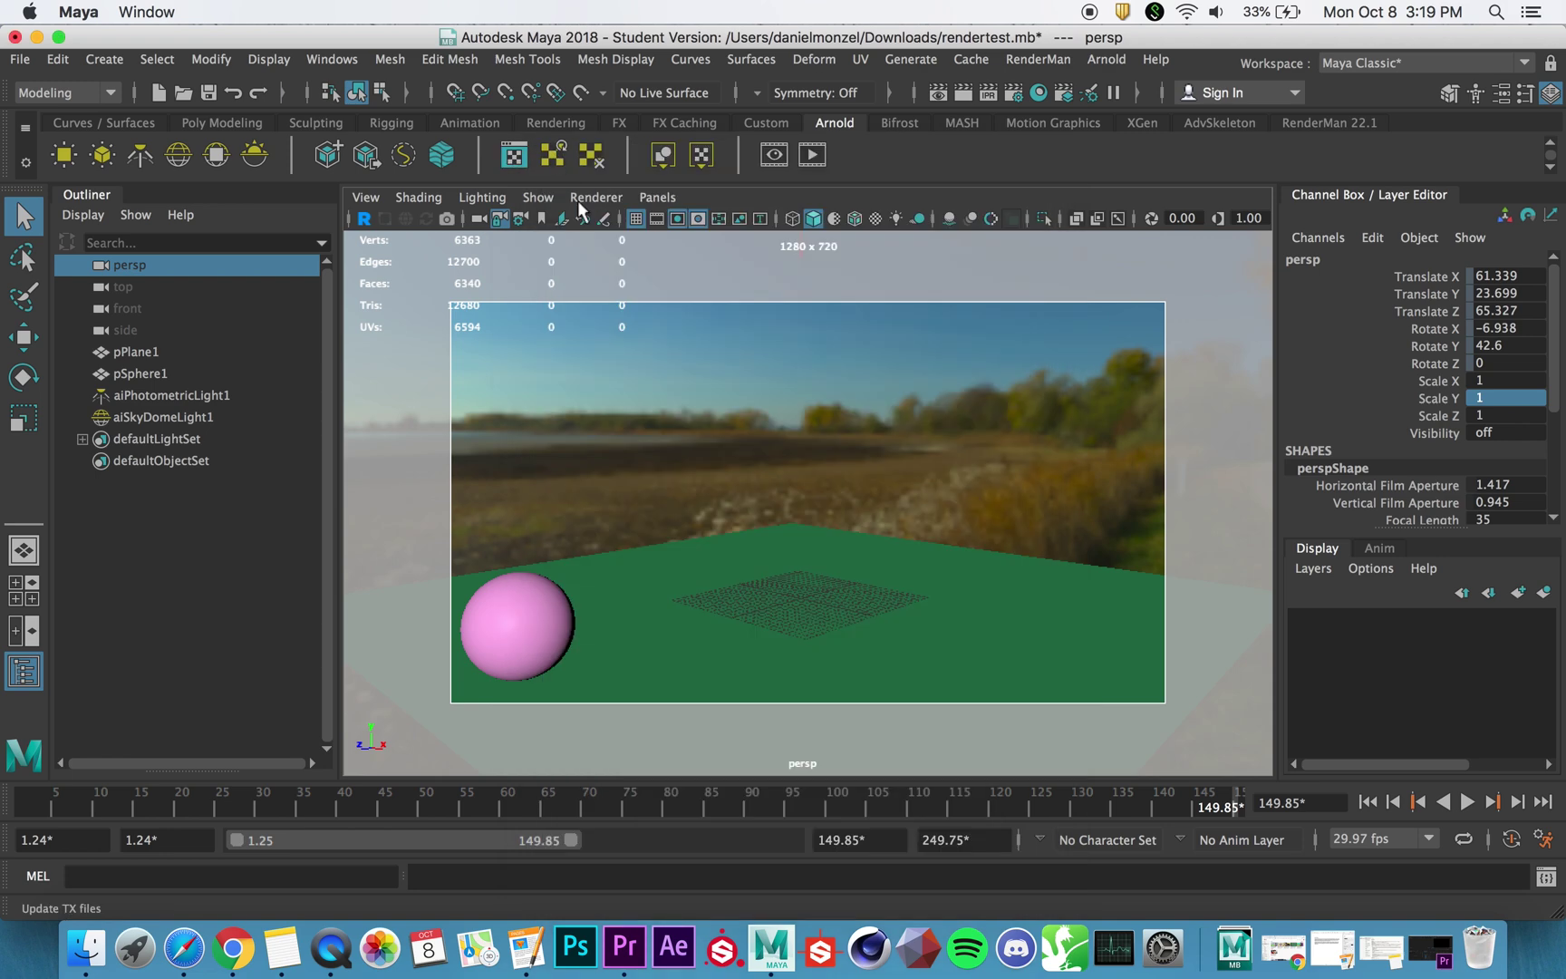
Switch to the Rendering menu set and open the options of the Render Sequence command
left_click(87, 102)
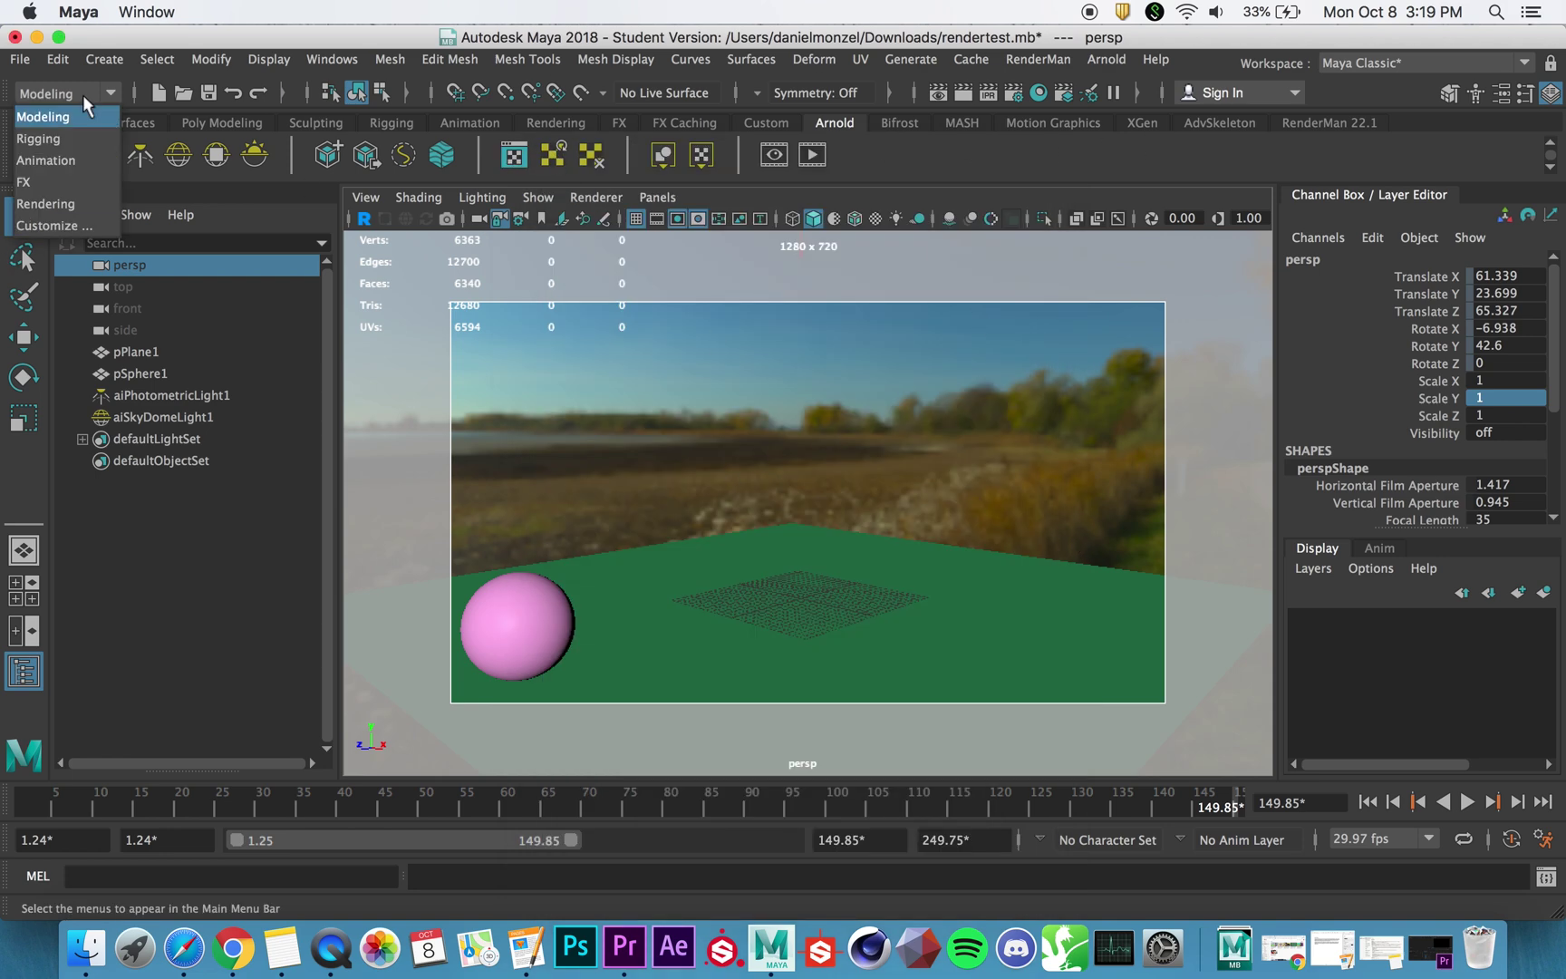
left_click(57, 204)
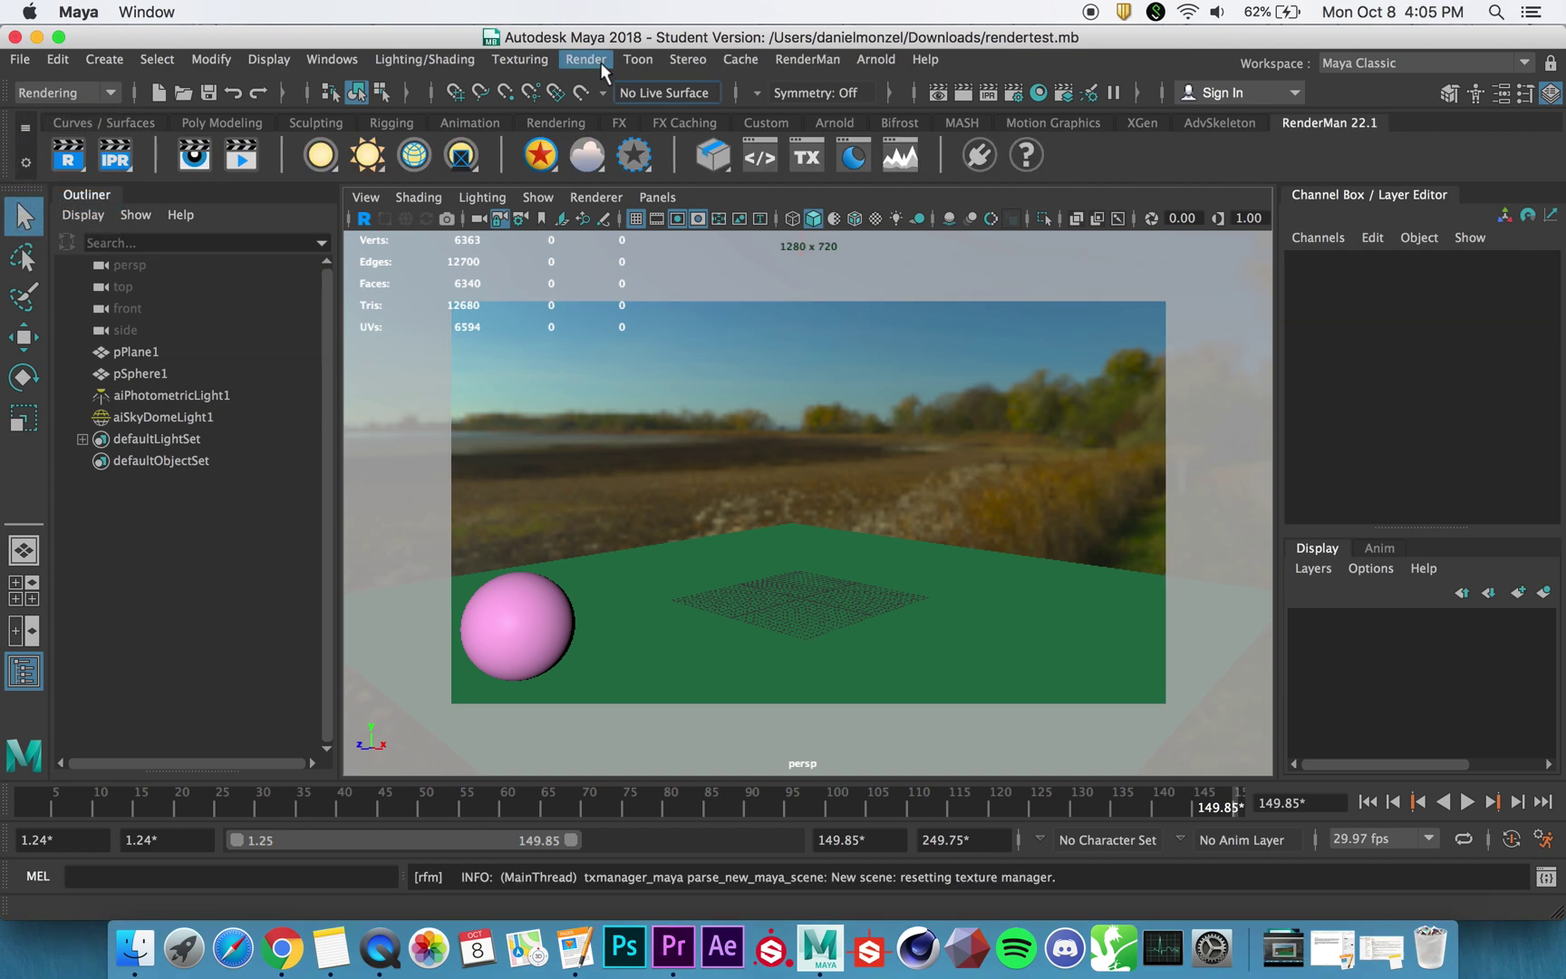
left_click(600, 61)
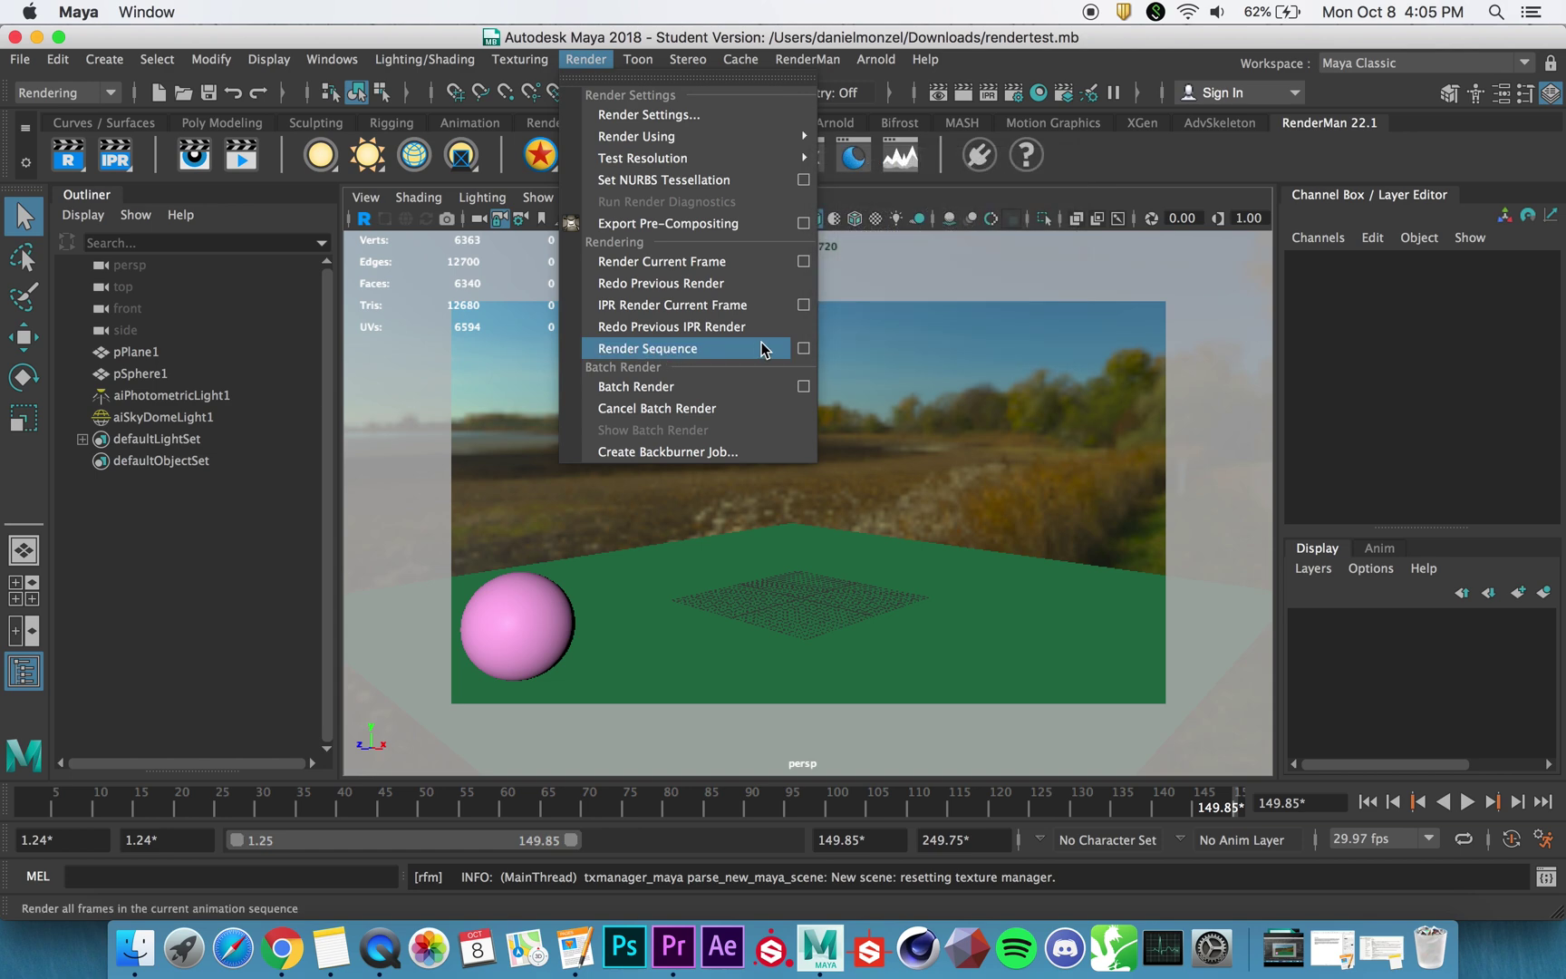
left_click(803, 348)
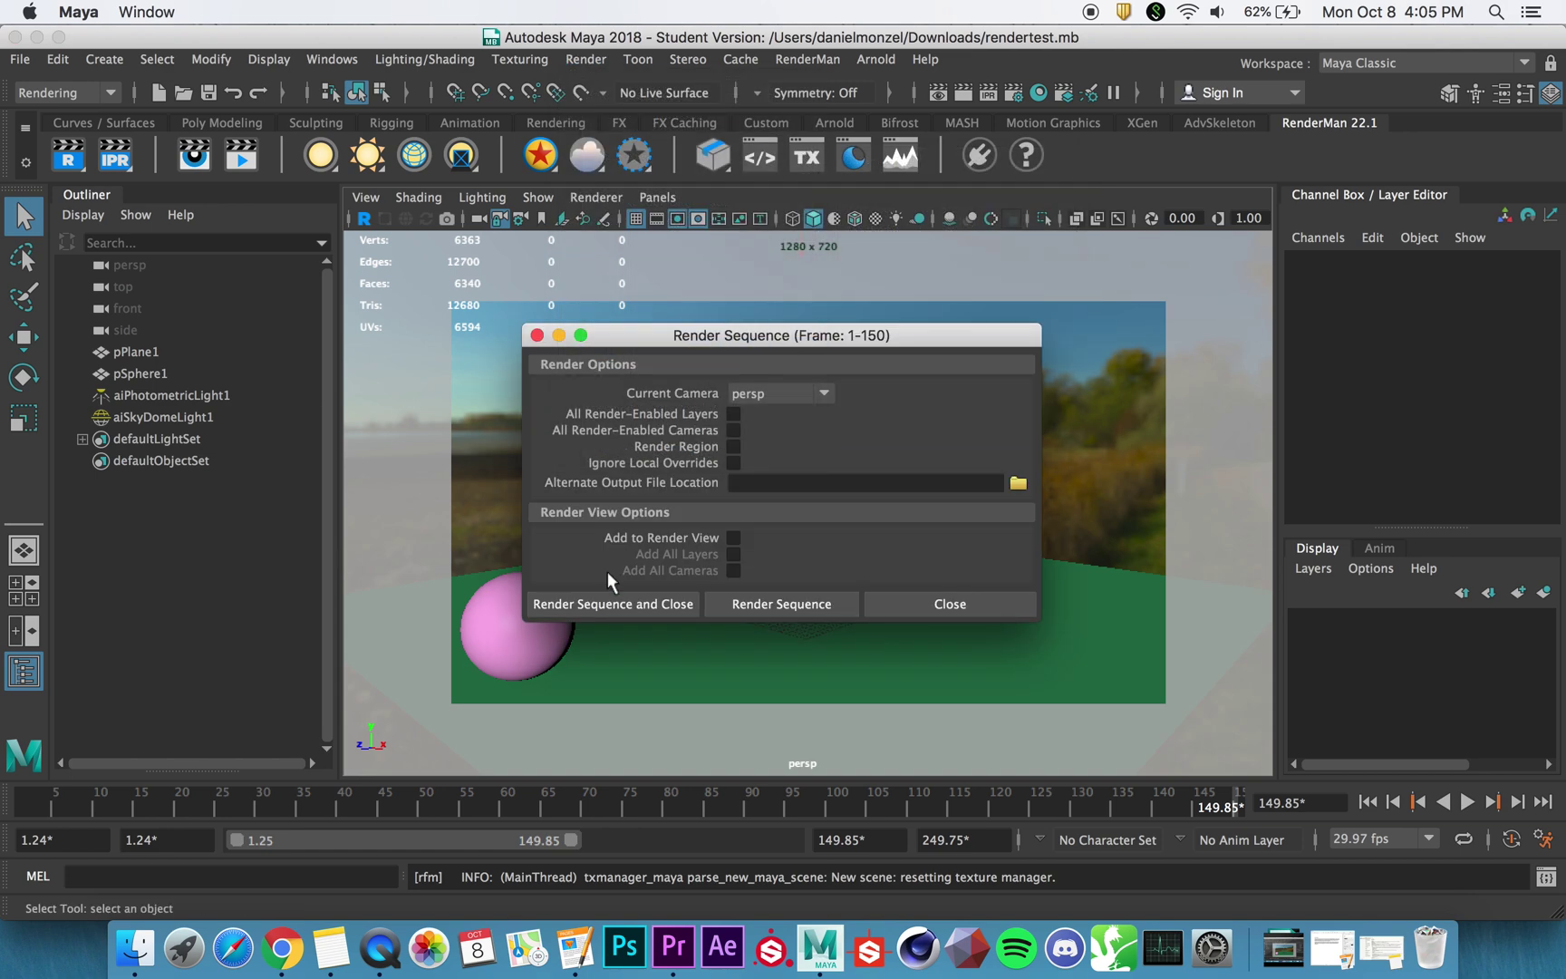
Select the persp camera, briefly recheck the render settings, and start rendering the frame 1-150 sequence
left_click(477, 218)
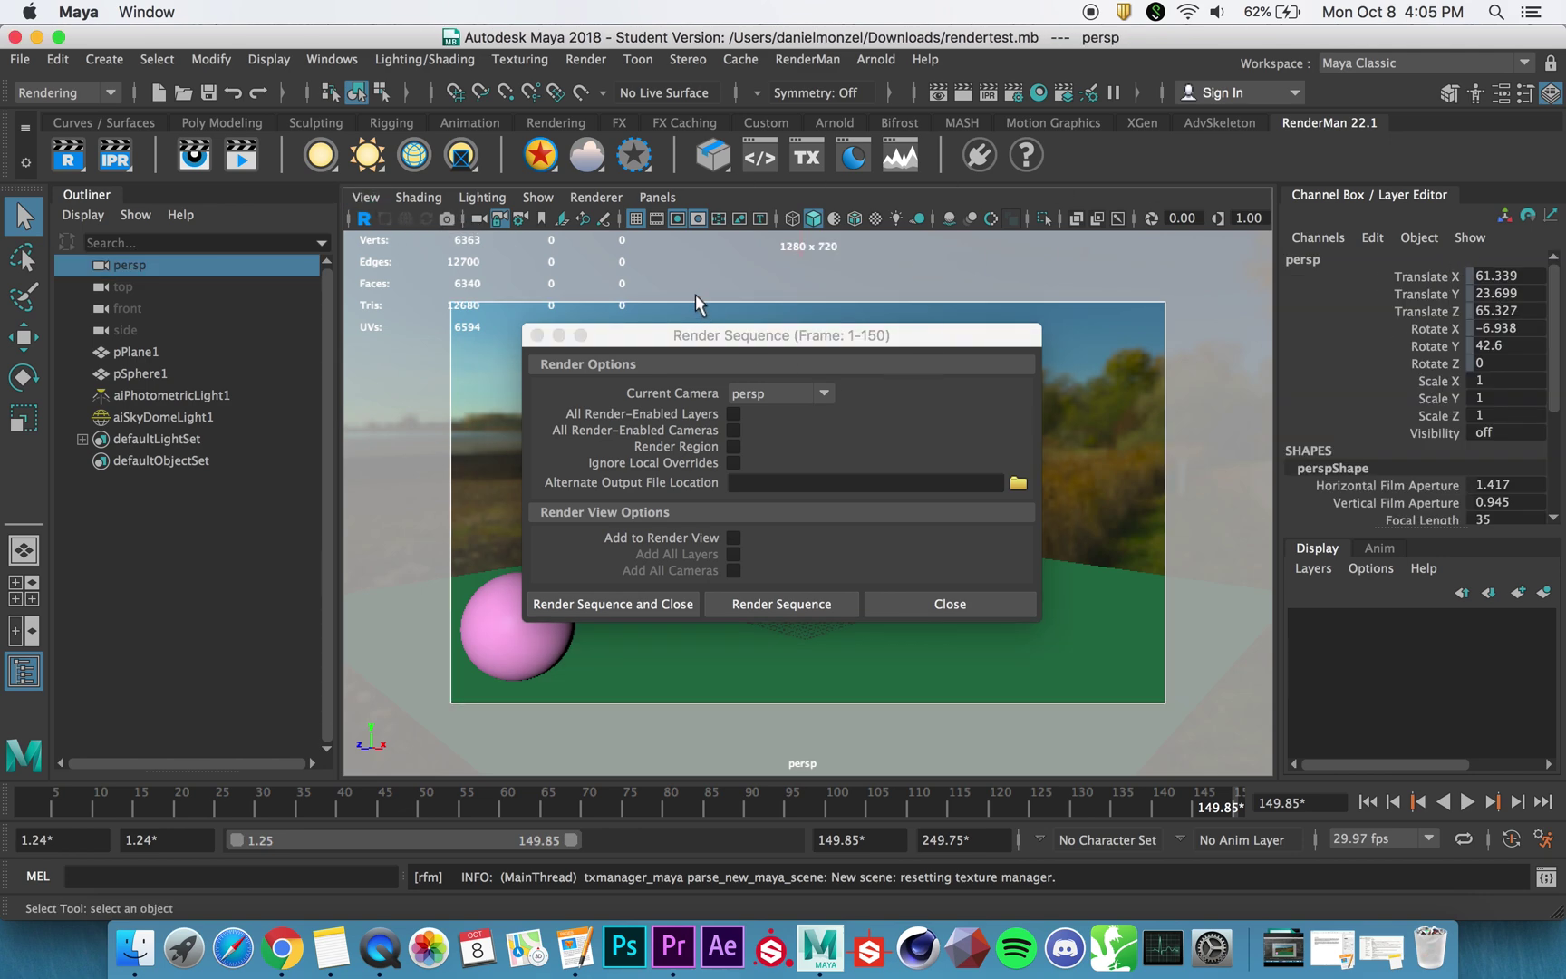
left_click(805, 347)
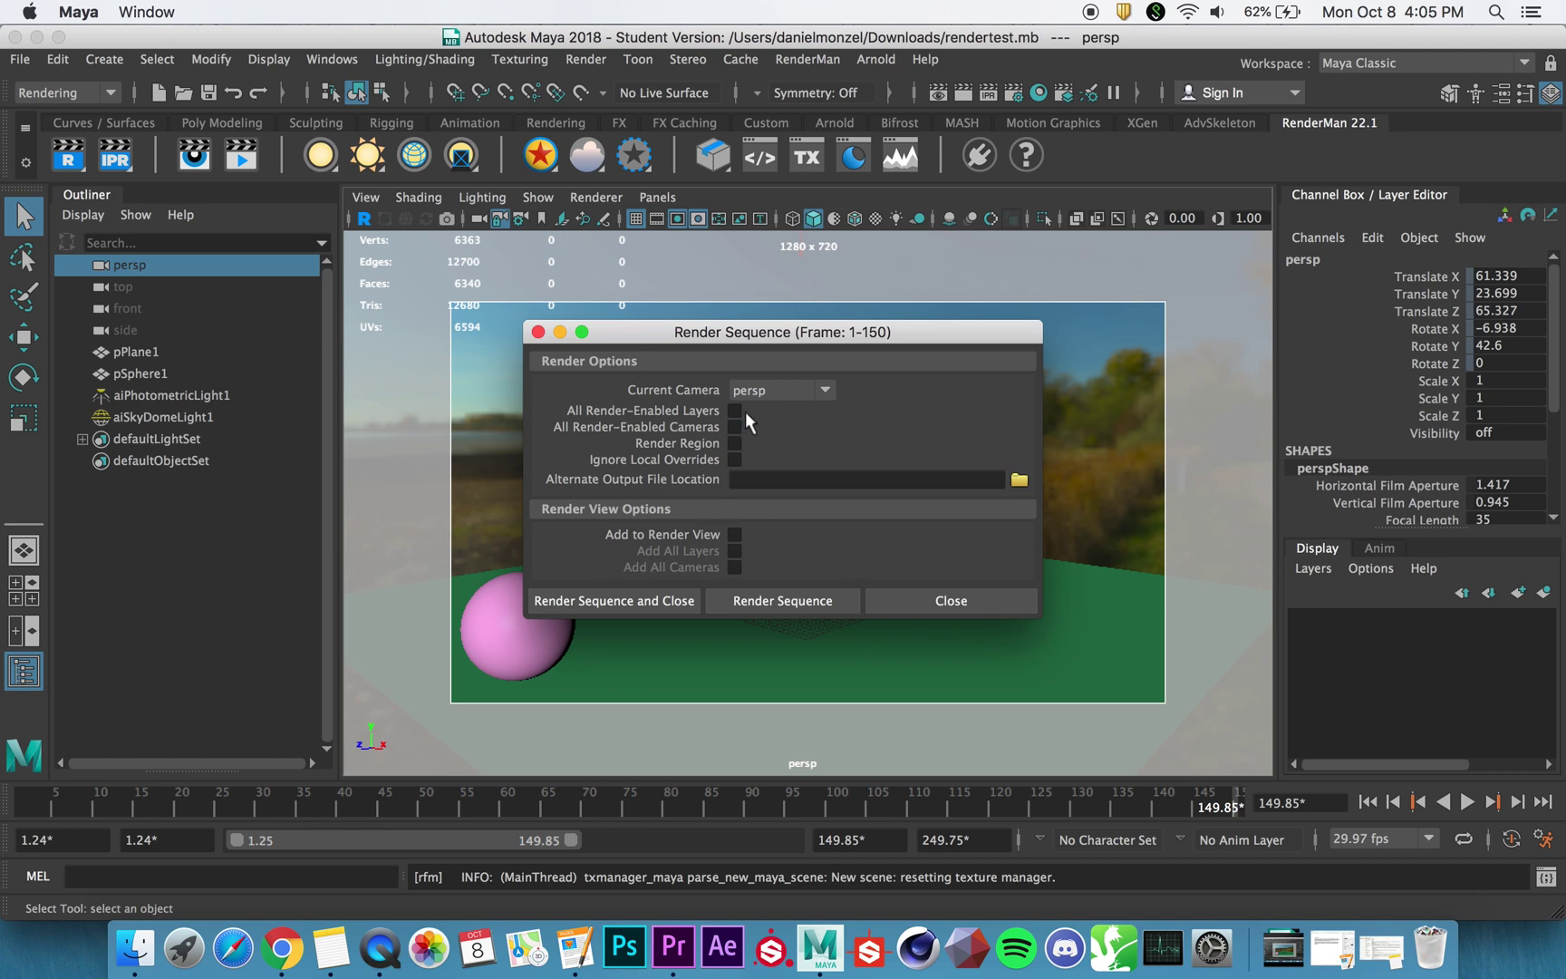
left_click(1014, 94)
left_click(557, 154)
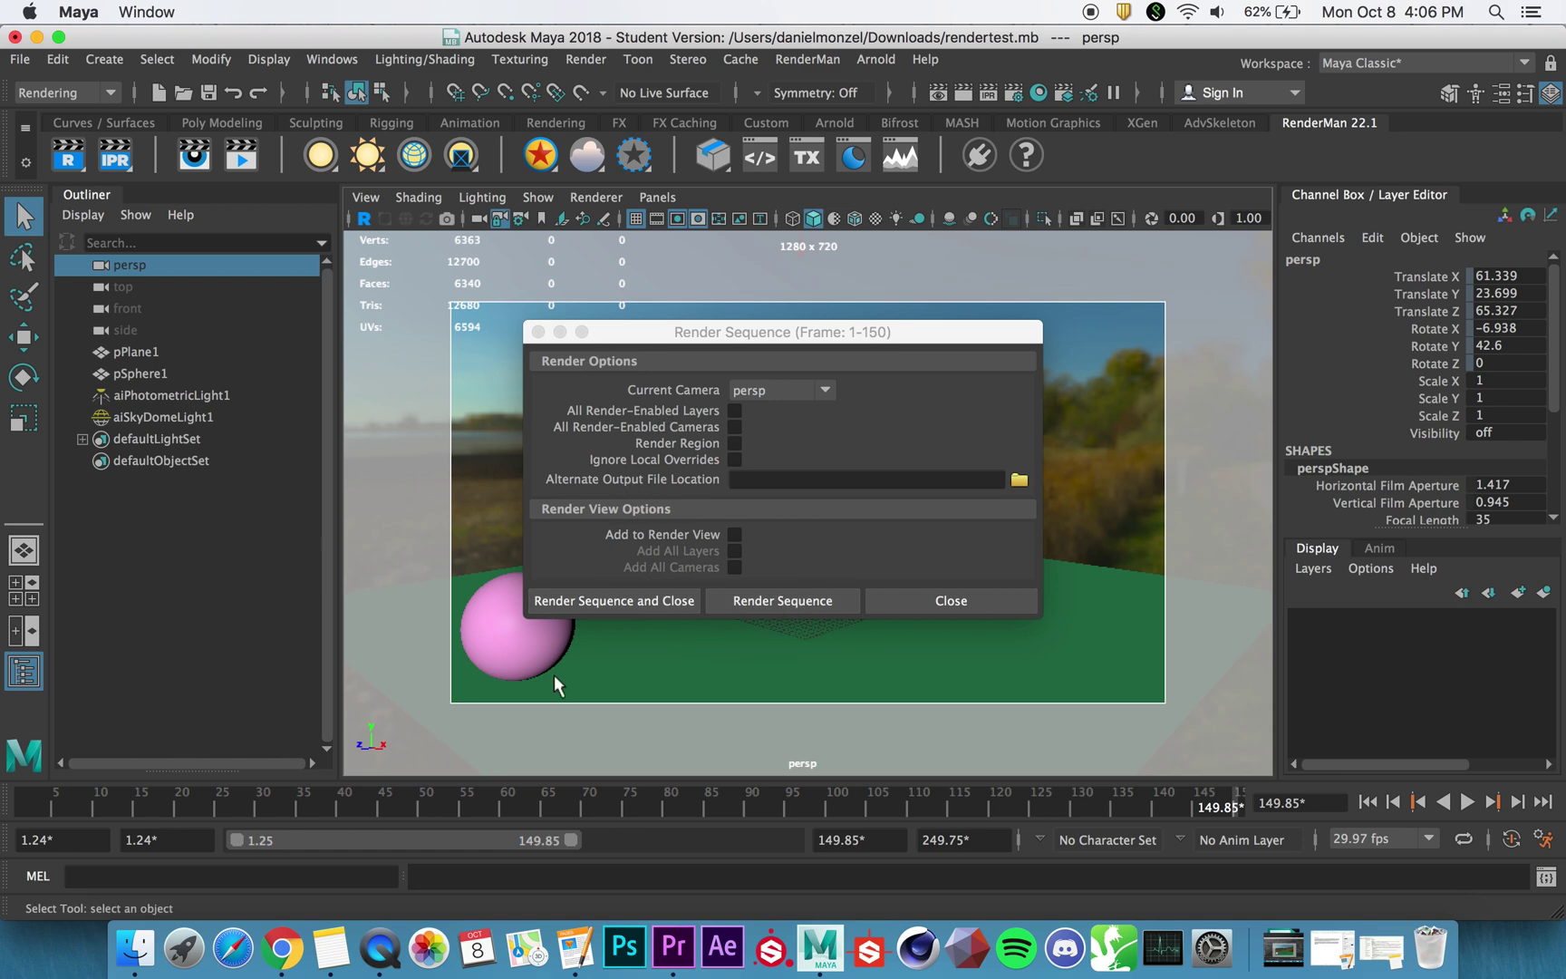
left_click(749, 602)
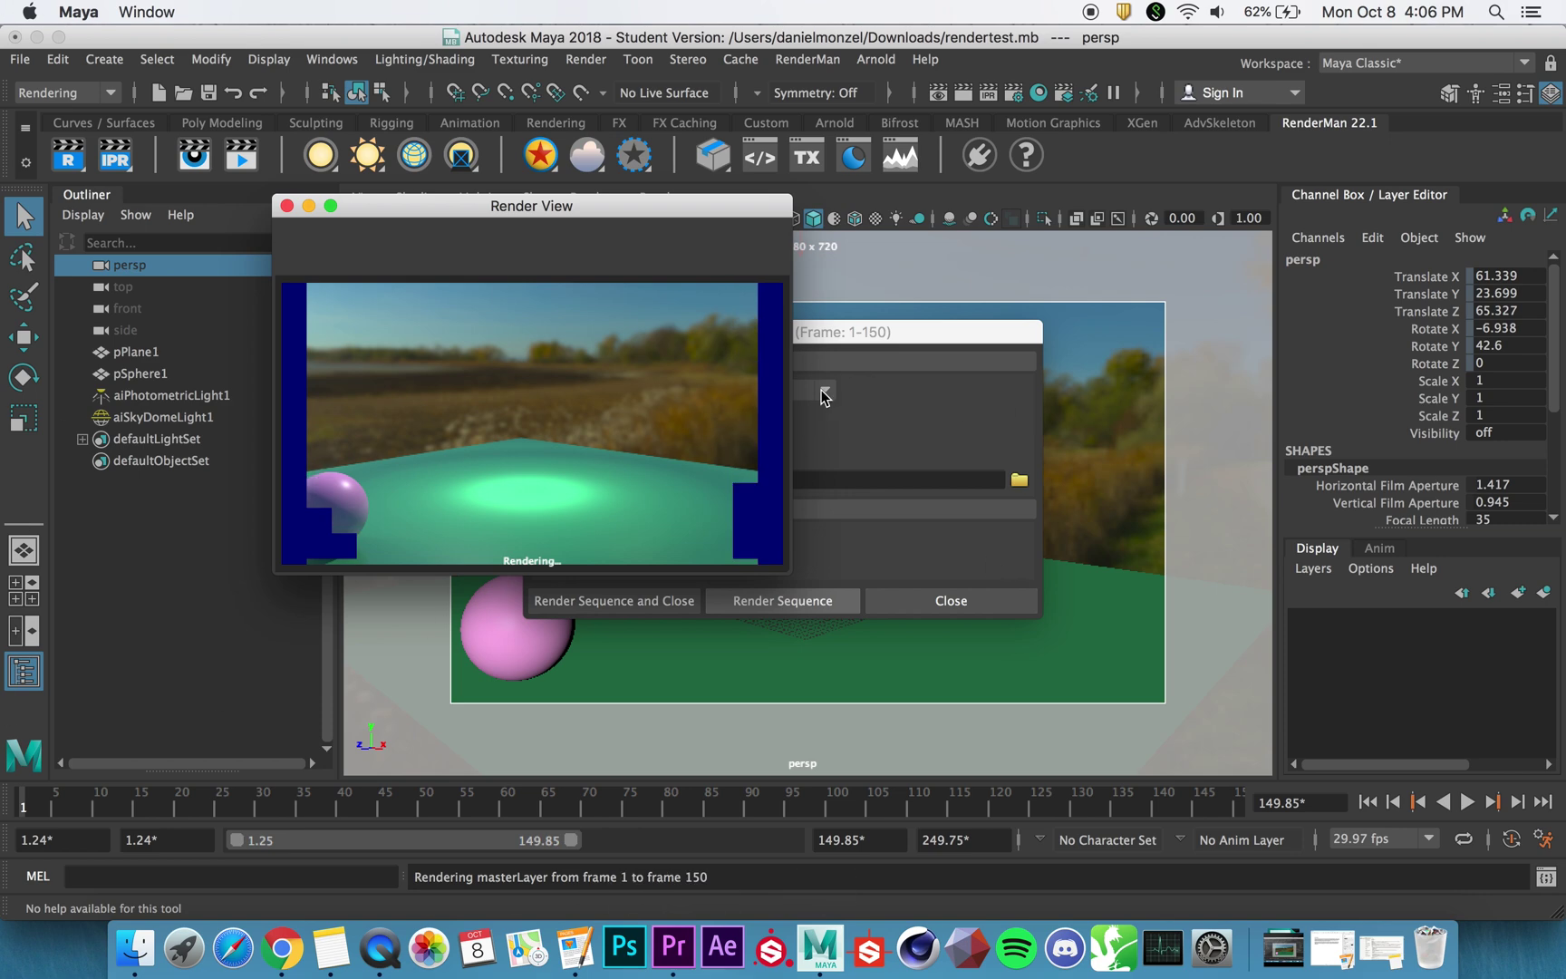
Move the Render View and Render Sequence windows apart while the frames render, and return to the Maya scene
left_click(675, 952)
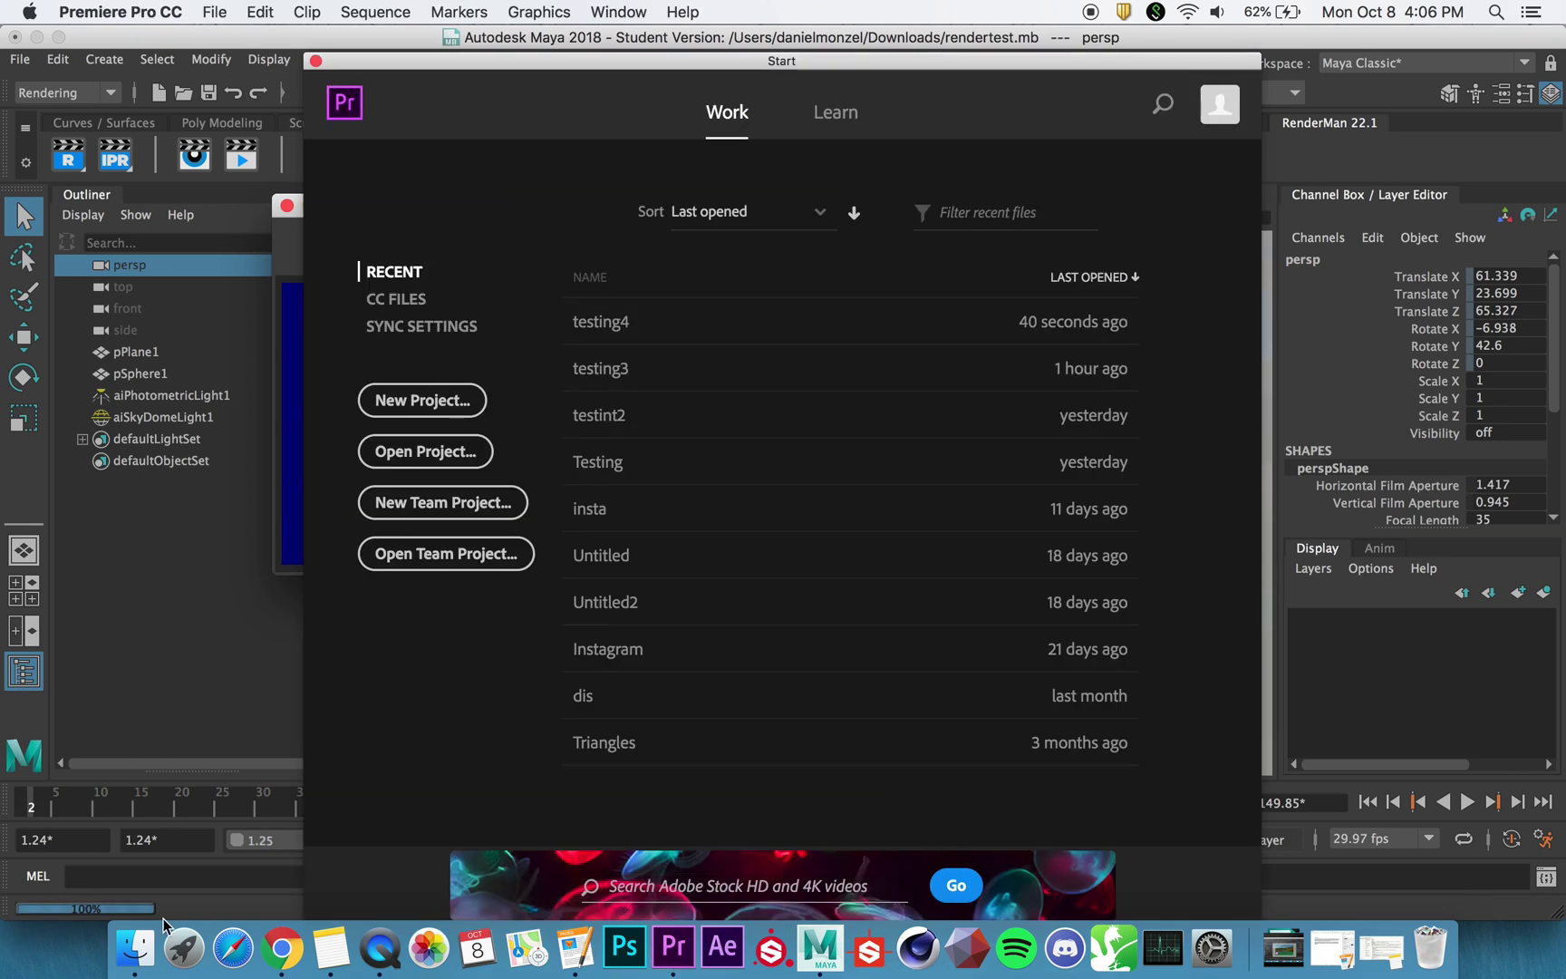
left_click(279, 949)
left_click(560, 209)
left_click_drag(559, 210, 454, 251)
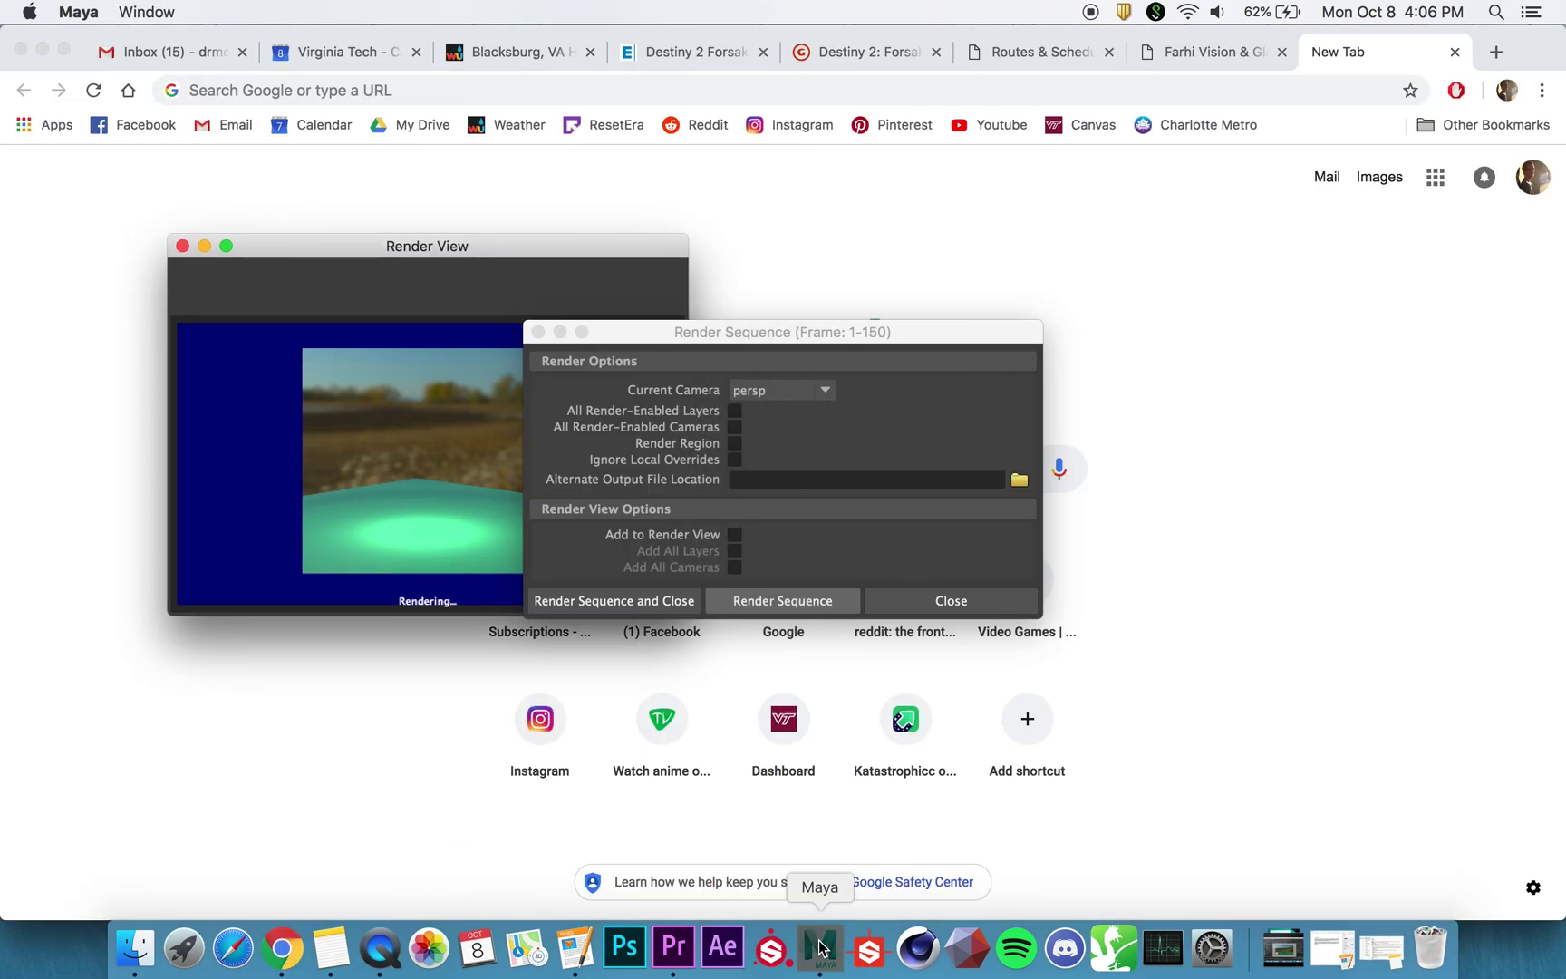
left_click_drag(660, 332, 904, 297)
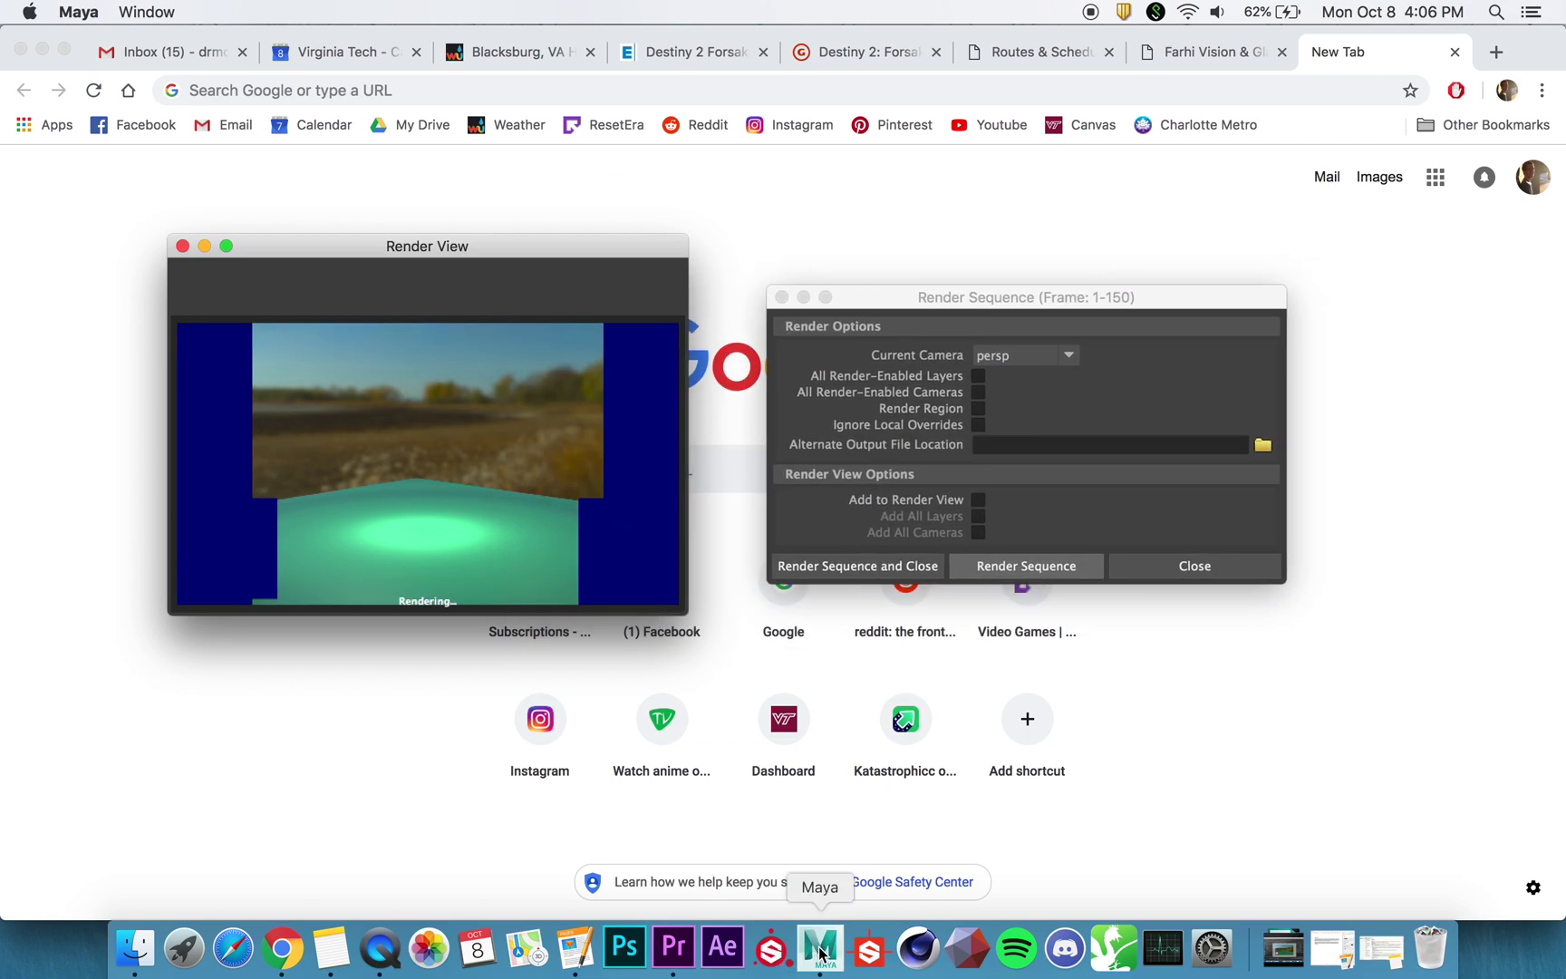
key("ctrl+Up")
left_click(656, 605)
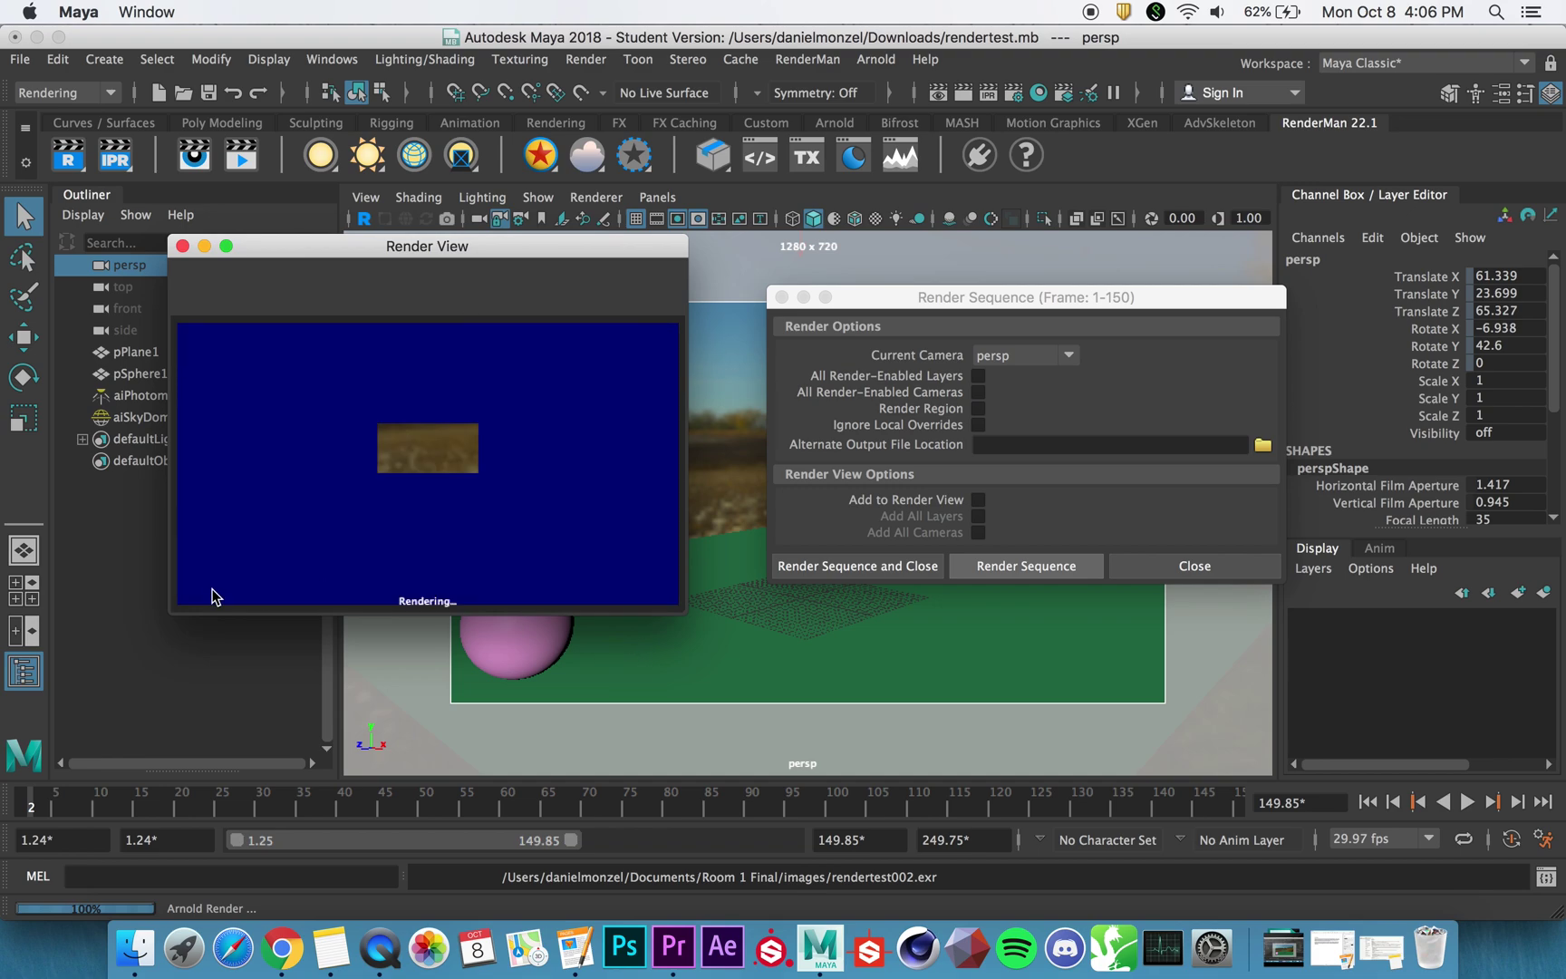
Switch to Finder and open the images folder inside Documents > Room 1 Final
left_click(1431, 950)
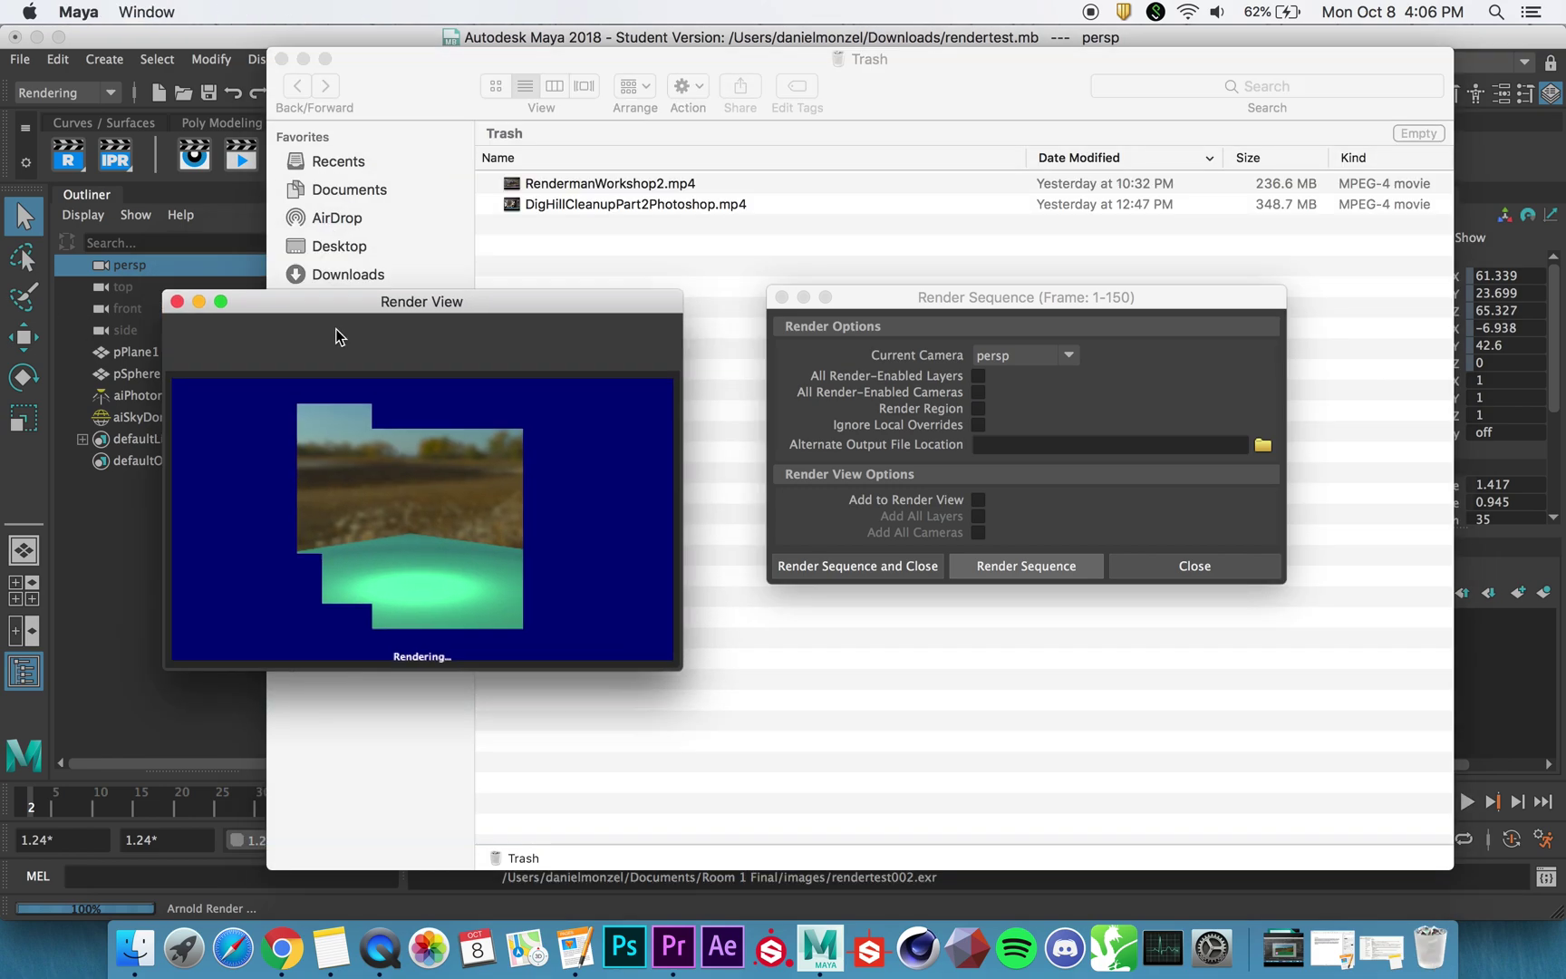
left_click(349, 194)
left_click(349, 195)
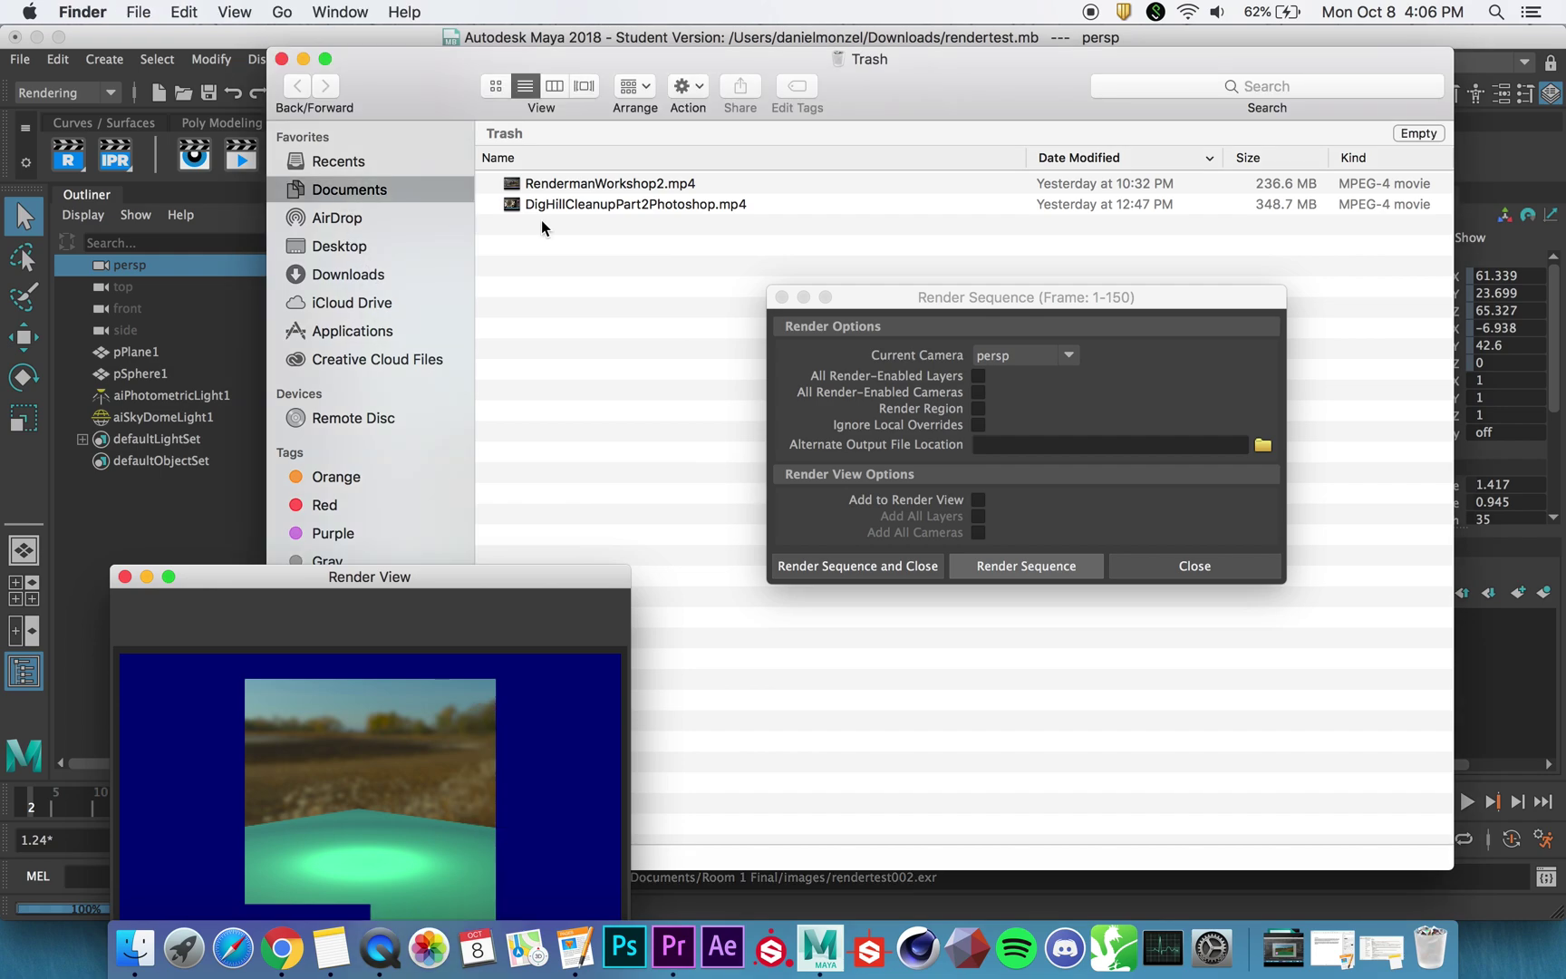
left_click_drag(857, 305, 1041, 444)
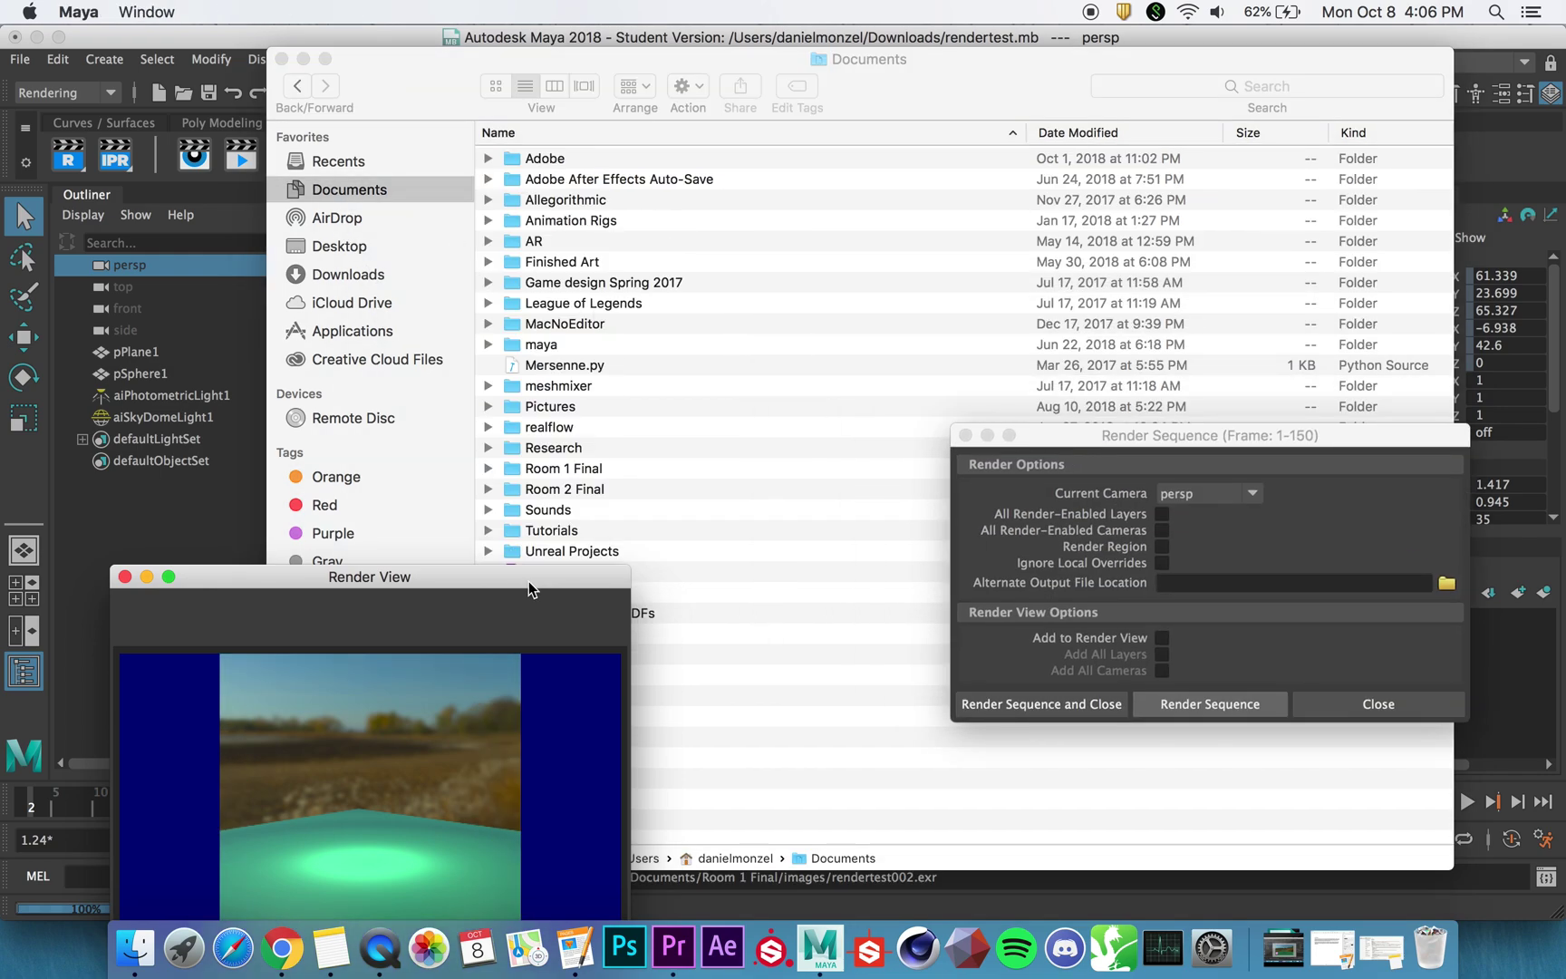
left_click(564, 468)
double_click(564, 469)
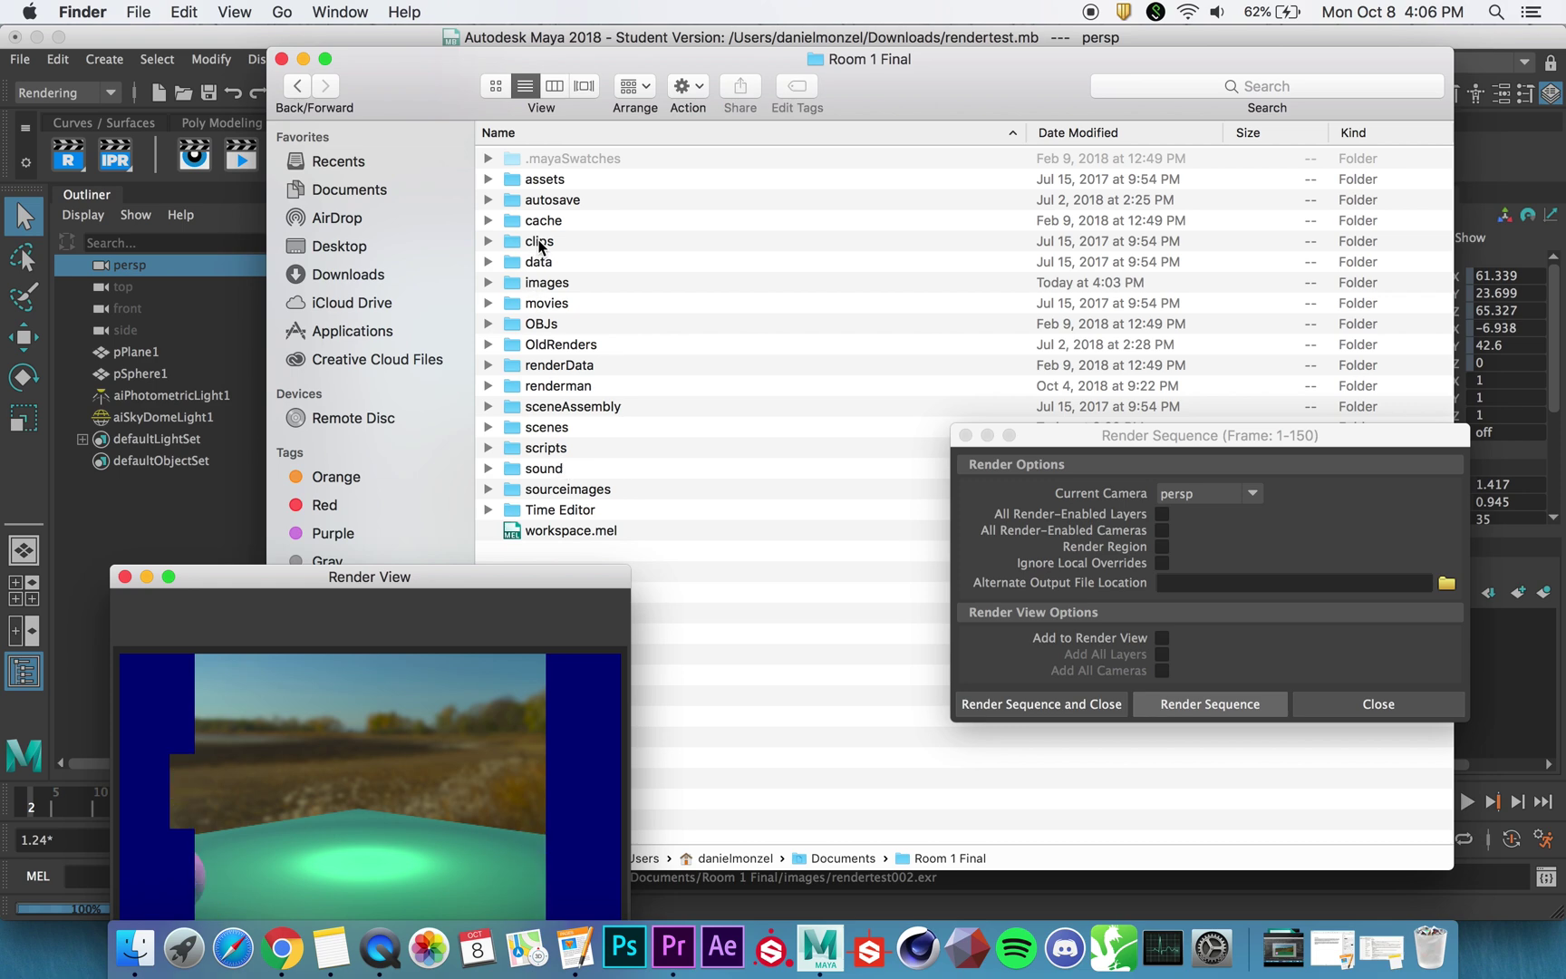
left_click(546, 282)
double_click(546, 283)
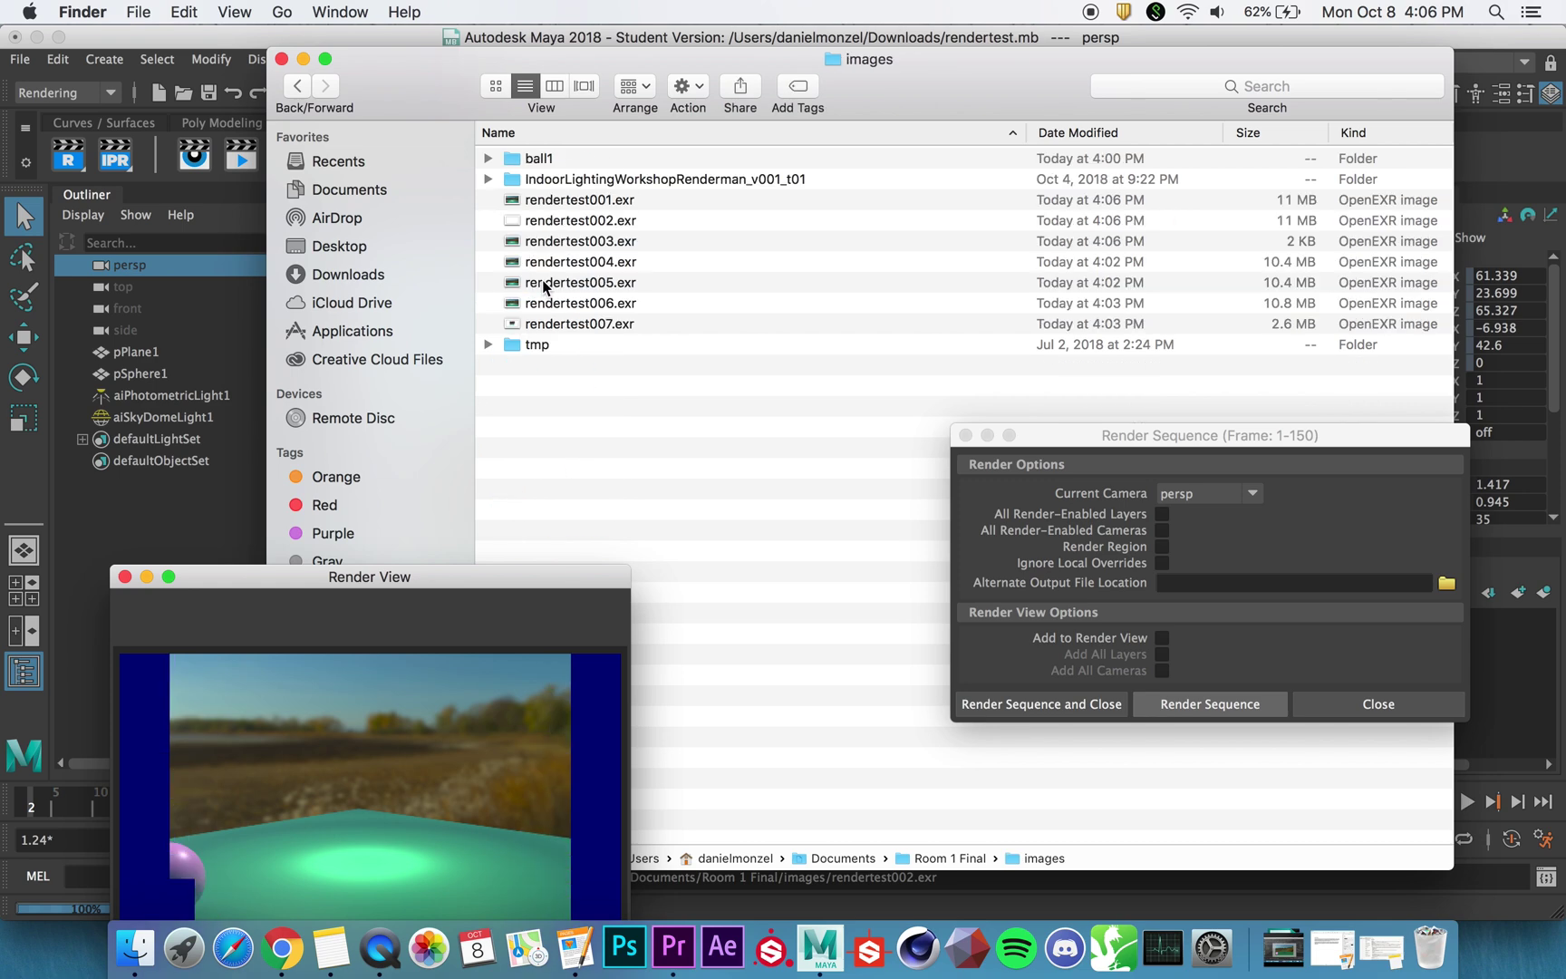
Check the rendered rendertest exr files, close the folder window, and place Maya's Render View and Render Sequence windows side by side
left_click(569, 202)
key("Down")
key("Down")
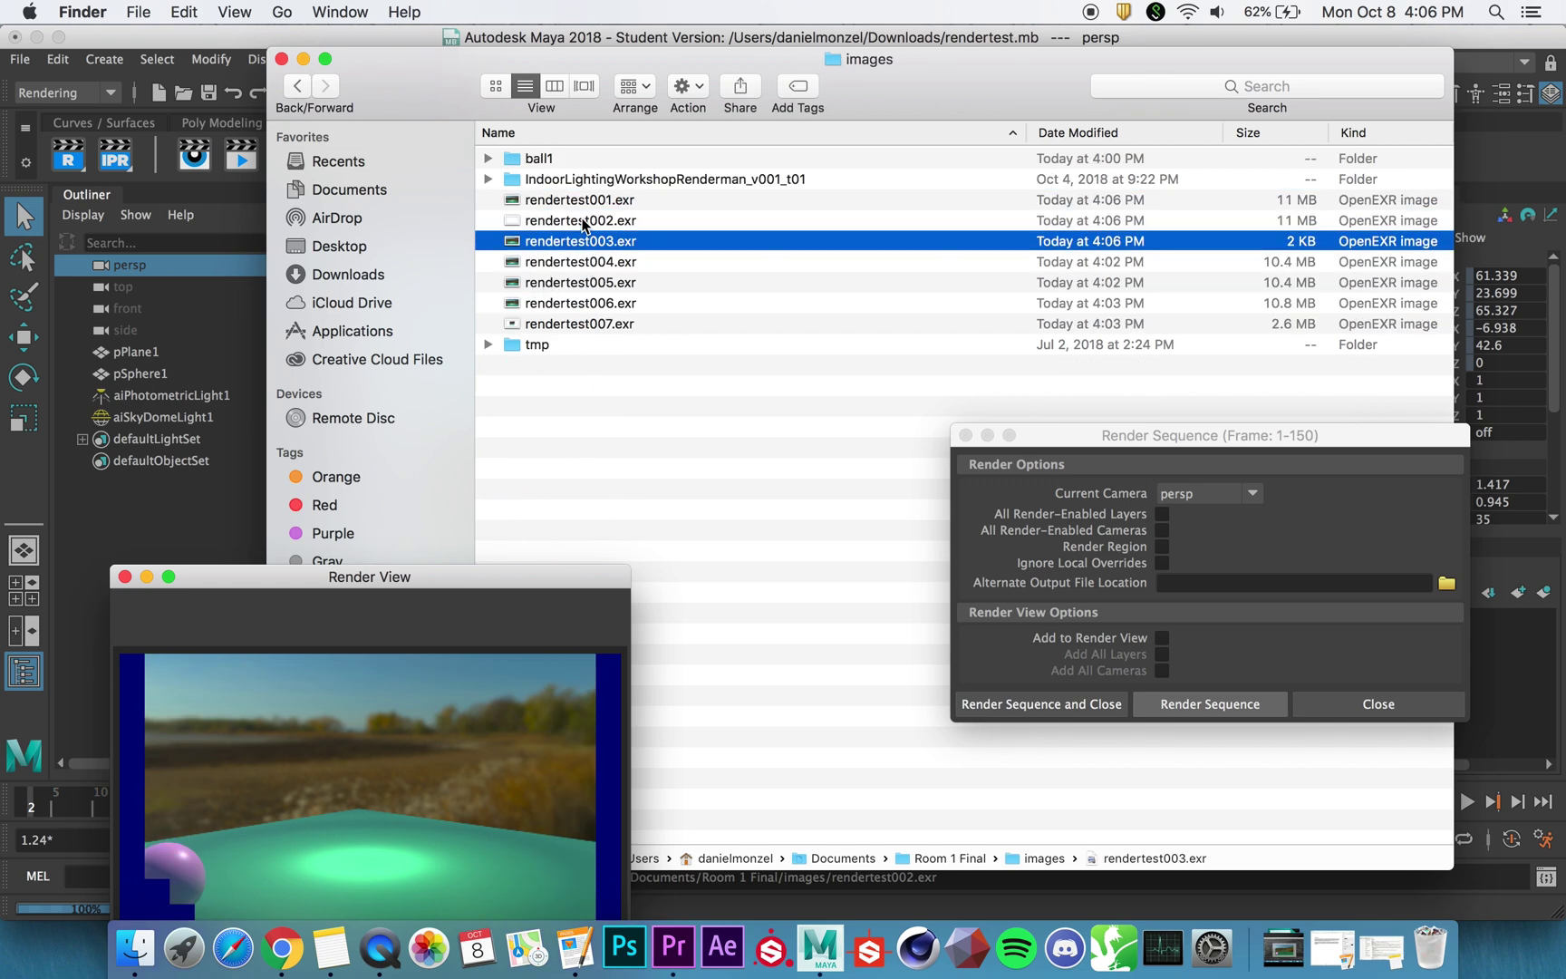
key("Up")
key("Up")
left_click(281, 59)
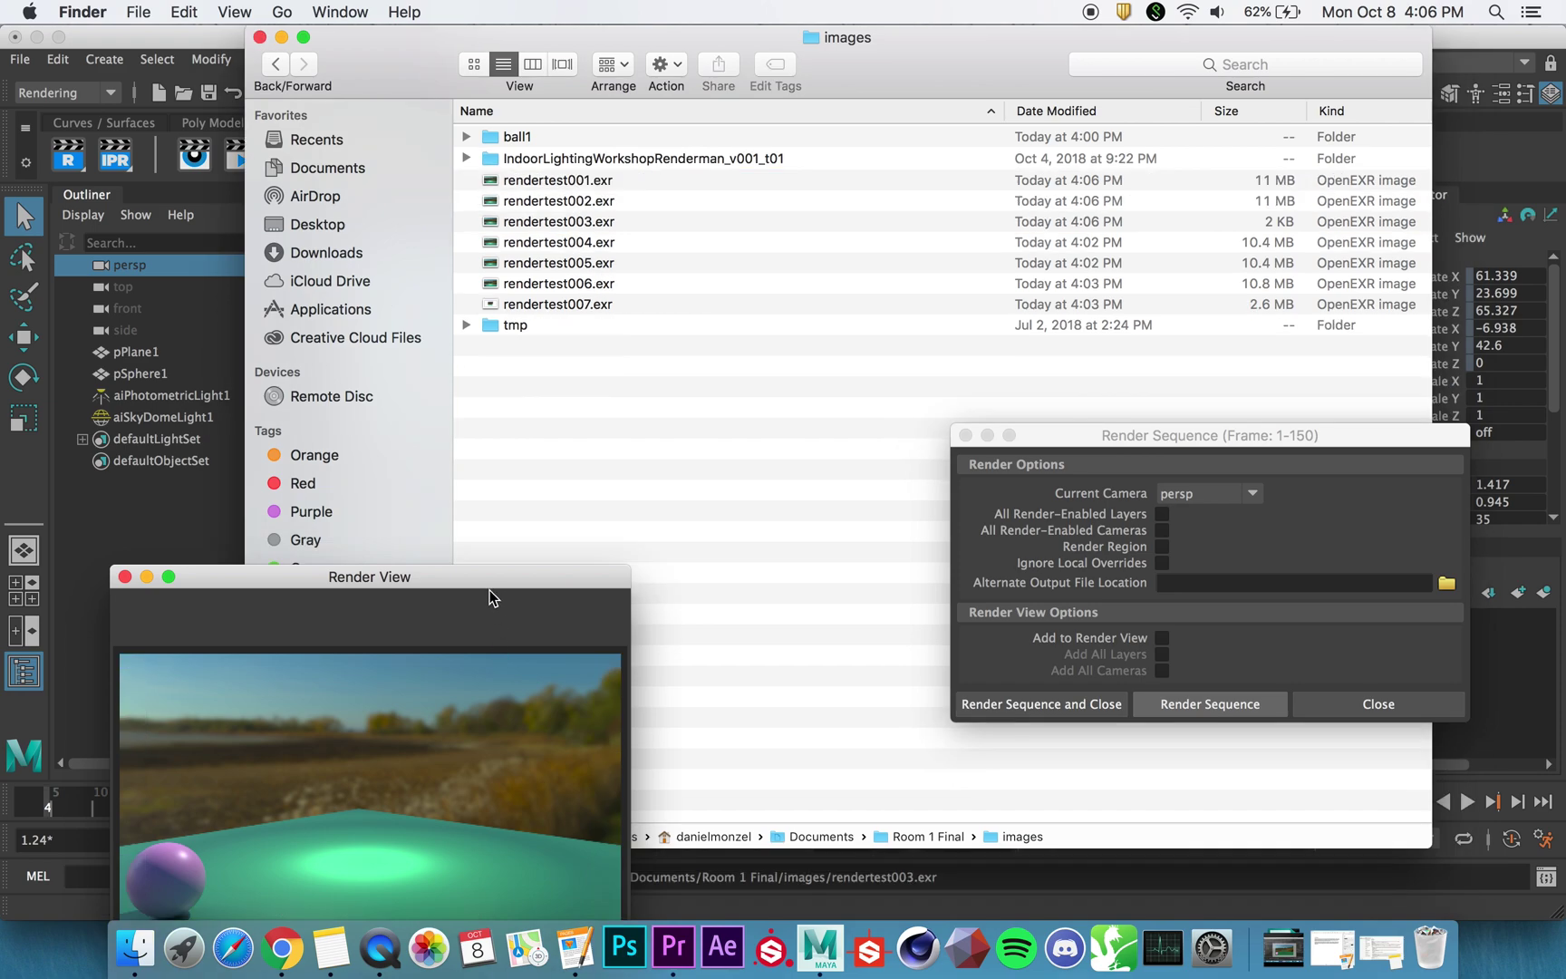
left_click(259, 36)
left_click_drag(430, 583, 551, 285)
left_click_drag(1043, 442, 982, 343)
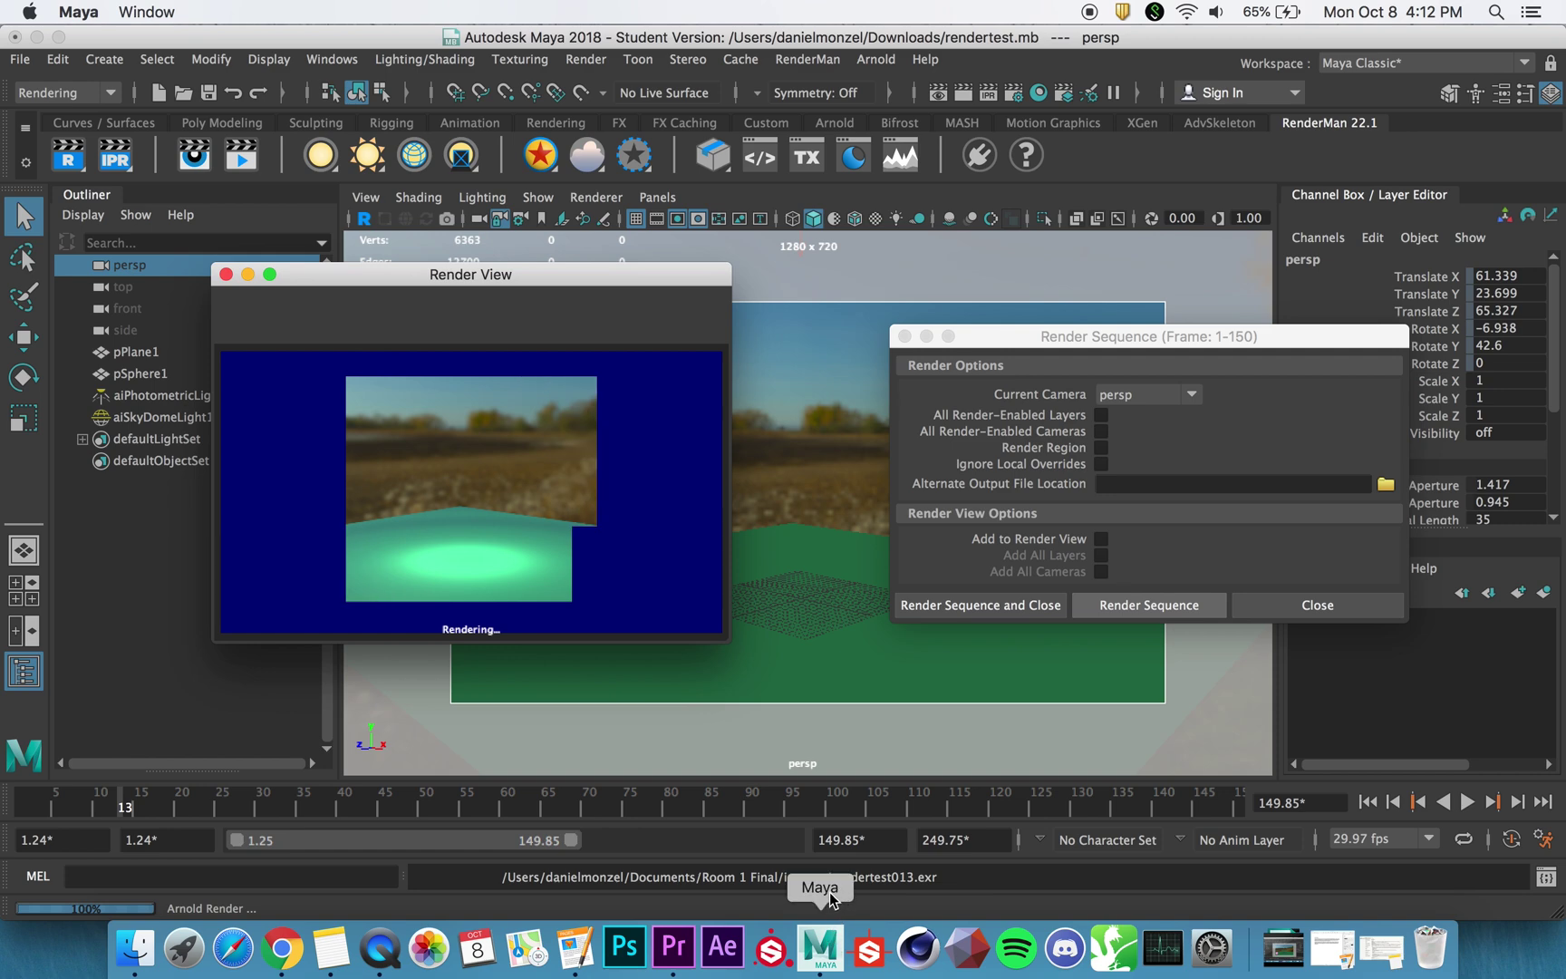
Force quit Maya to stop the sequence render
right_click(814, 942)
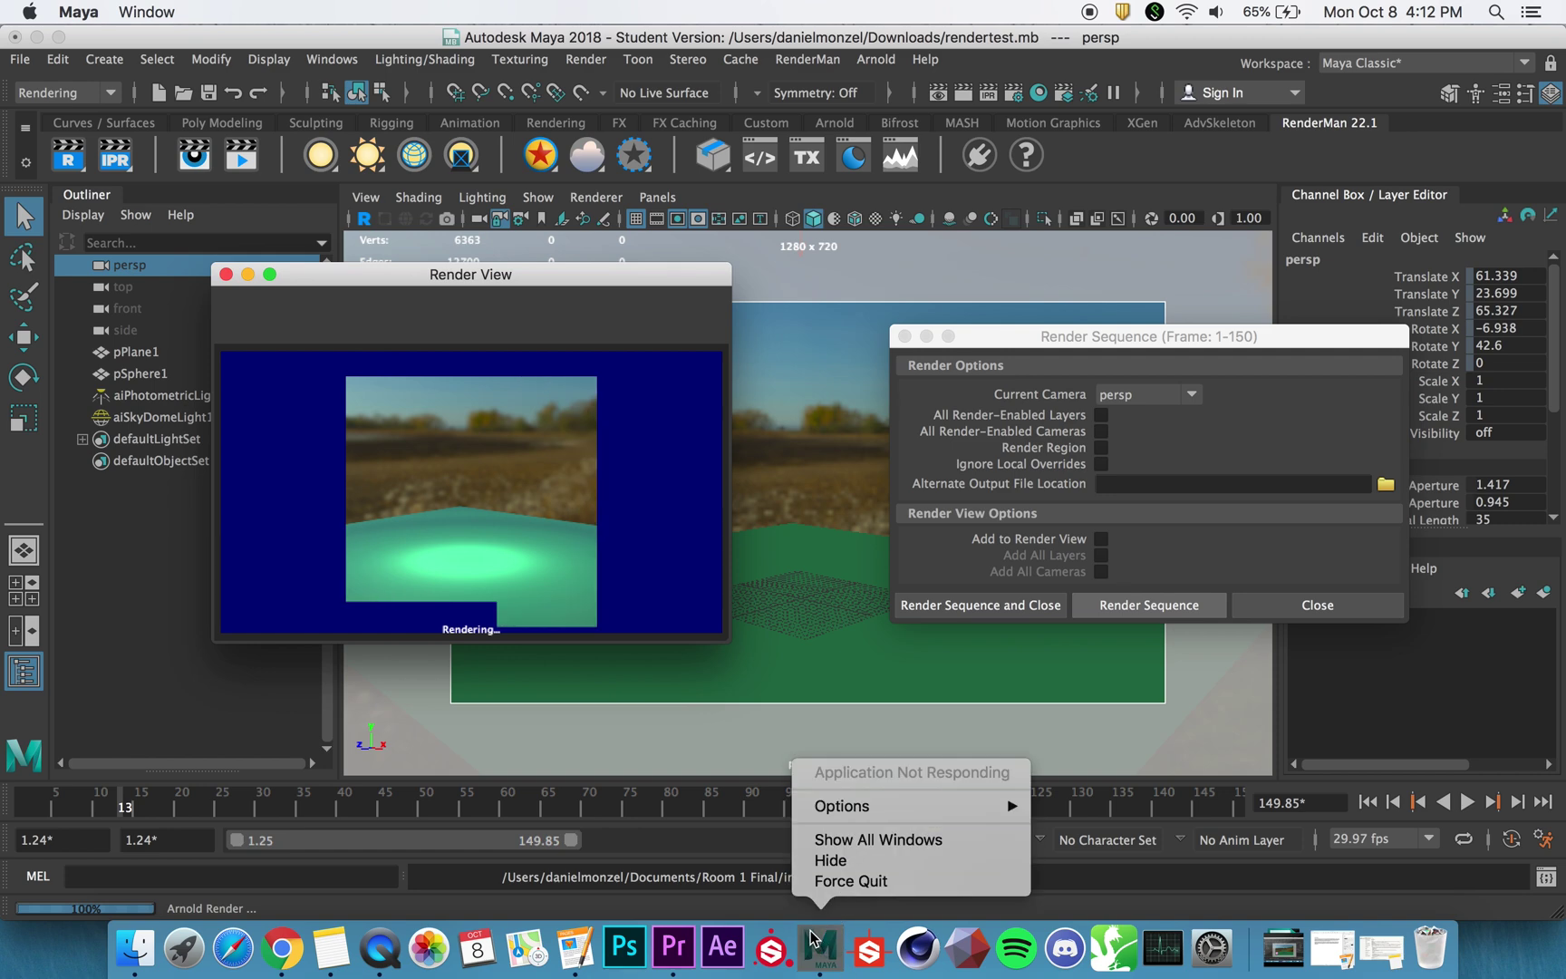
left_click(471, 294)
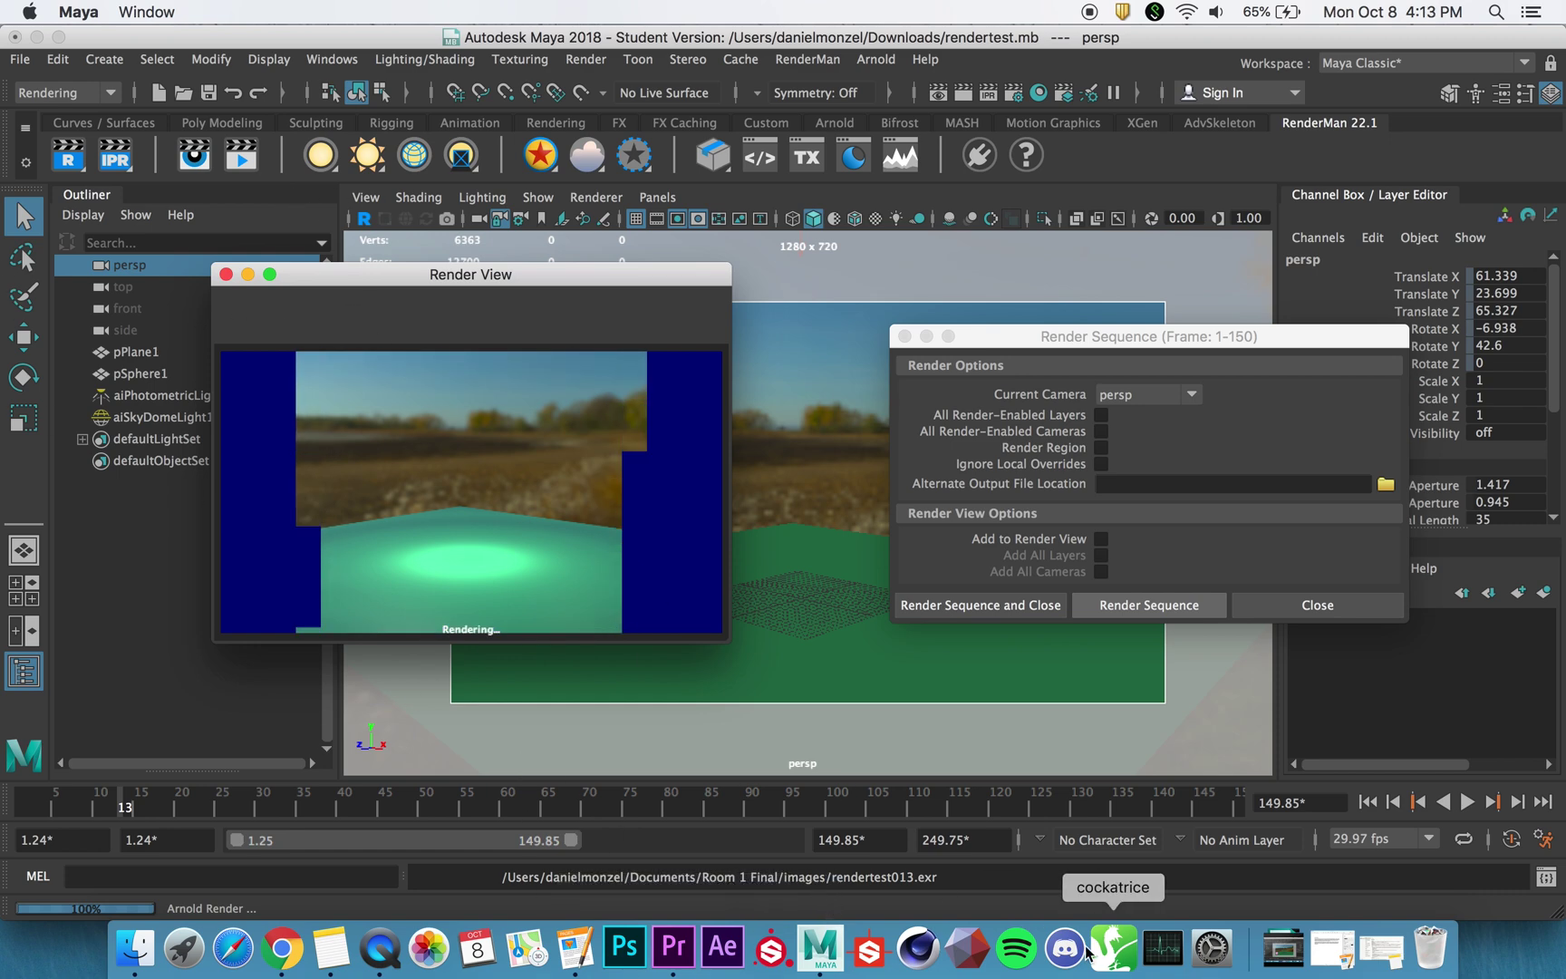
right_click(820, 952)
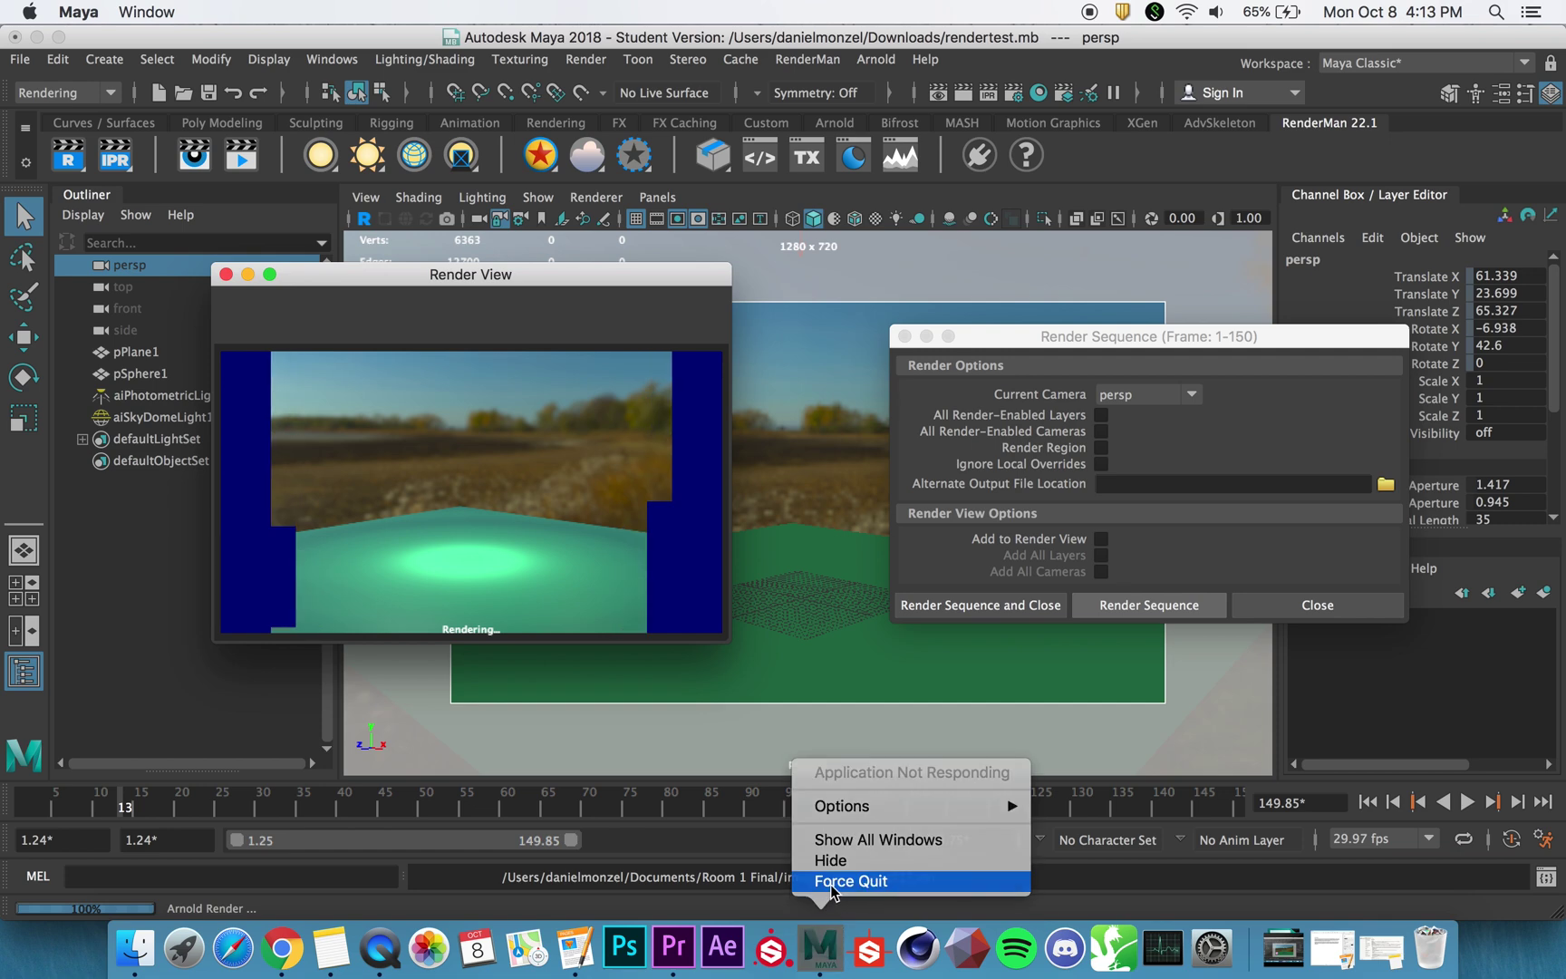
left_click(832, 888)
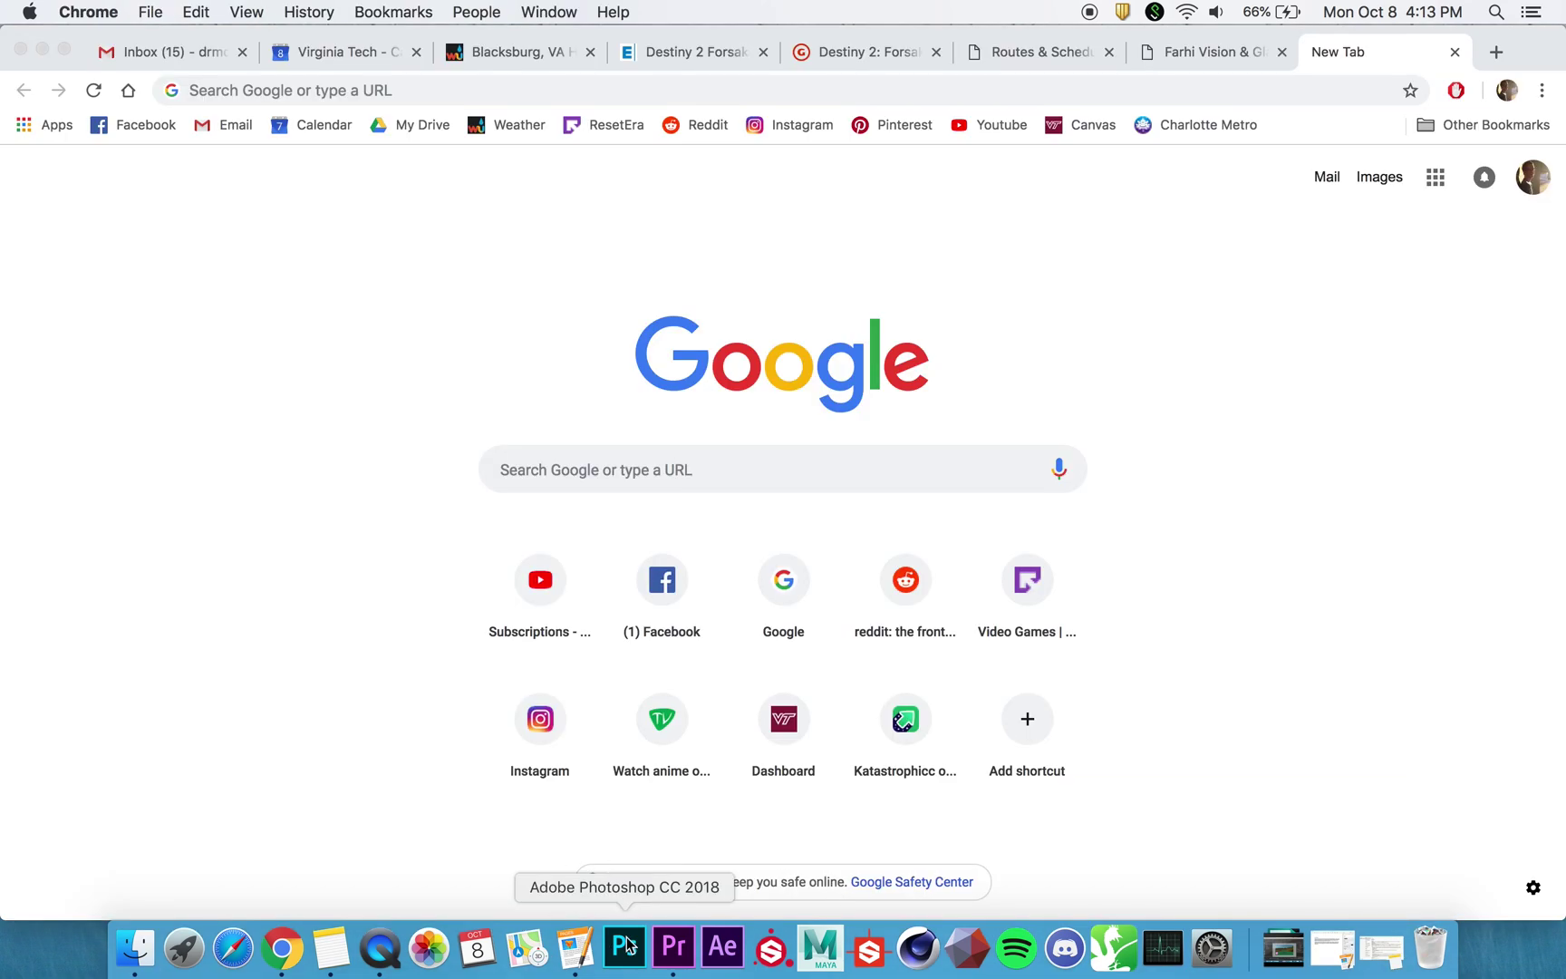
Switch to Premiere Pro, open the recent project testing4, and start importing media into it
left_click(674, 947)
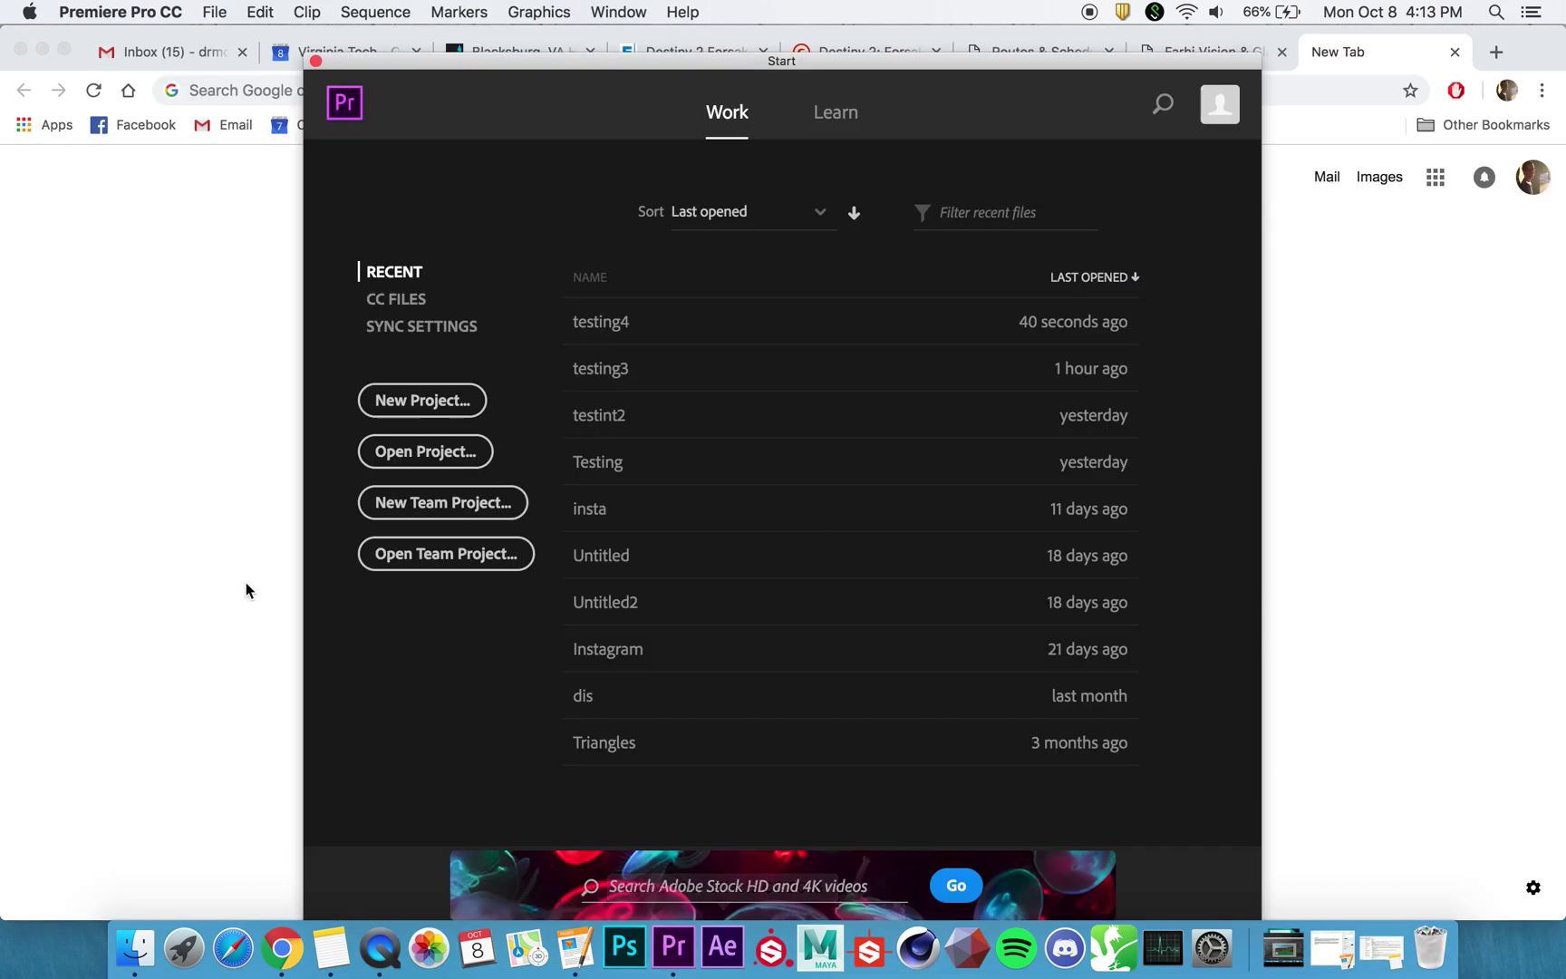
left_click(601, 321)
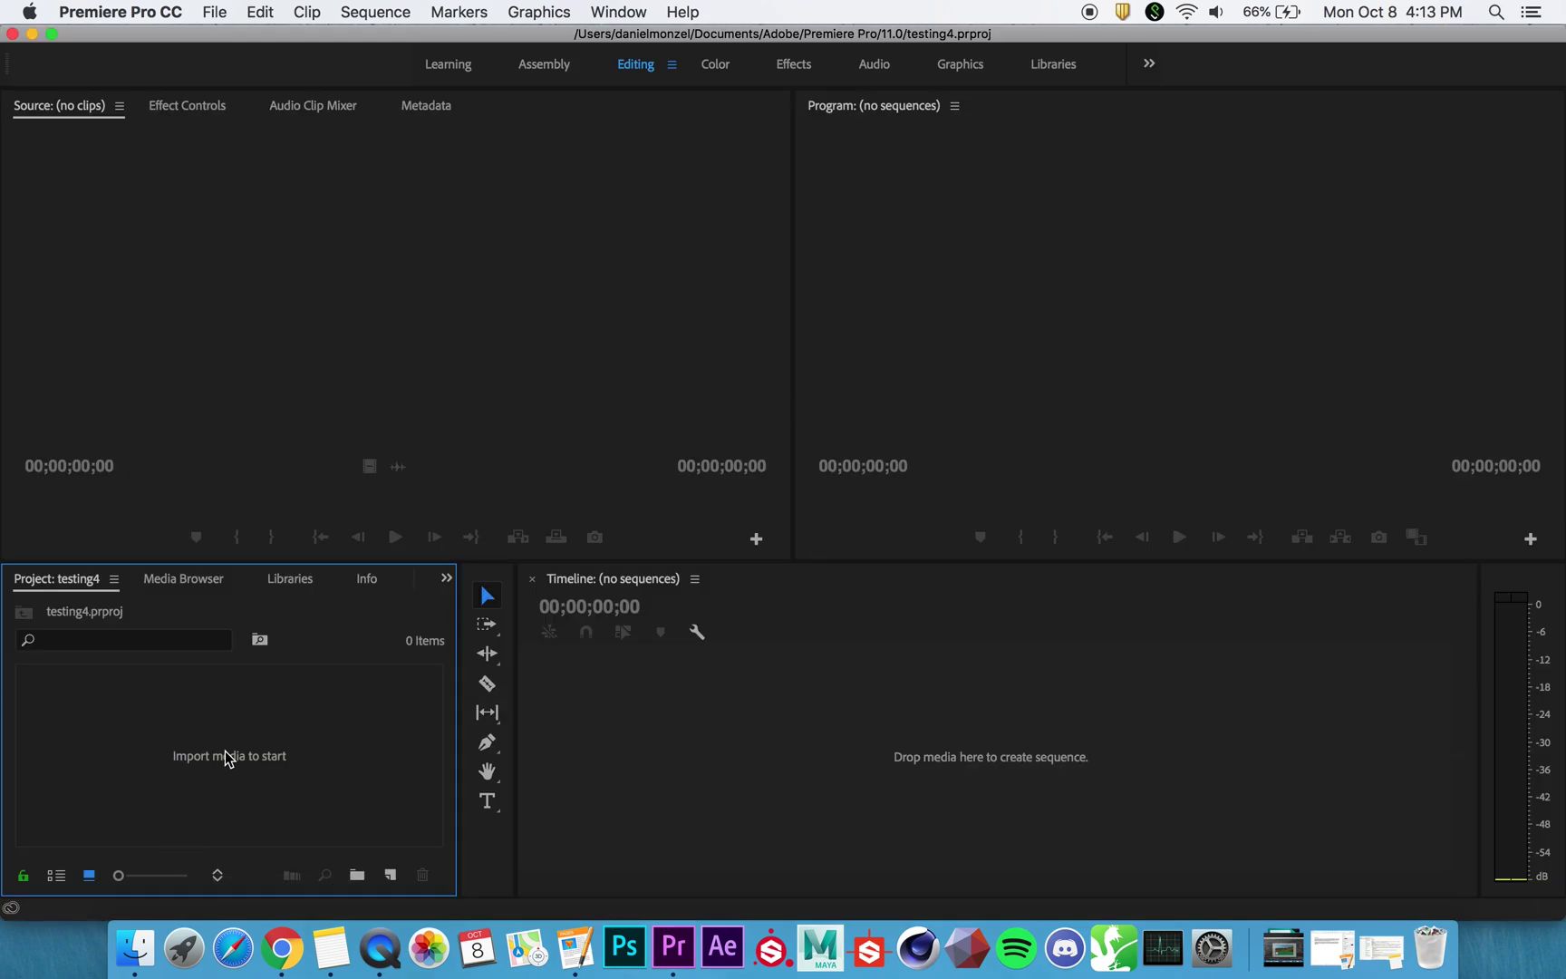
right_click(225, 750)
left_click(214, 745)
right_click(257, 709)
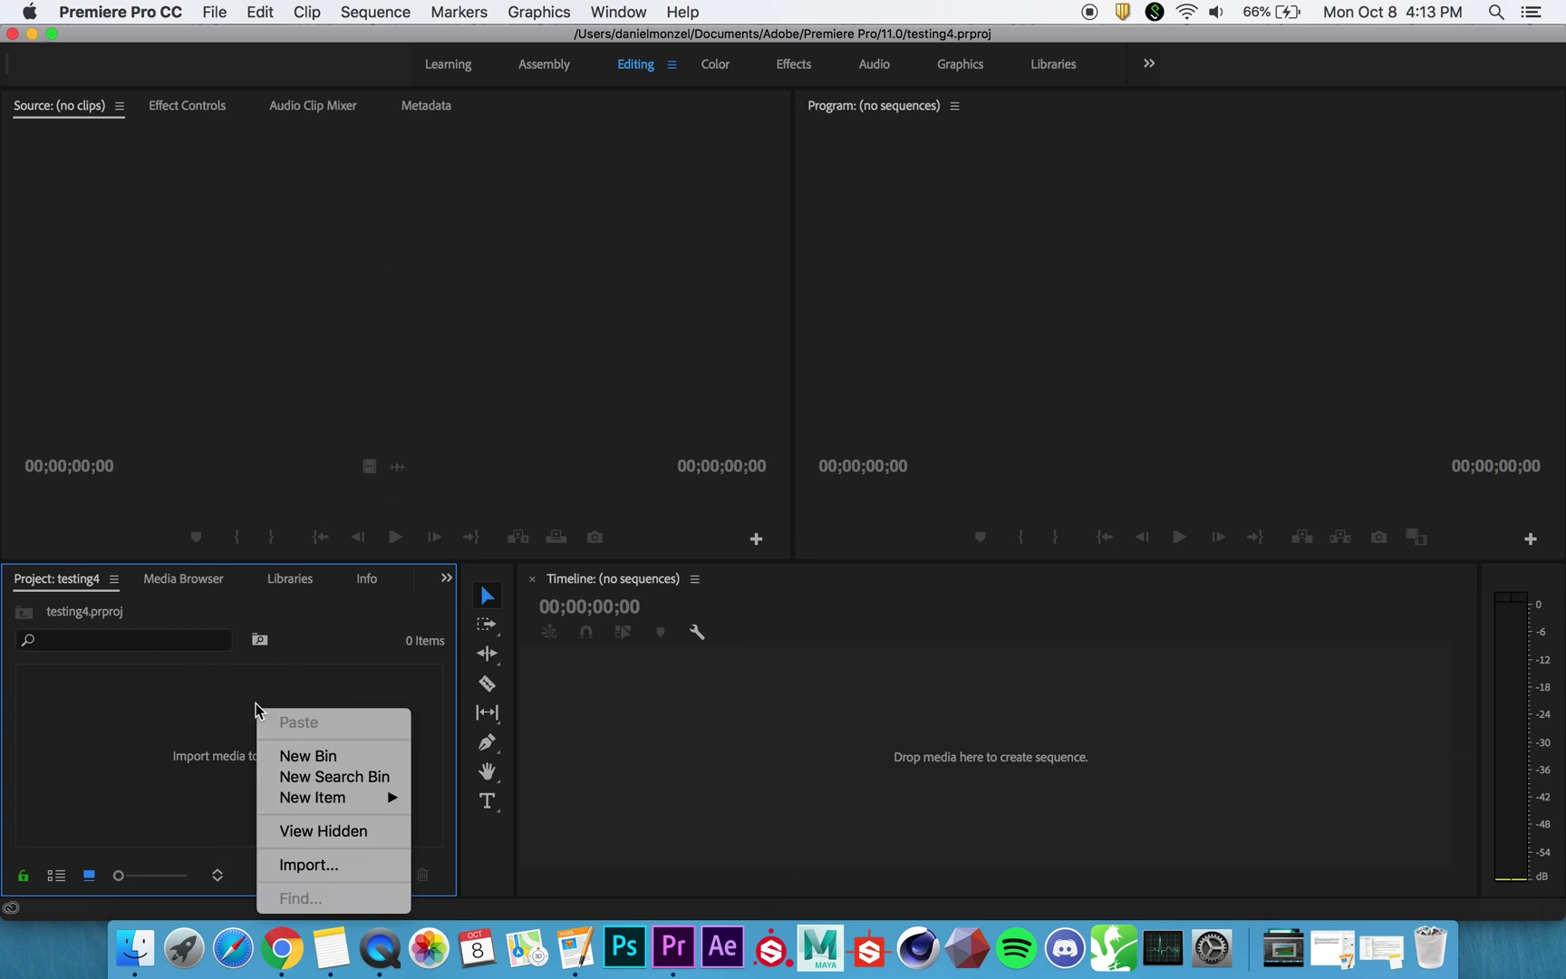
left_click(309, 866)
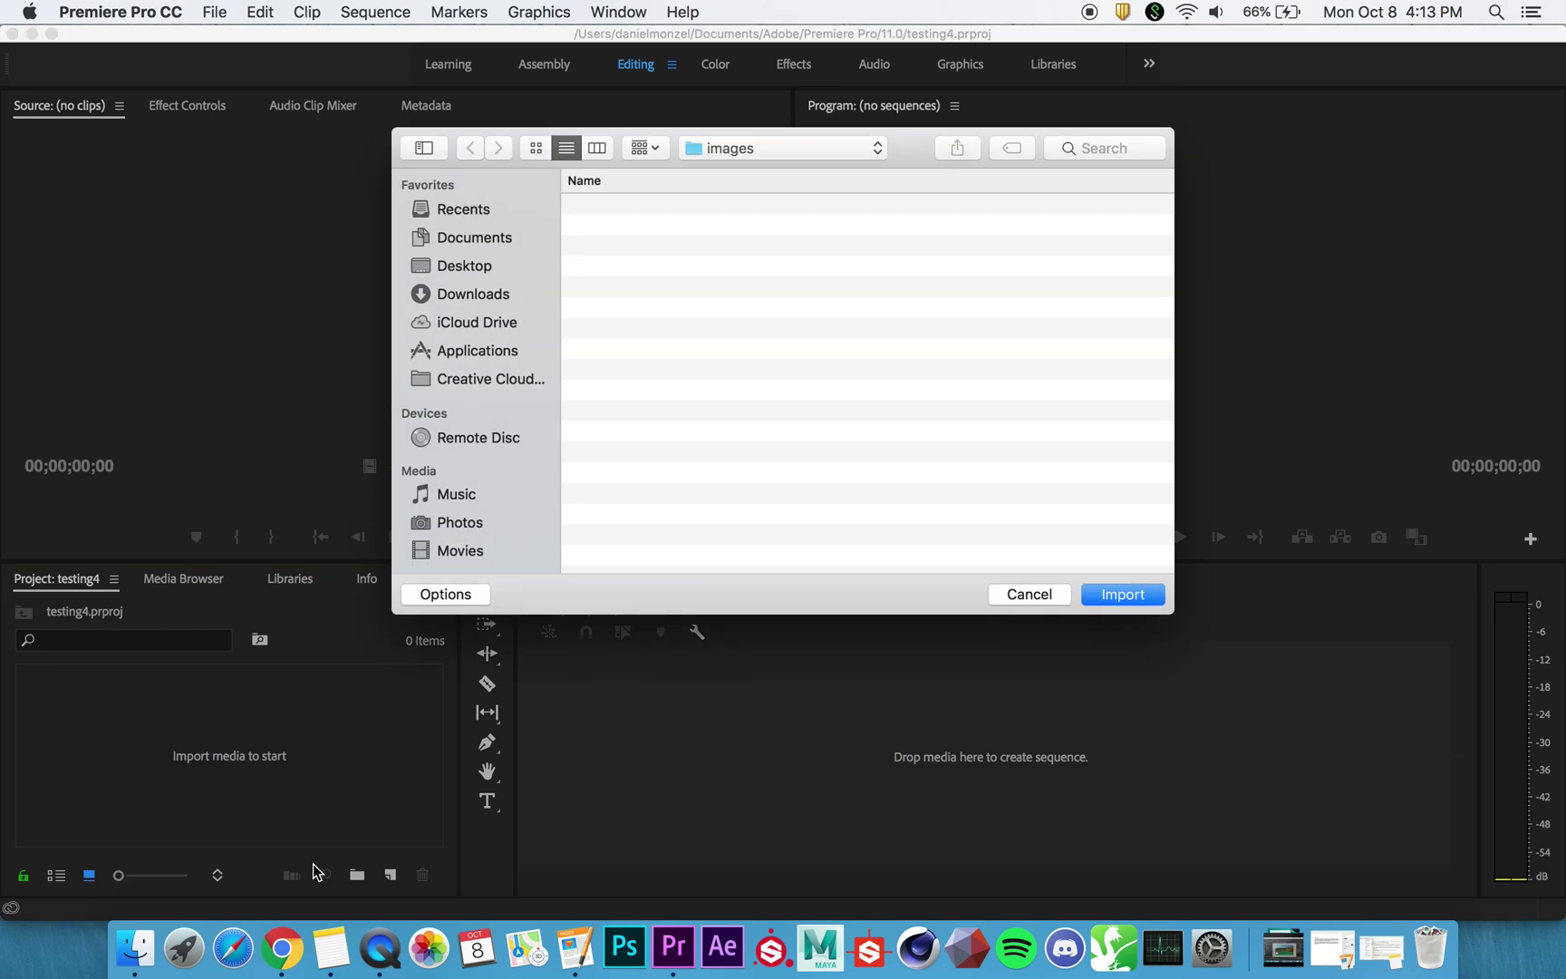
Browse the import dialog to the images folder inside Documents > Room 1 Final
left_click(700, 154)
left_click(734, 185)
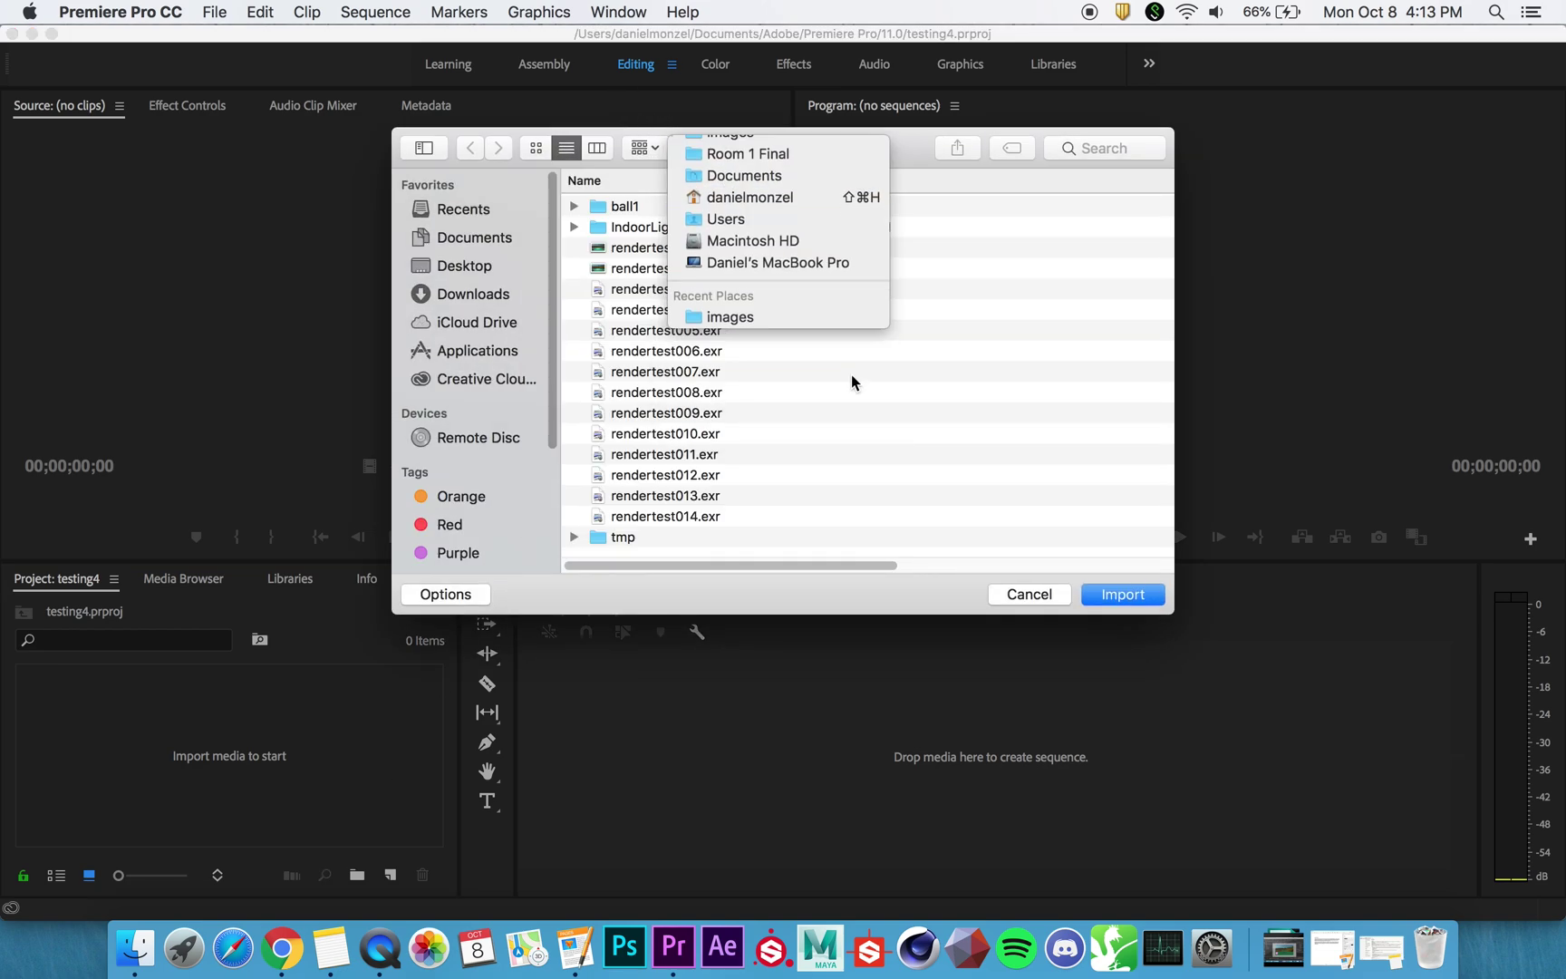
scroll(650, 383, "down", 5)
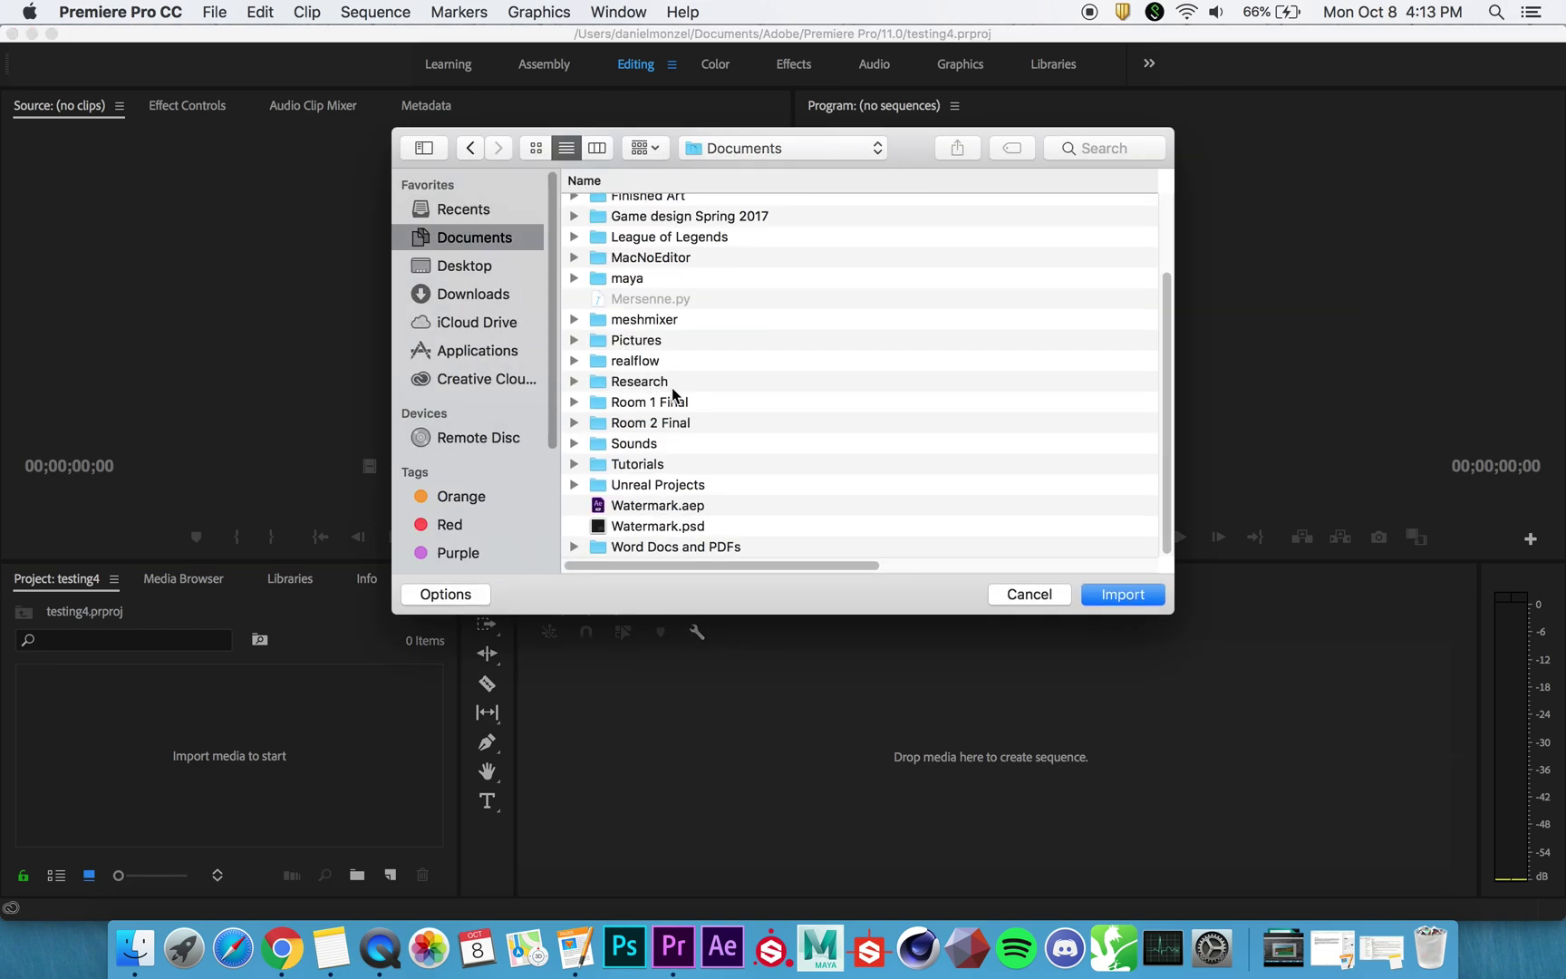
scroll(673, 392, "up", 5)
scroll(673, 392, "down", 5)
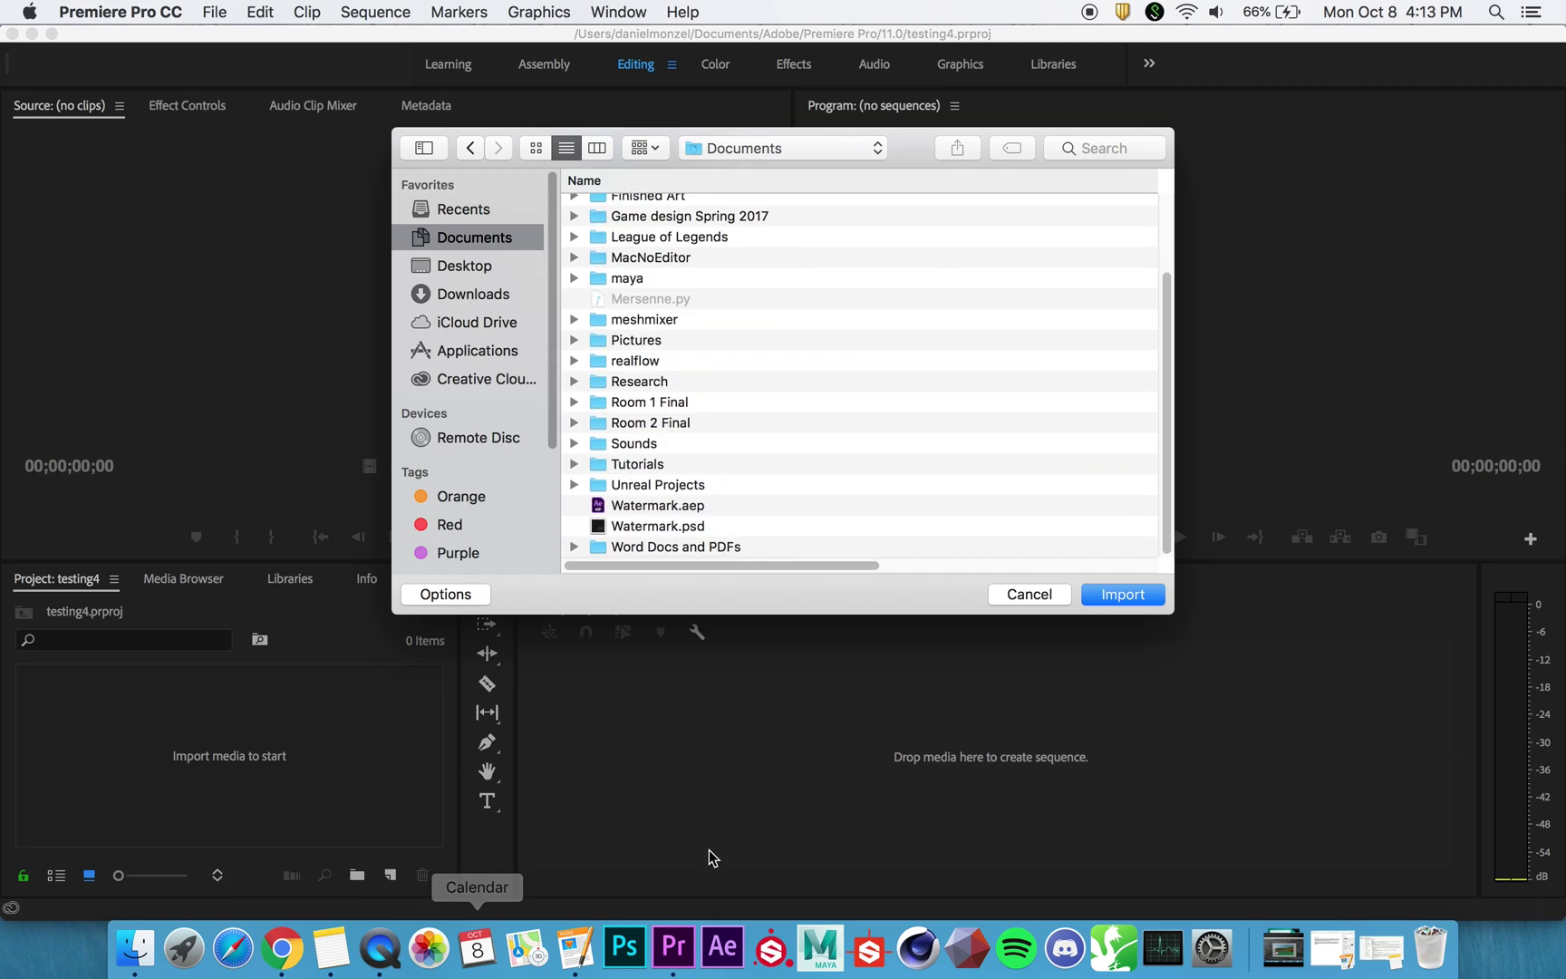
double_click(651, 408)
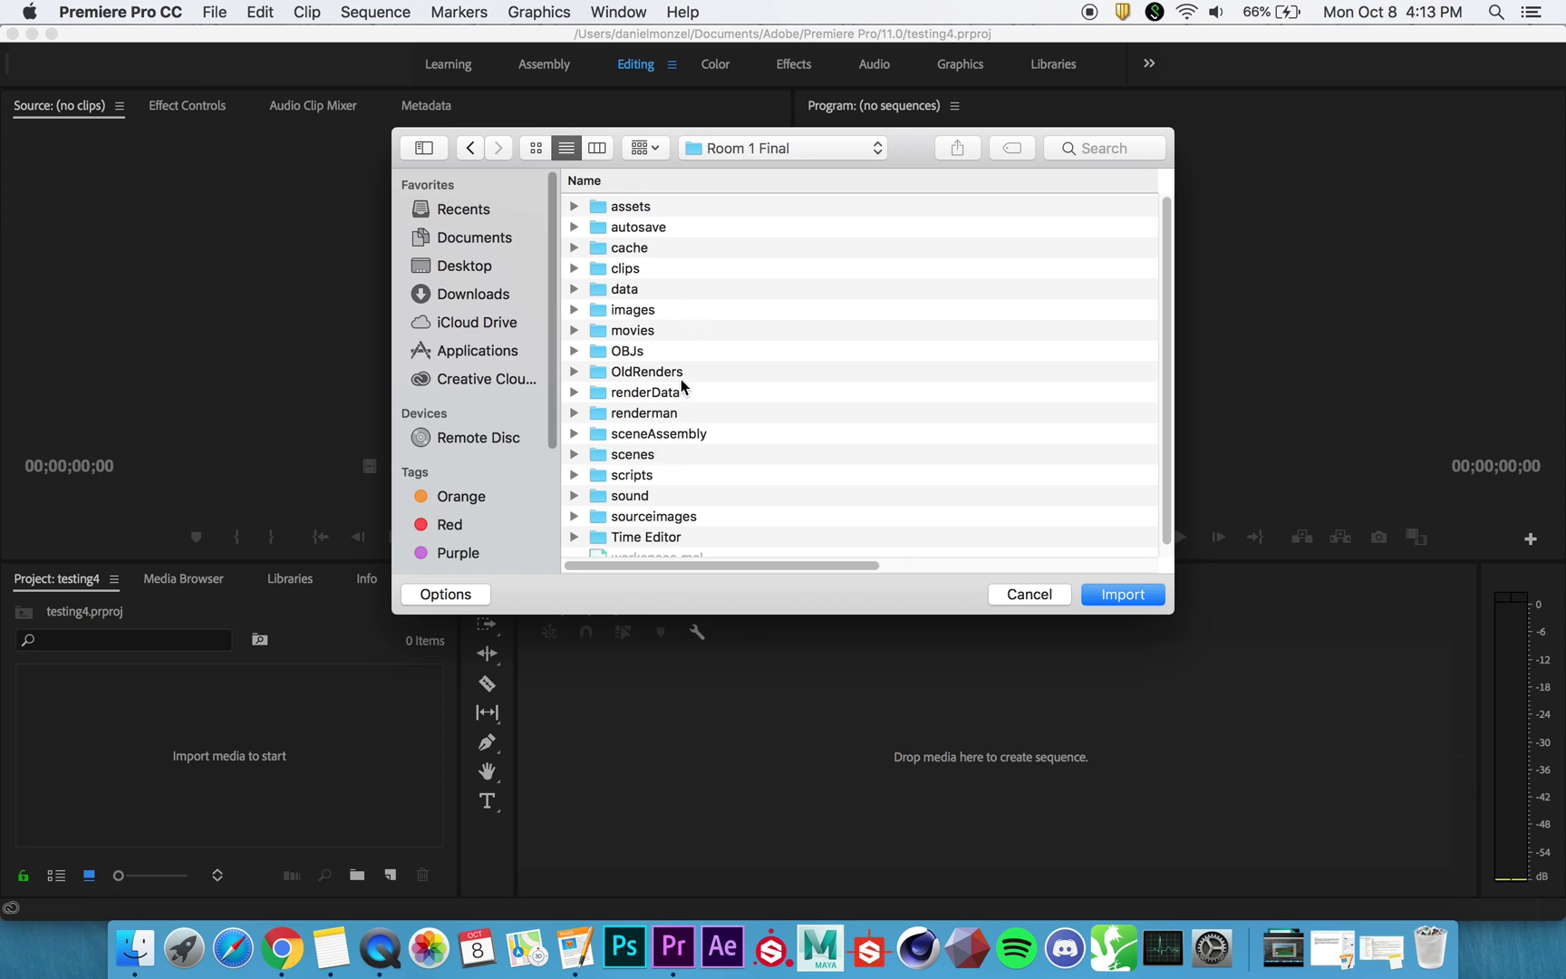
scroll(646, 544, "down", 1)
scroll(633, 373, "up", 1)
double_click(635, 311)
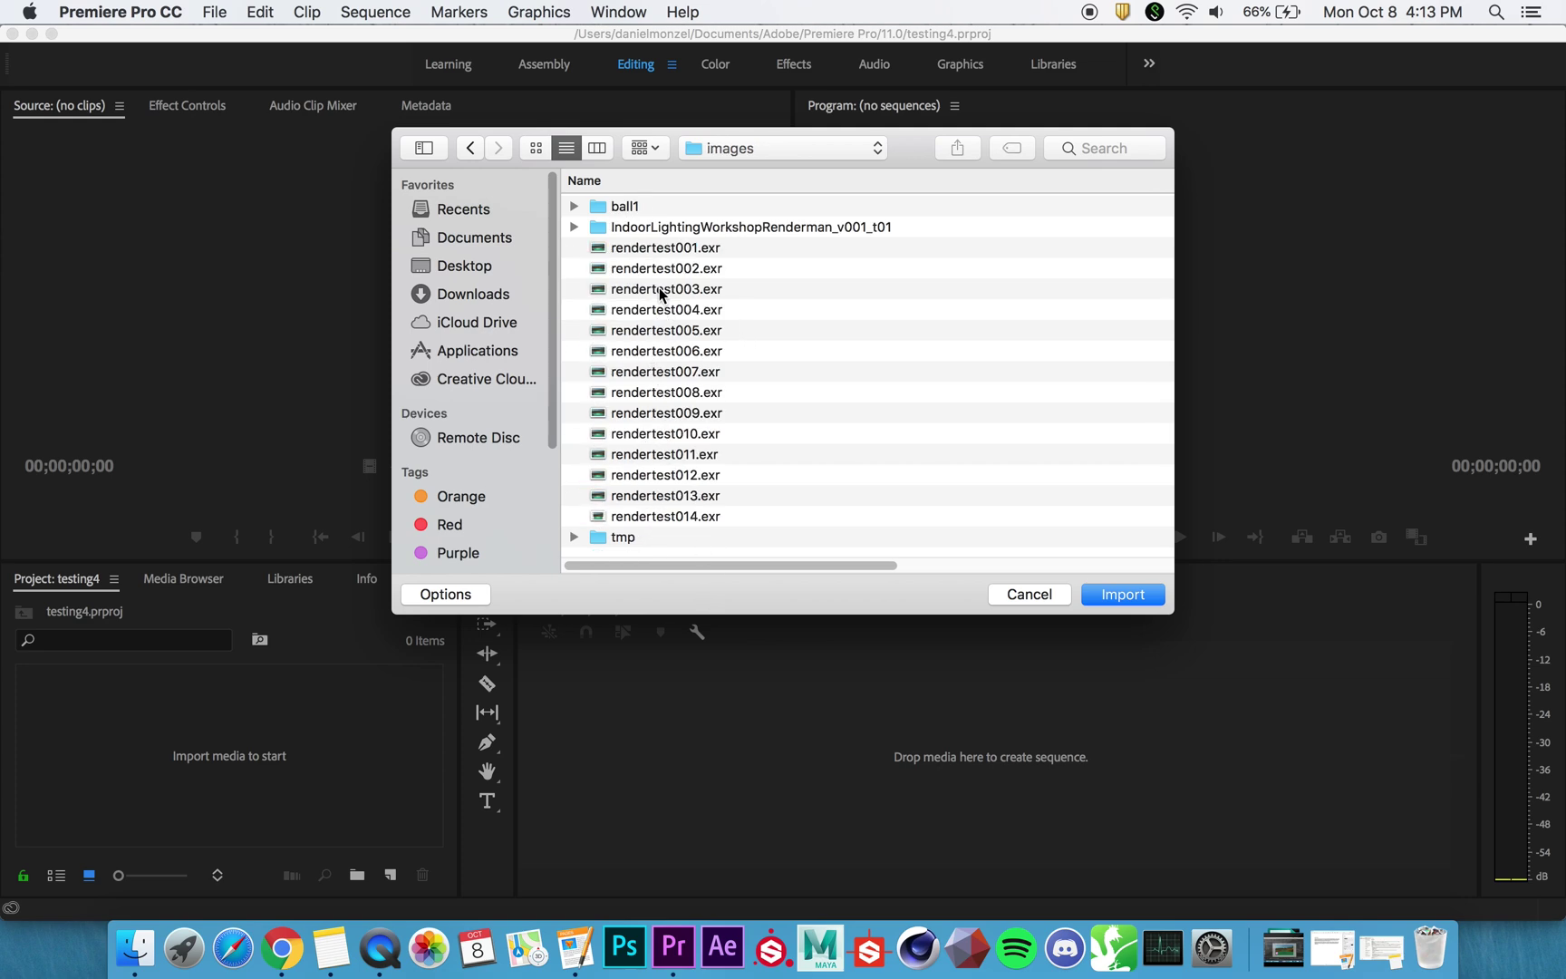
Import rendertest001.exr with the Image Sequence option enabled
left_click(669, 252)
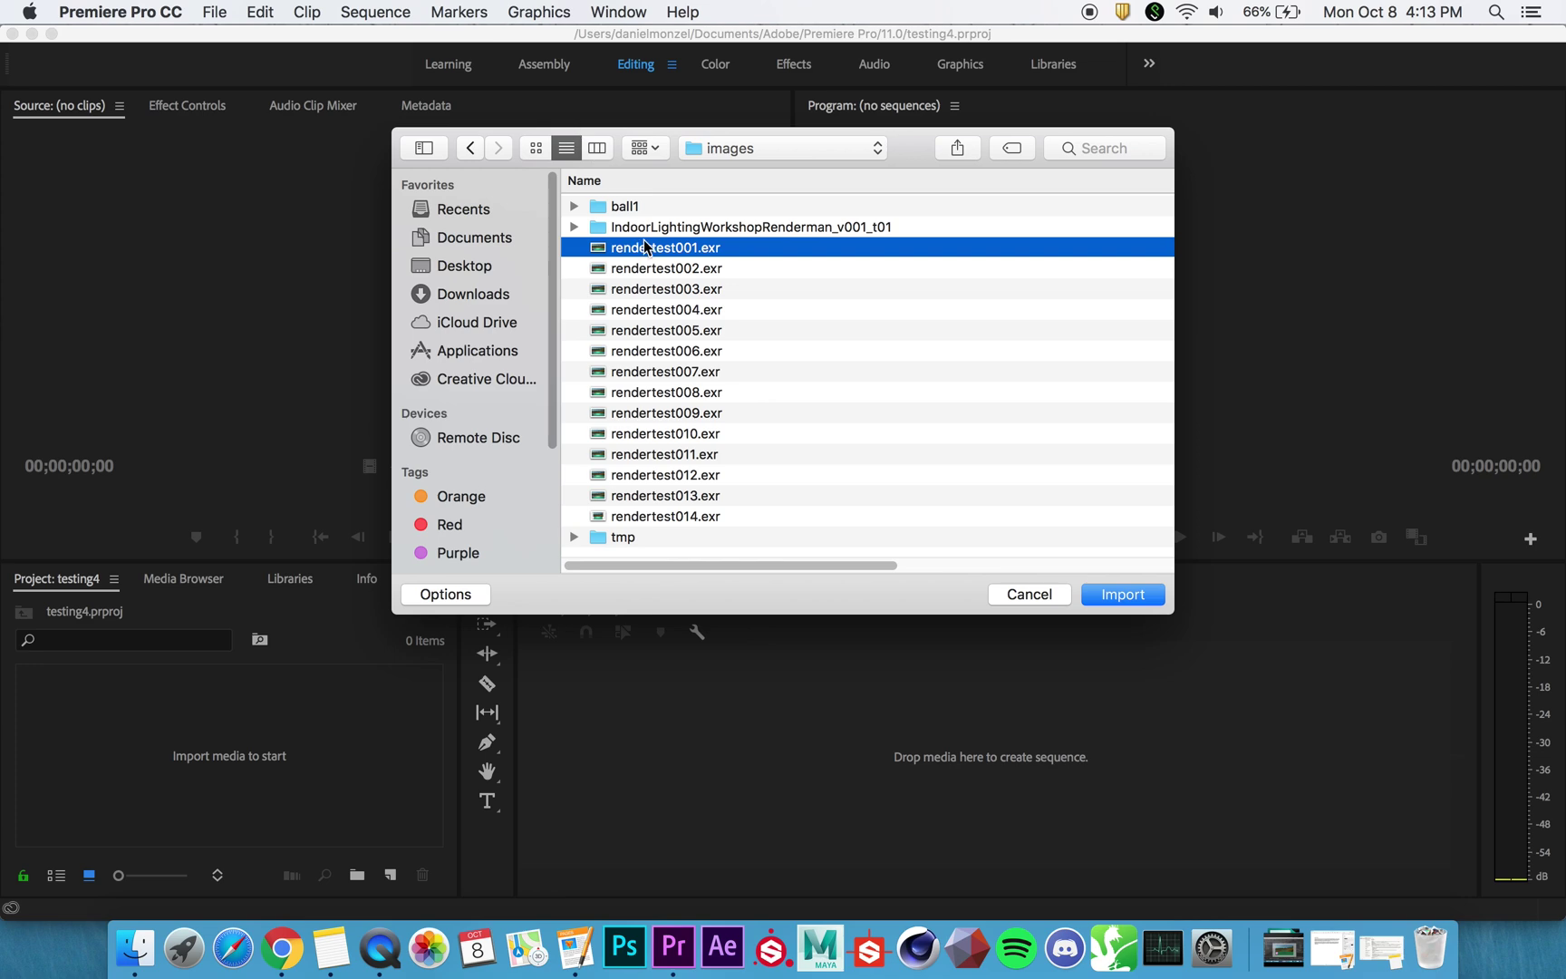
left_click(453, 595)
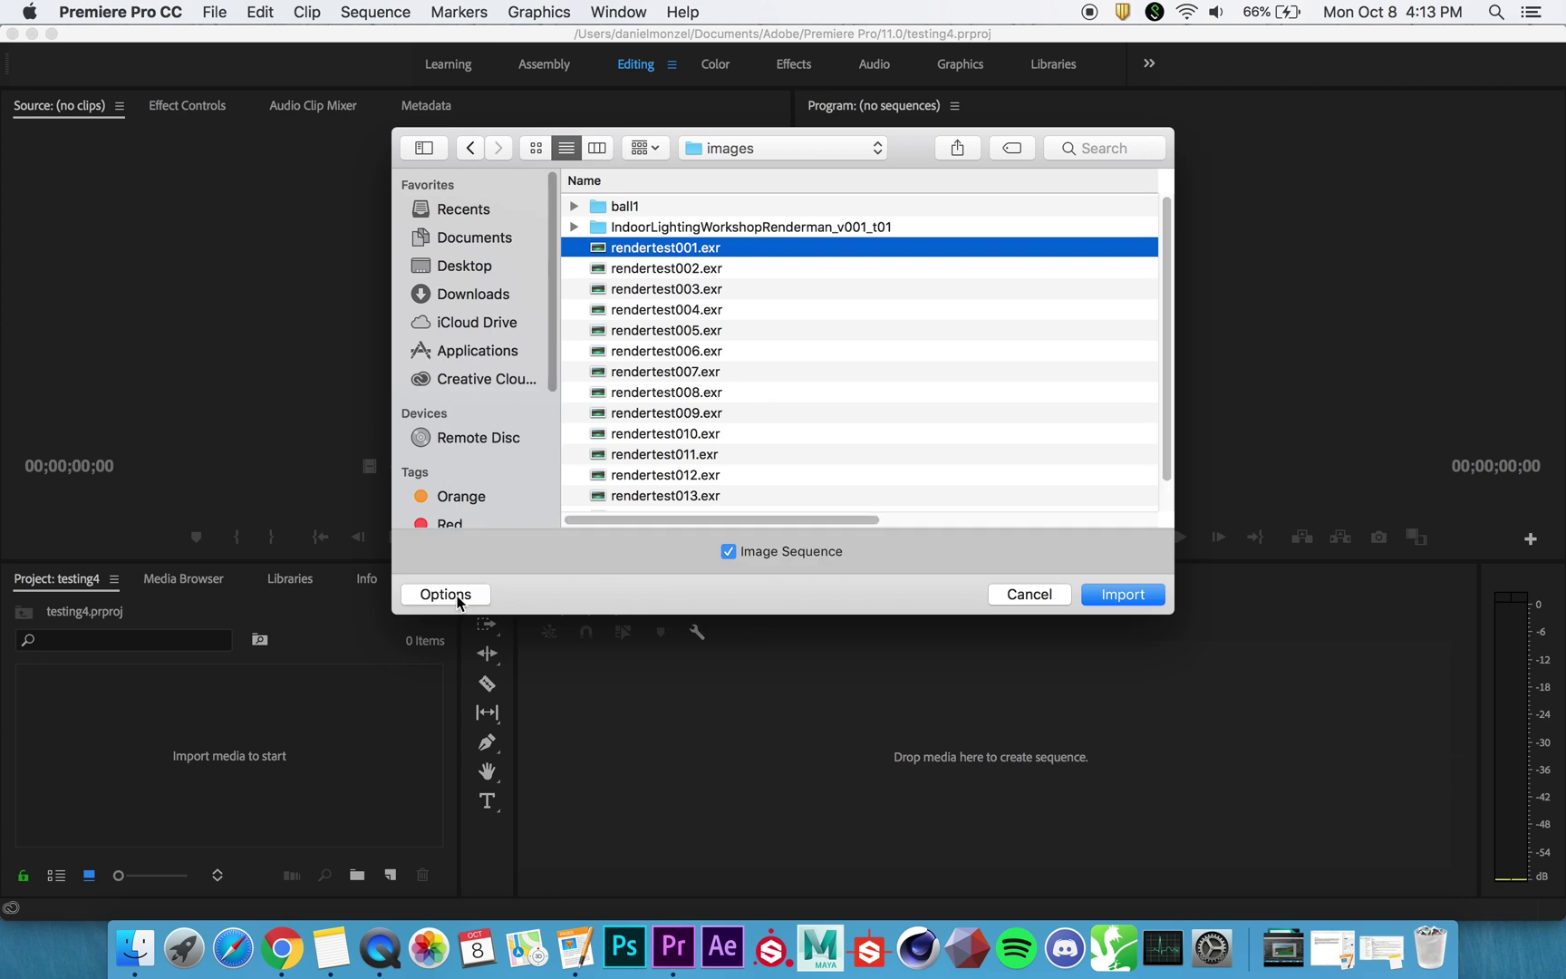
left_click(729, 552)
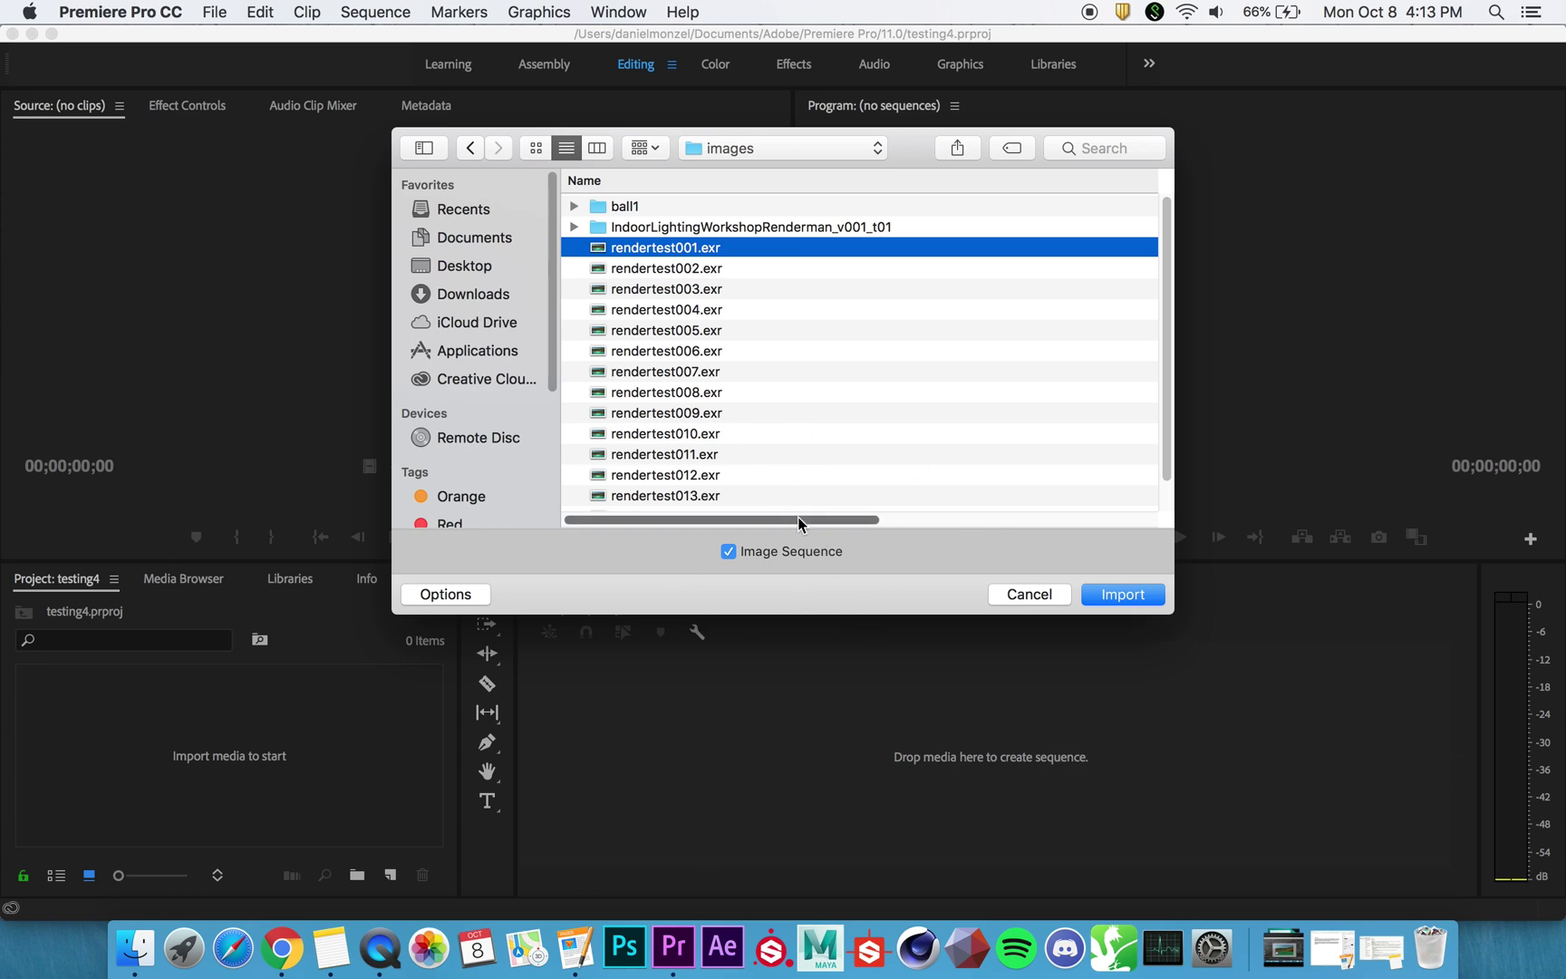
left_click(1121, 593)
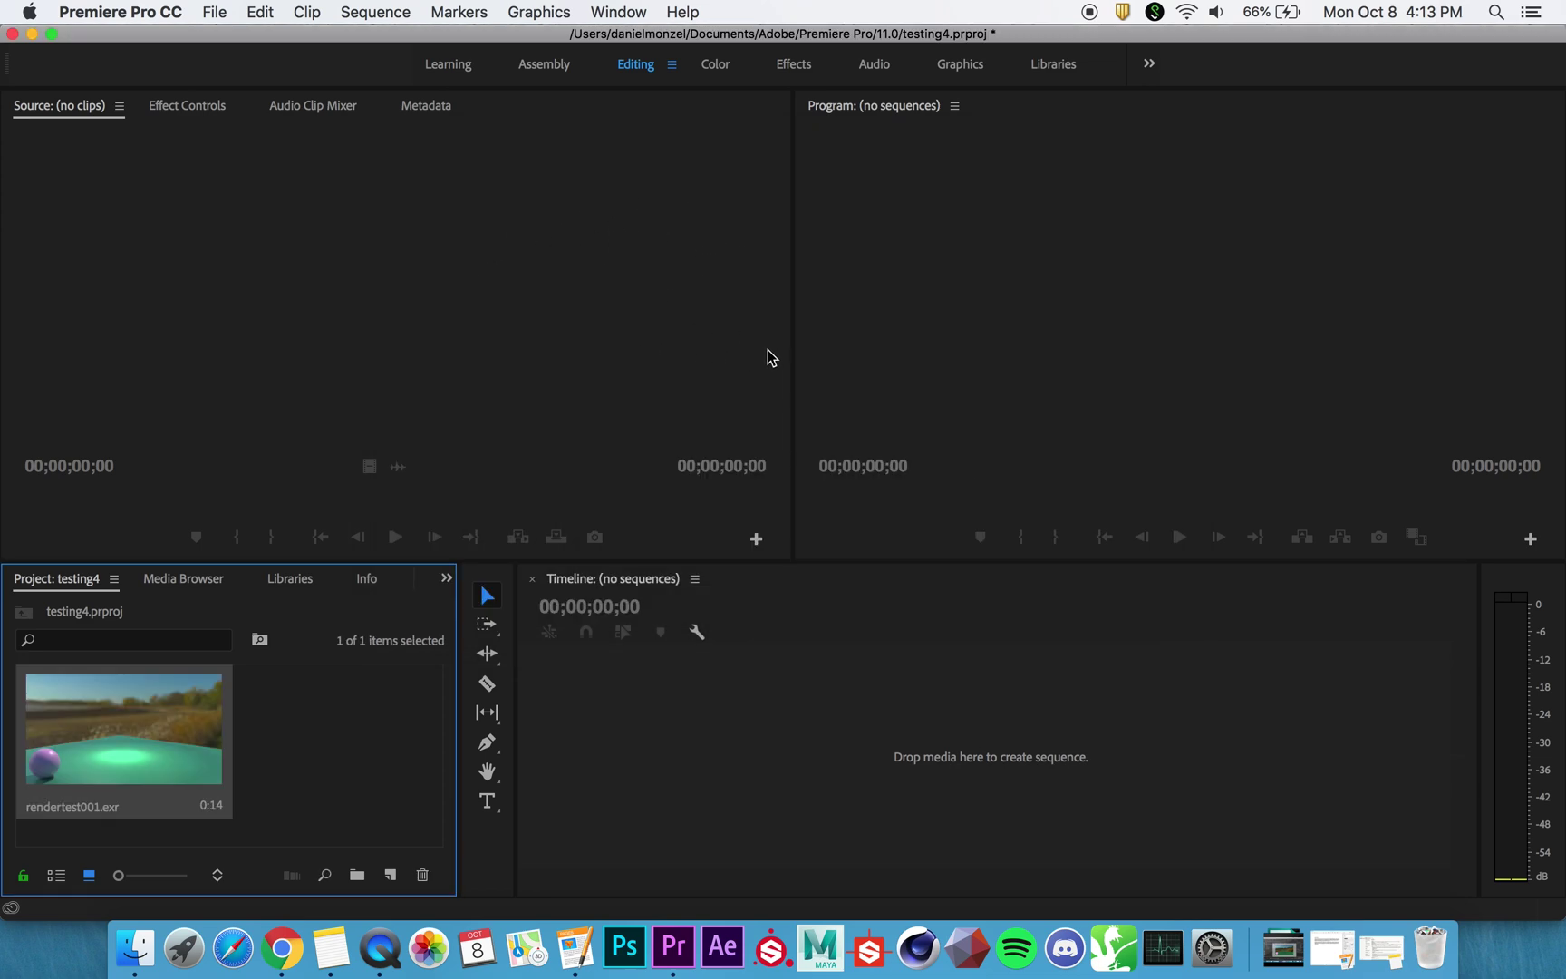
Create a timeline sequence from the rendertest001.exr clip, play it back, and return the playhead to the start
left_click_drag(206, 753, 623, 740)
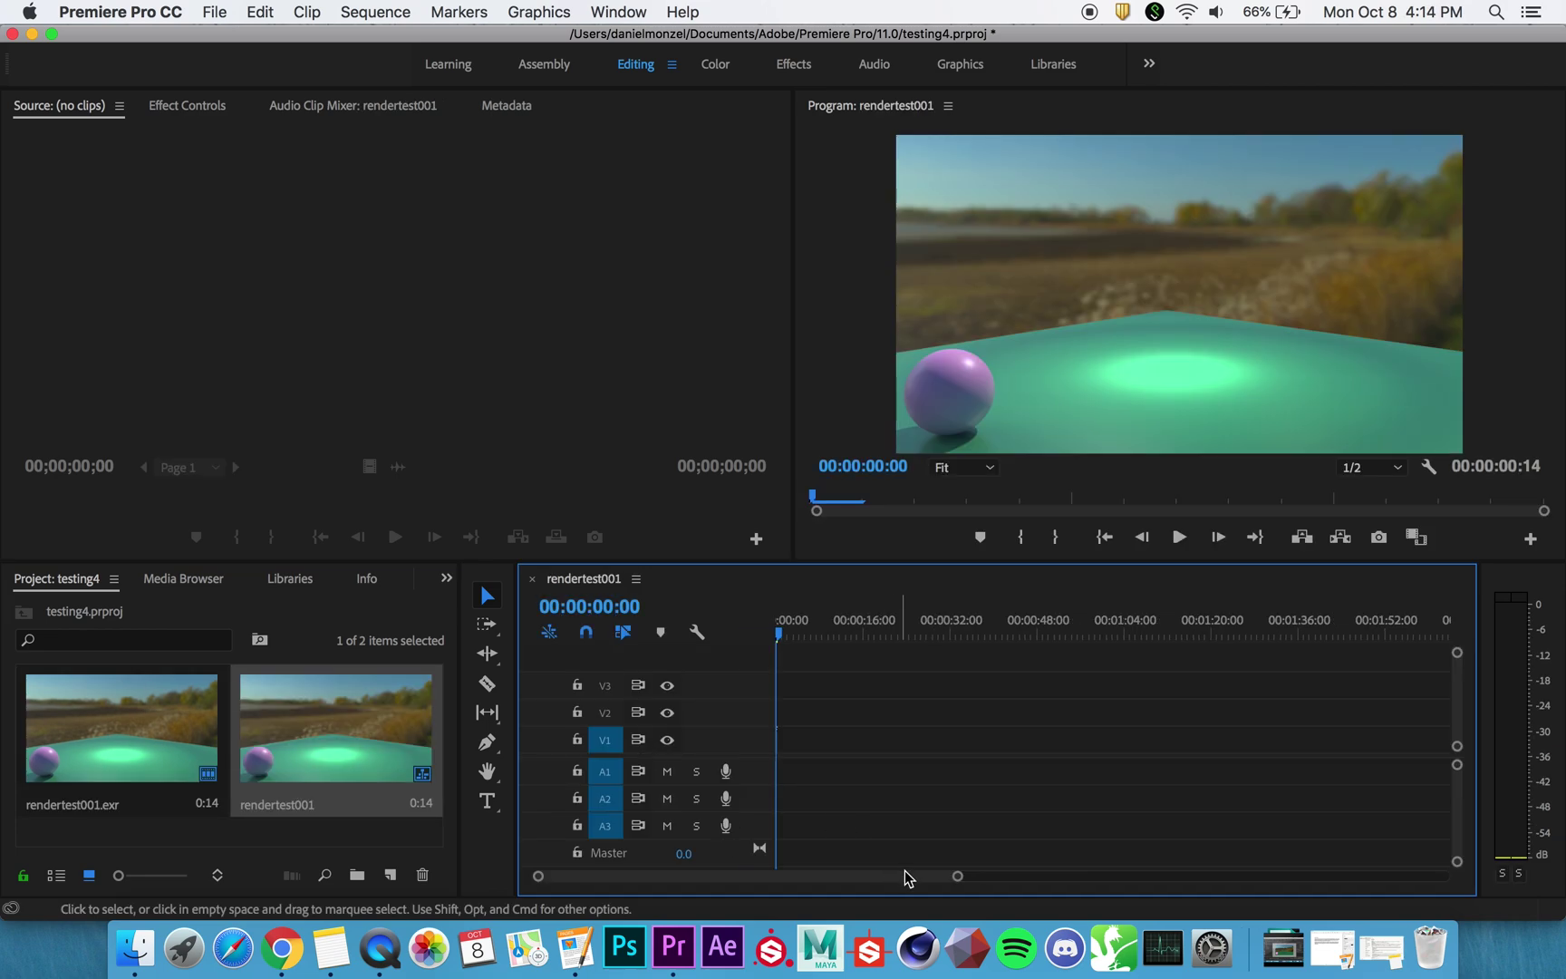
key("minus")
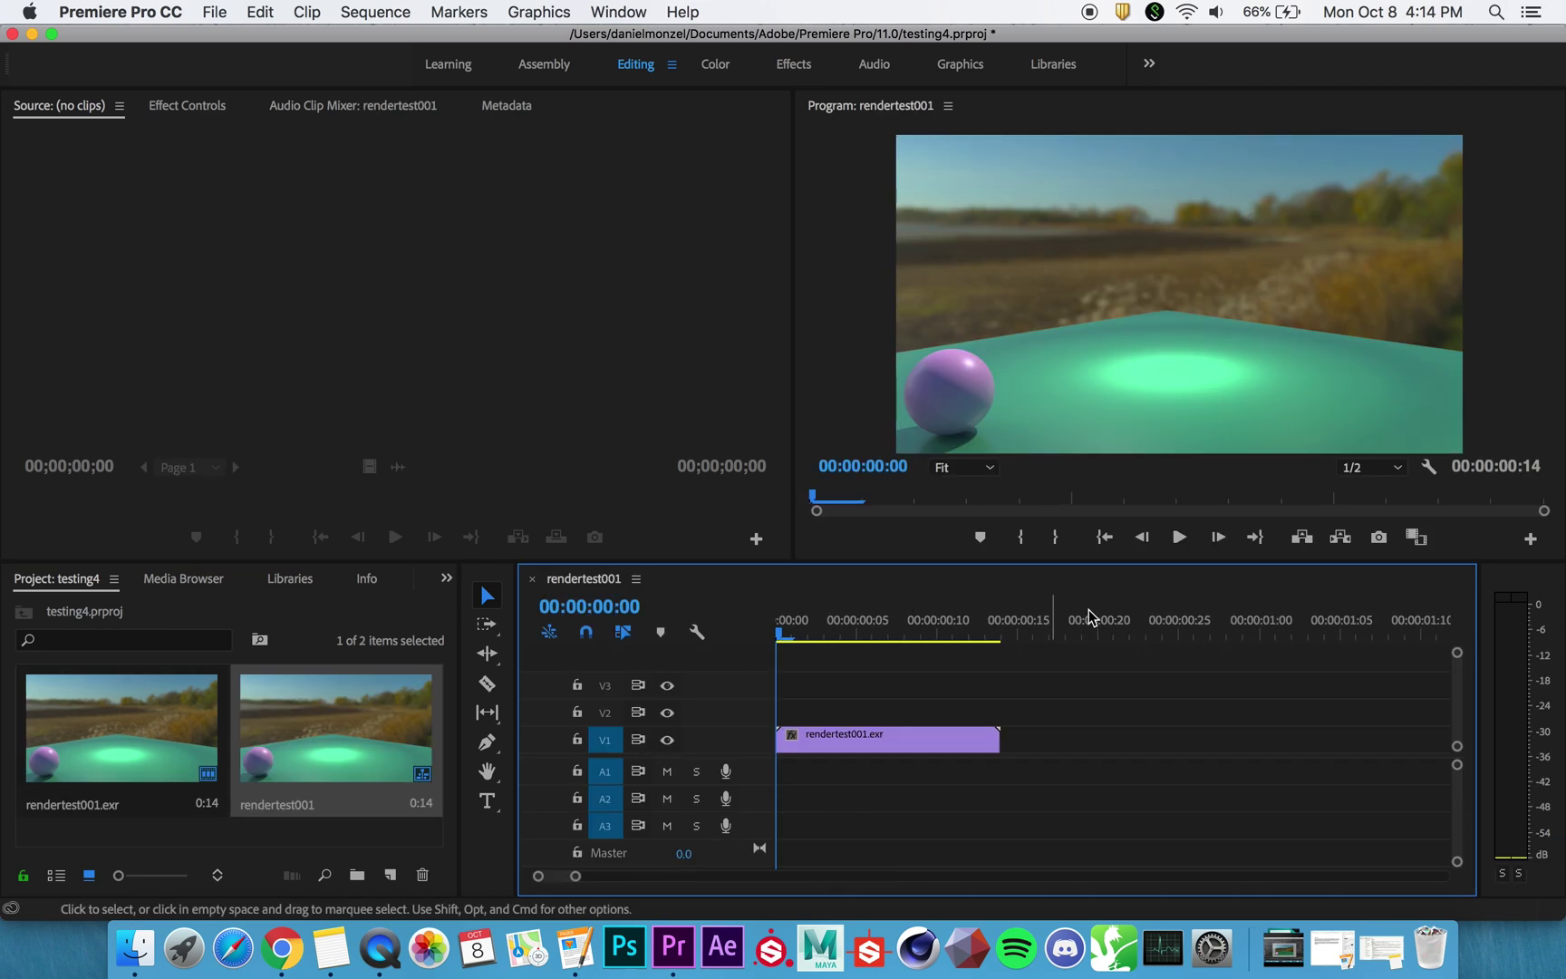
left_click(1178, 538)
left_click(1178, 537)
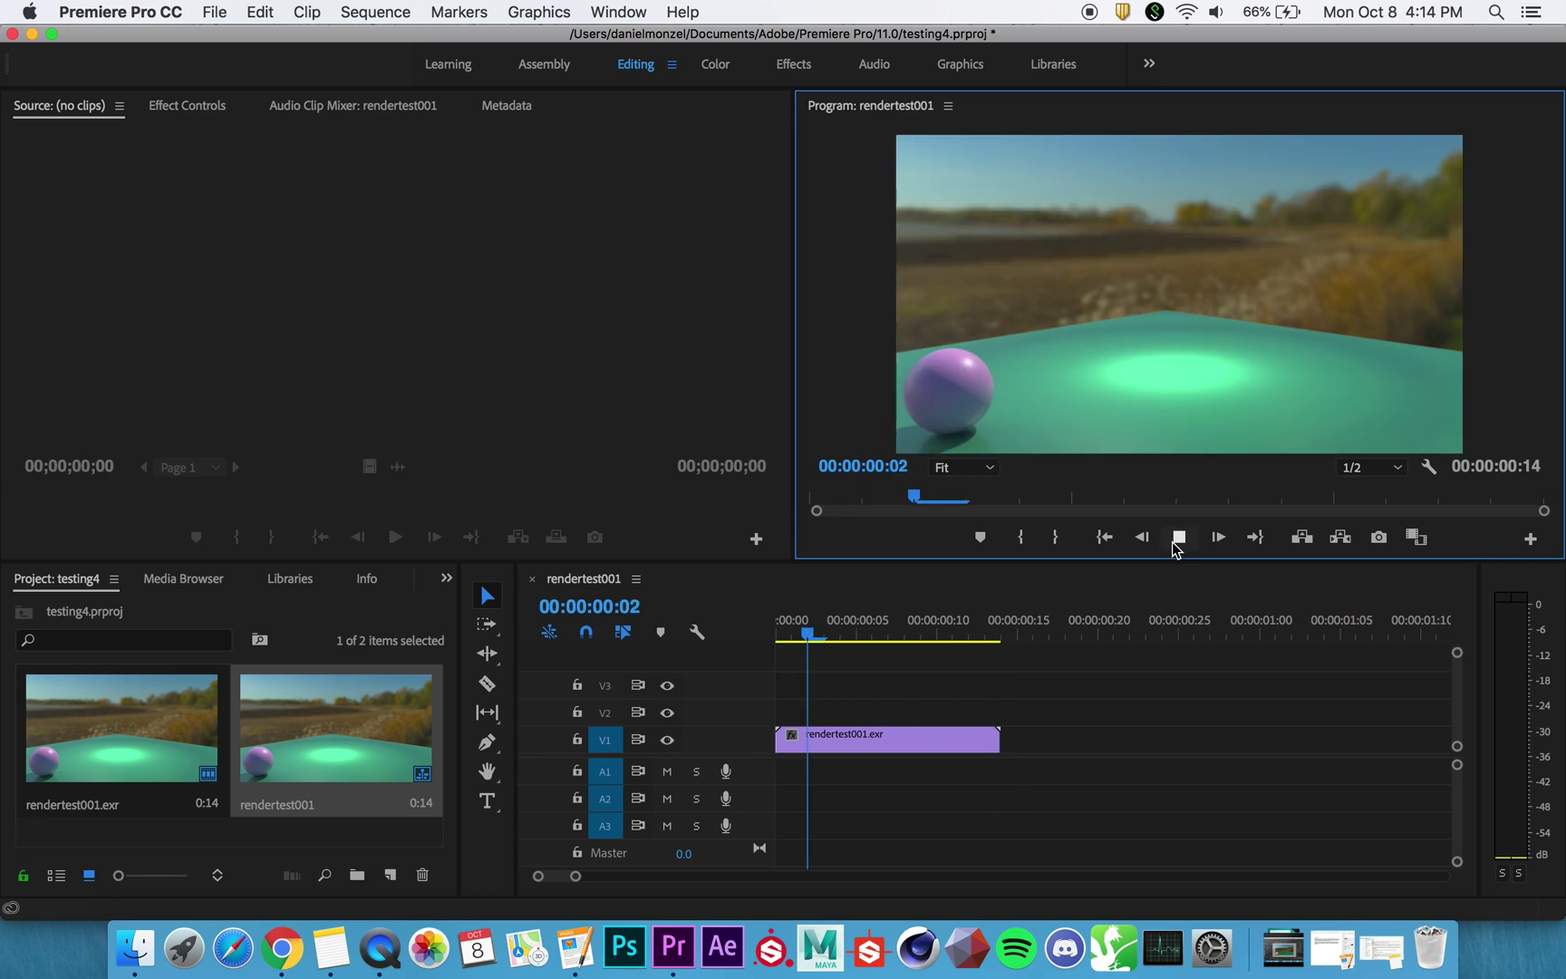
left_click_drag(1003, 634, 770, 634)
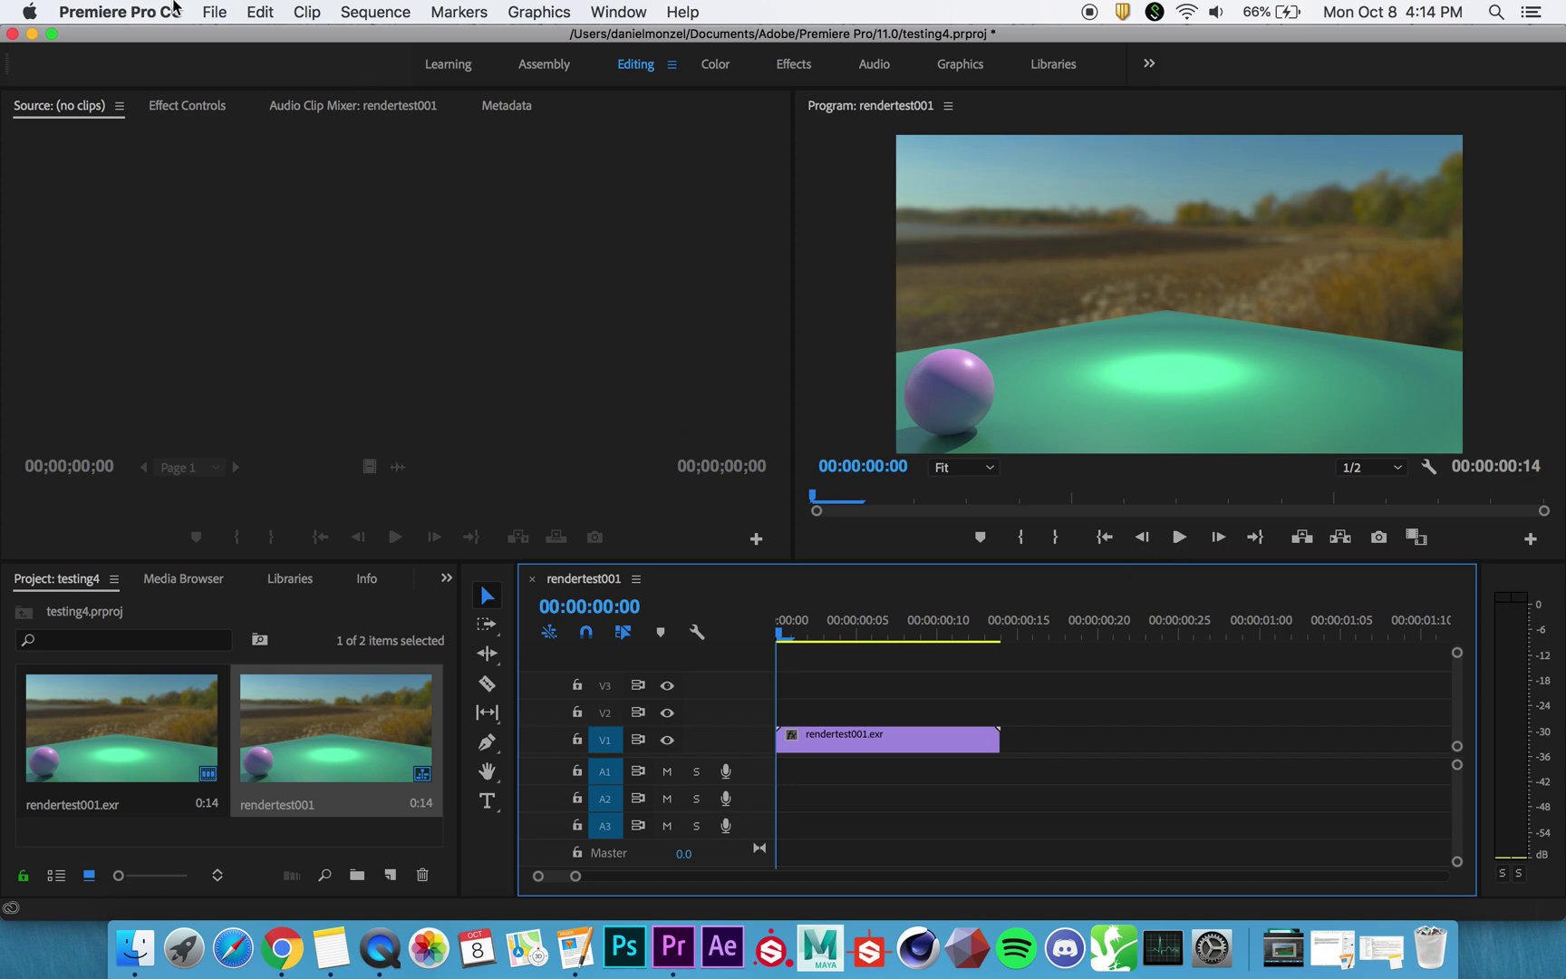
Open the media export settings for the rendertest001 sequence
left_click(213, 12)
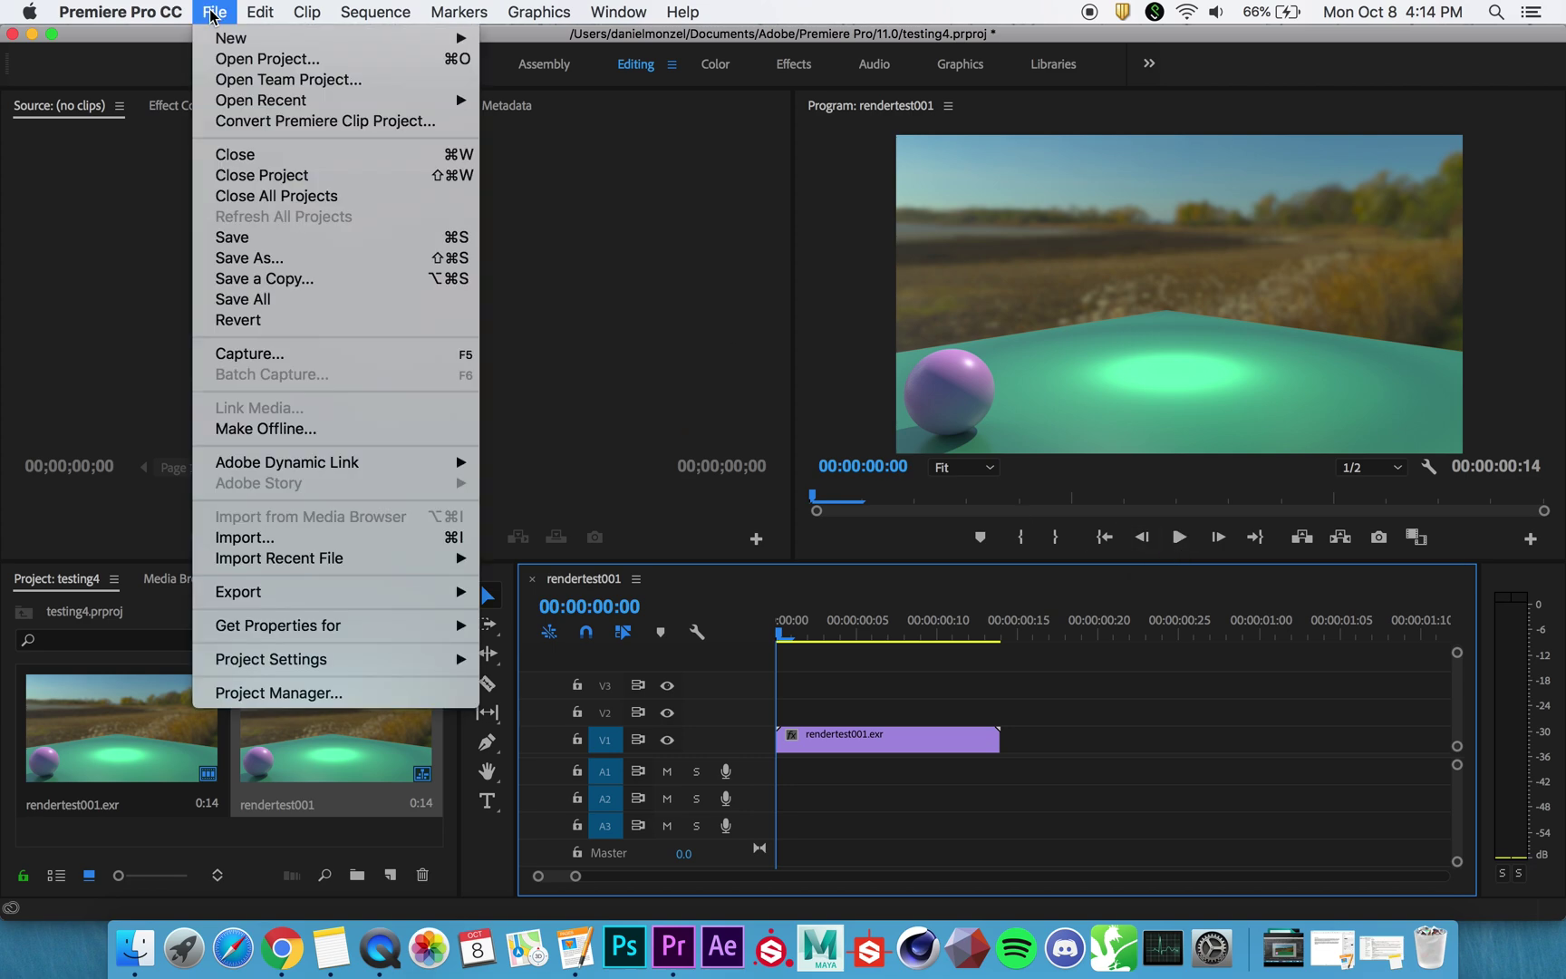
mouse_move(380, 598)
left_click(548, 594)
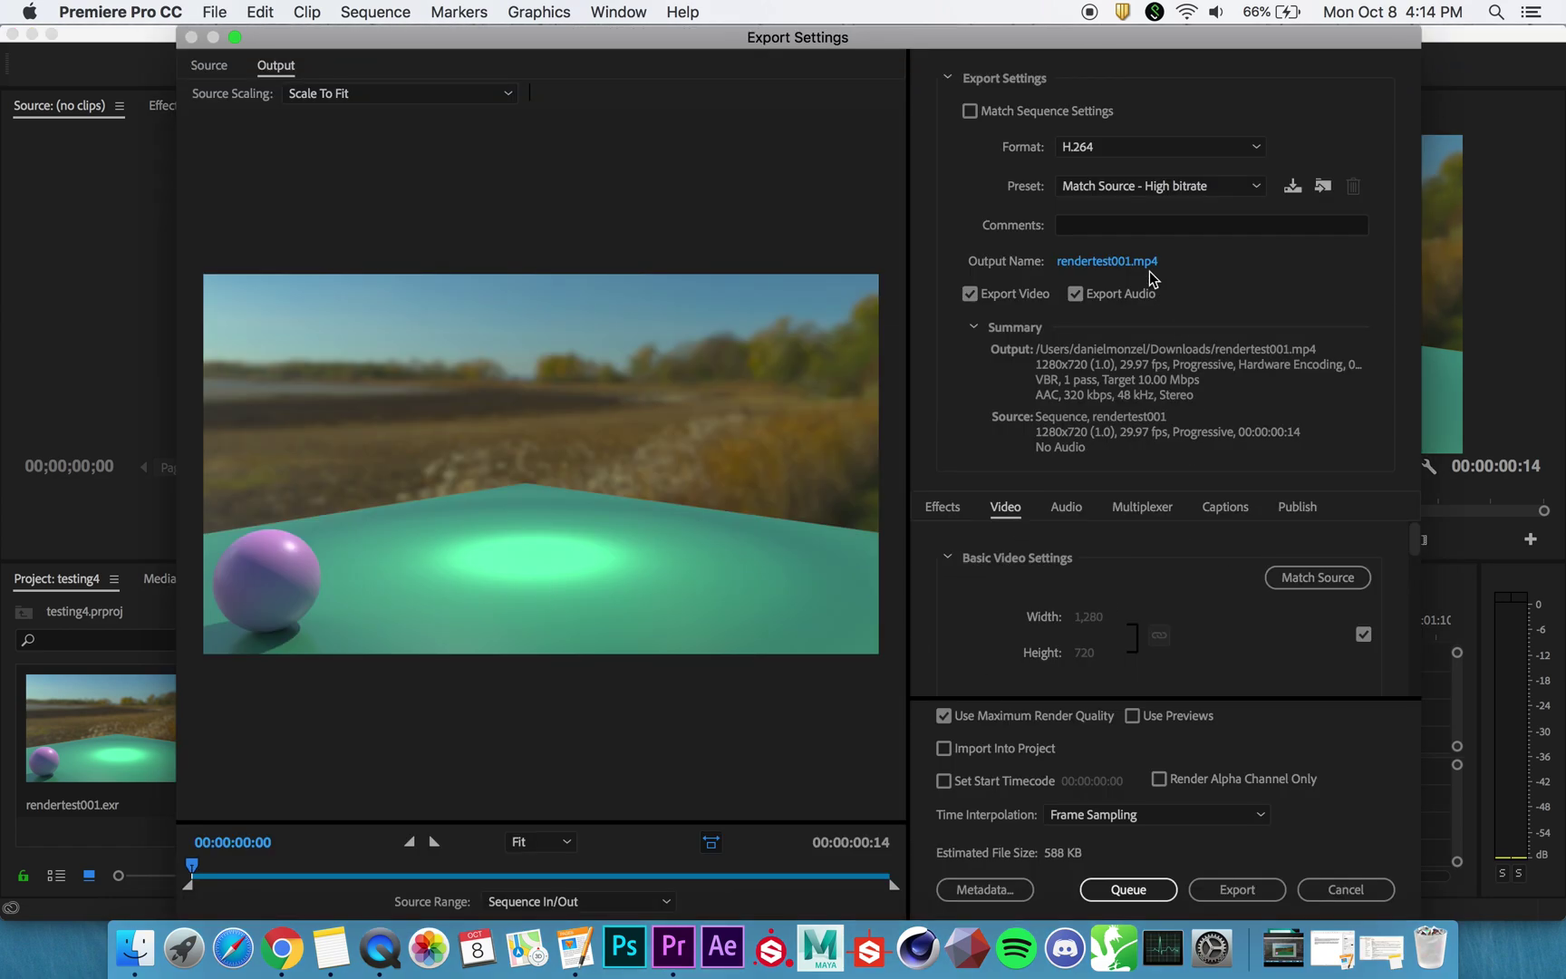
Keep the H.264 format and save the export's output name as ballrendertest.mp4 in the Downloads folder
left_click(1078, 146)
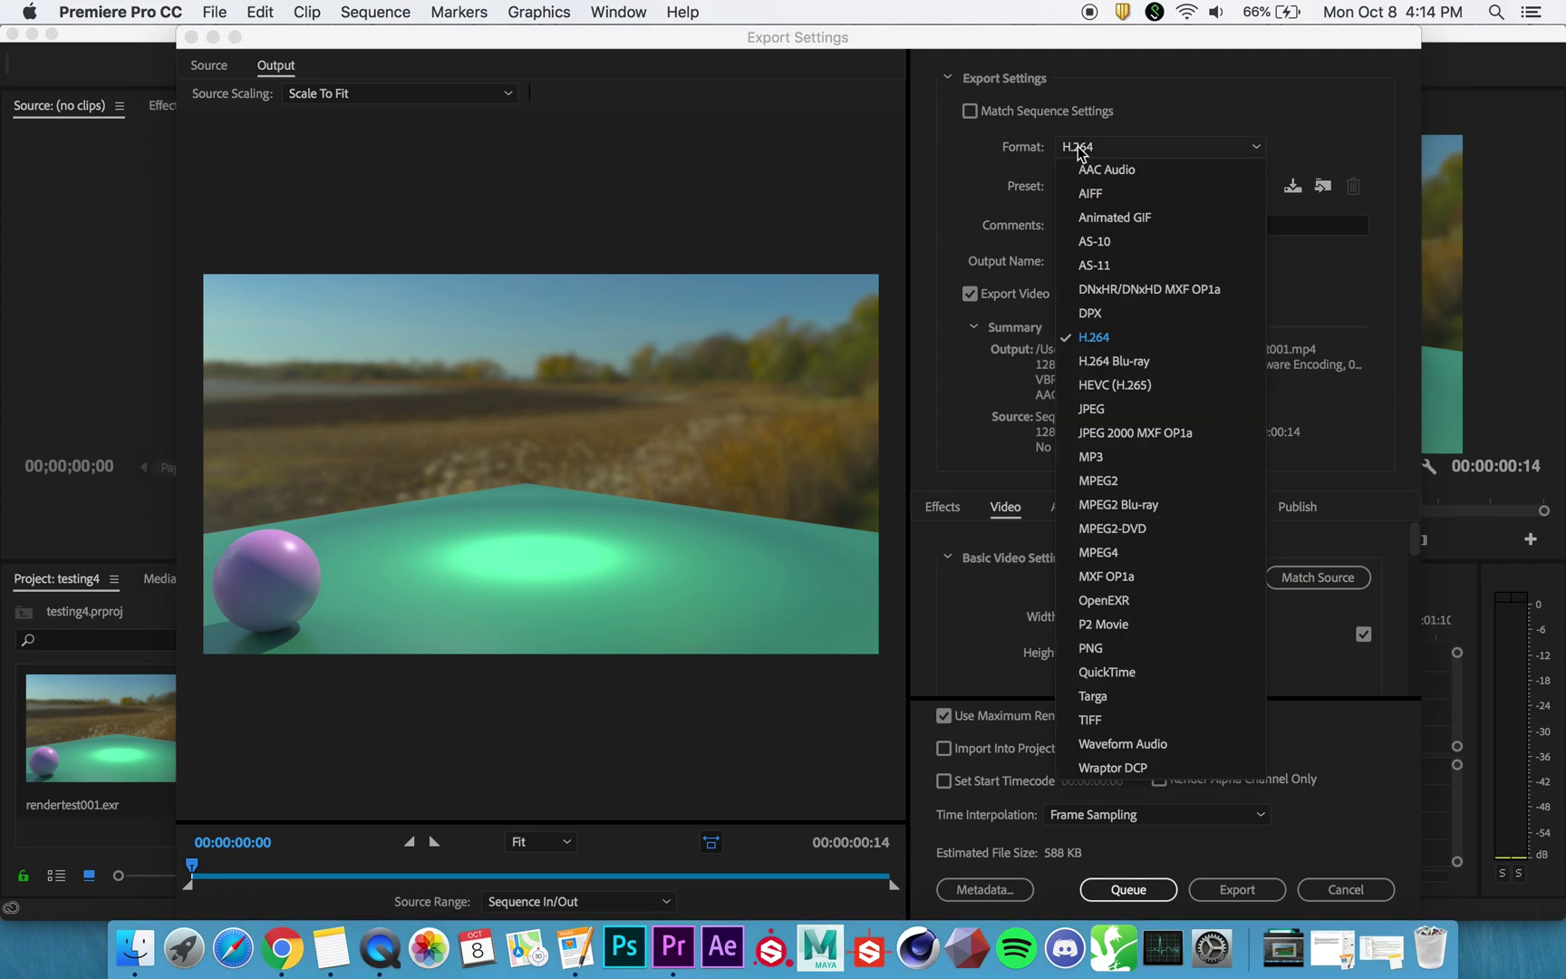
left_click(998, 140)
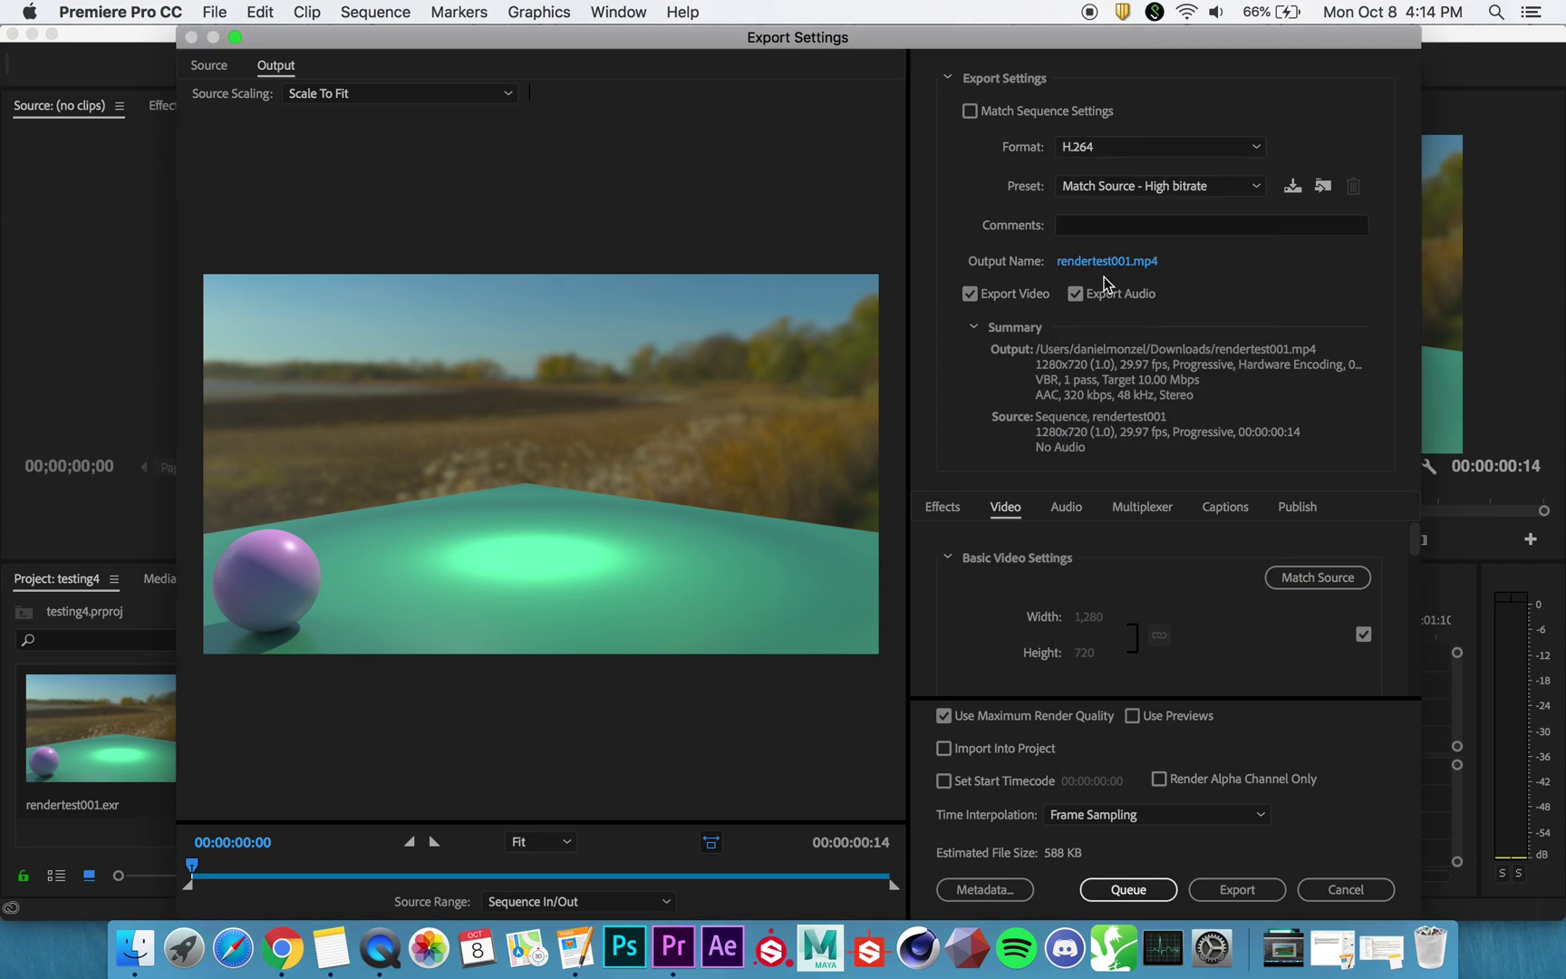
left_click(1100, 263)
type("ballrenderte")
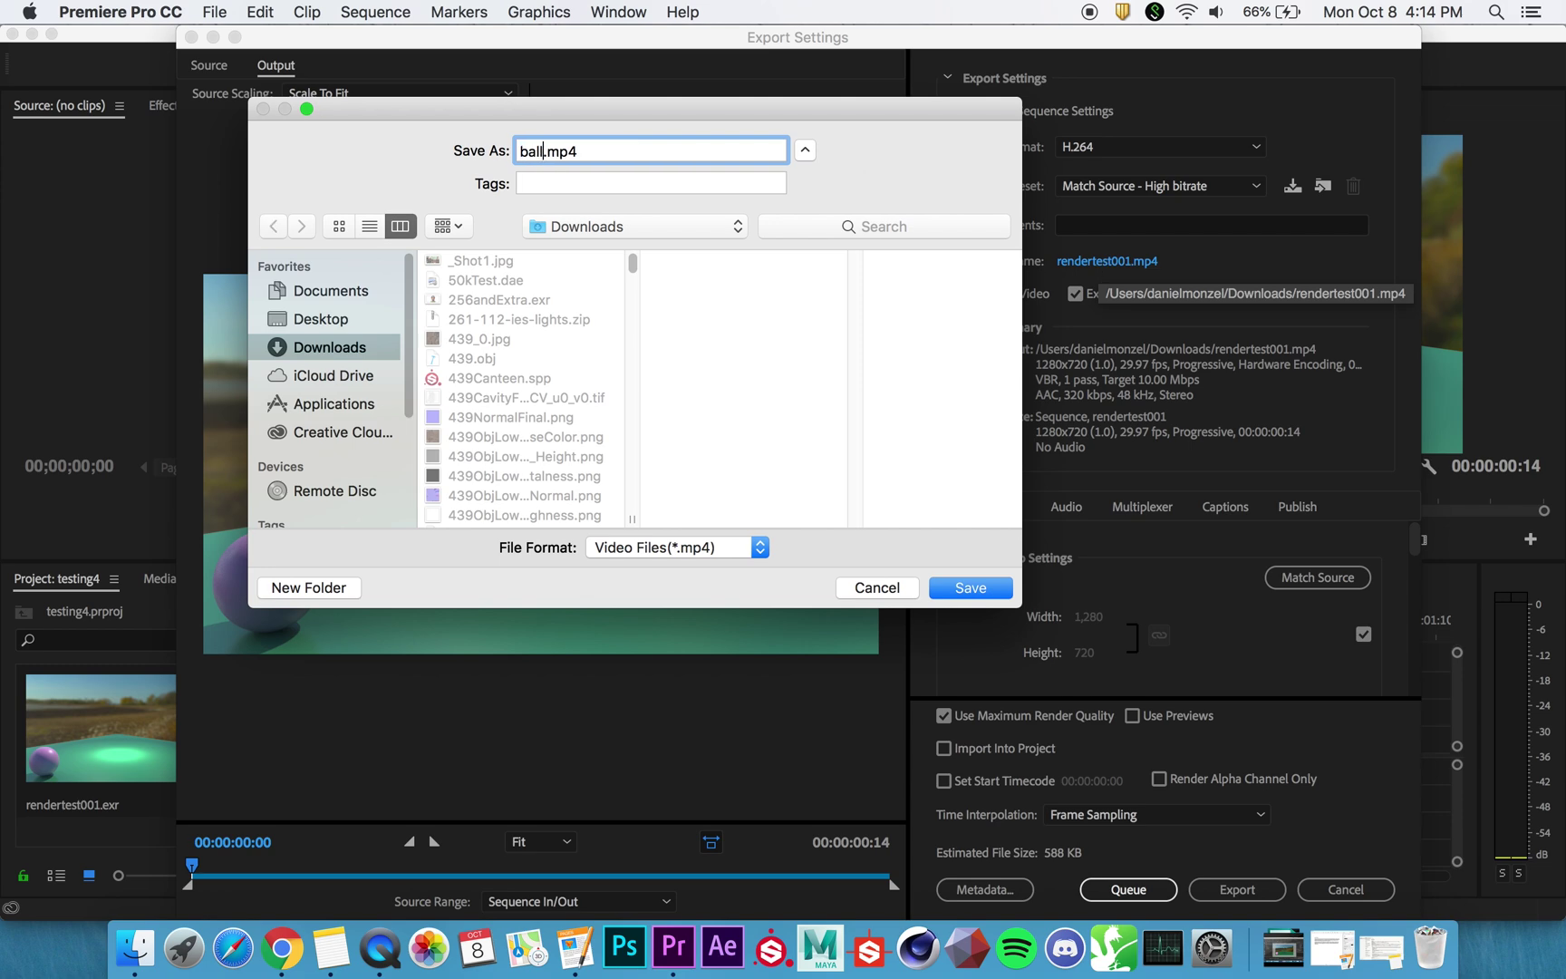
type("st")
left_click(970, 587)
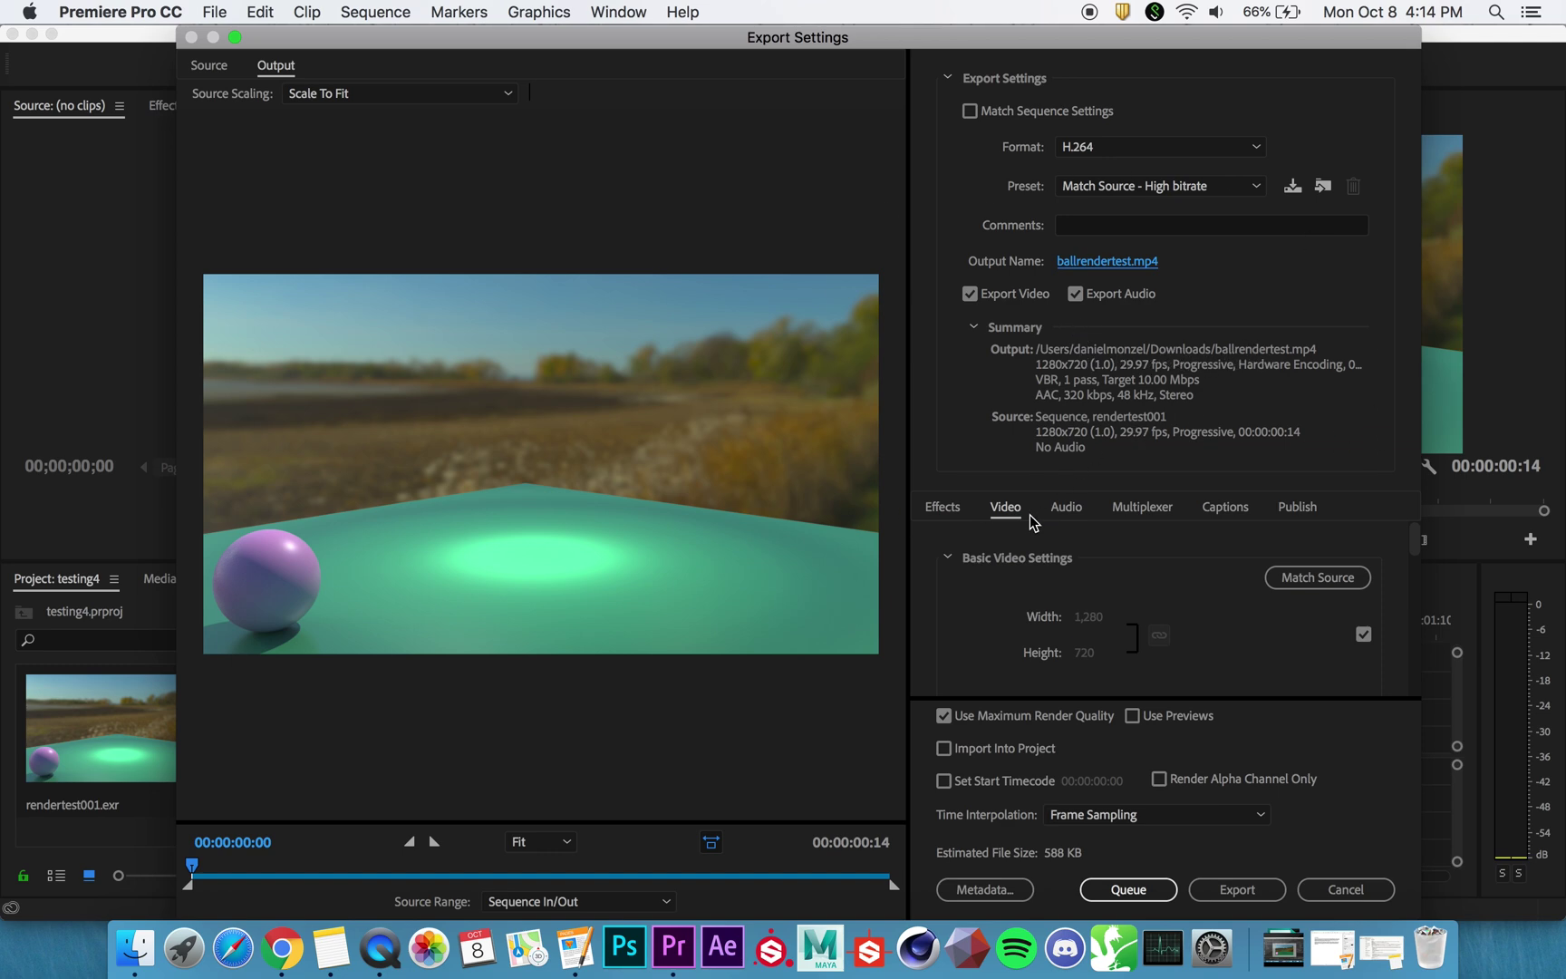
left_click(1107, 262)
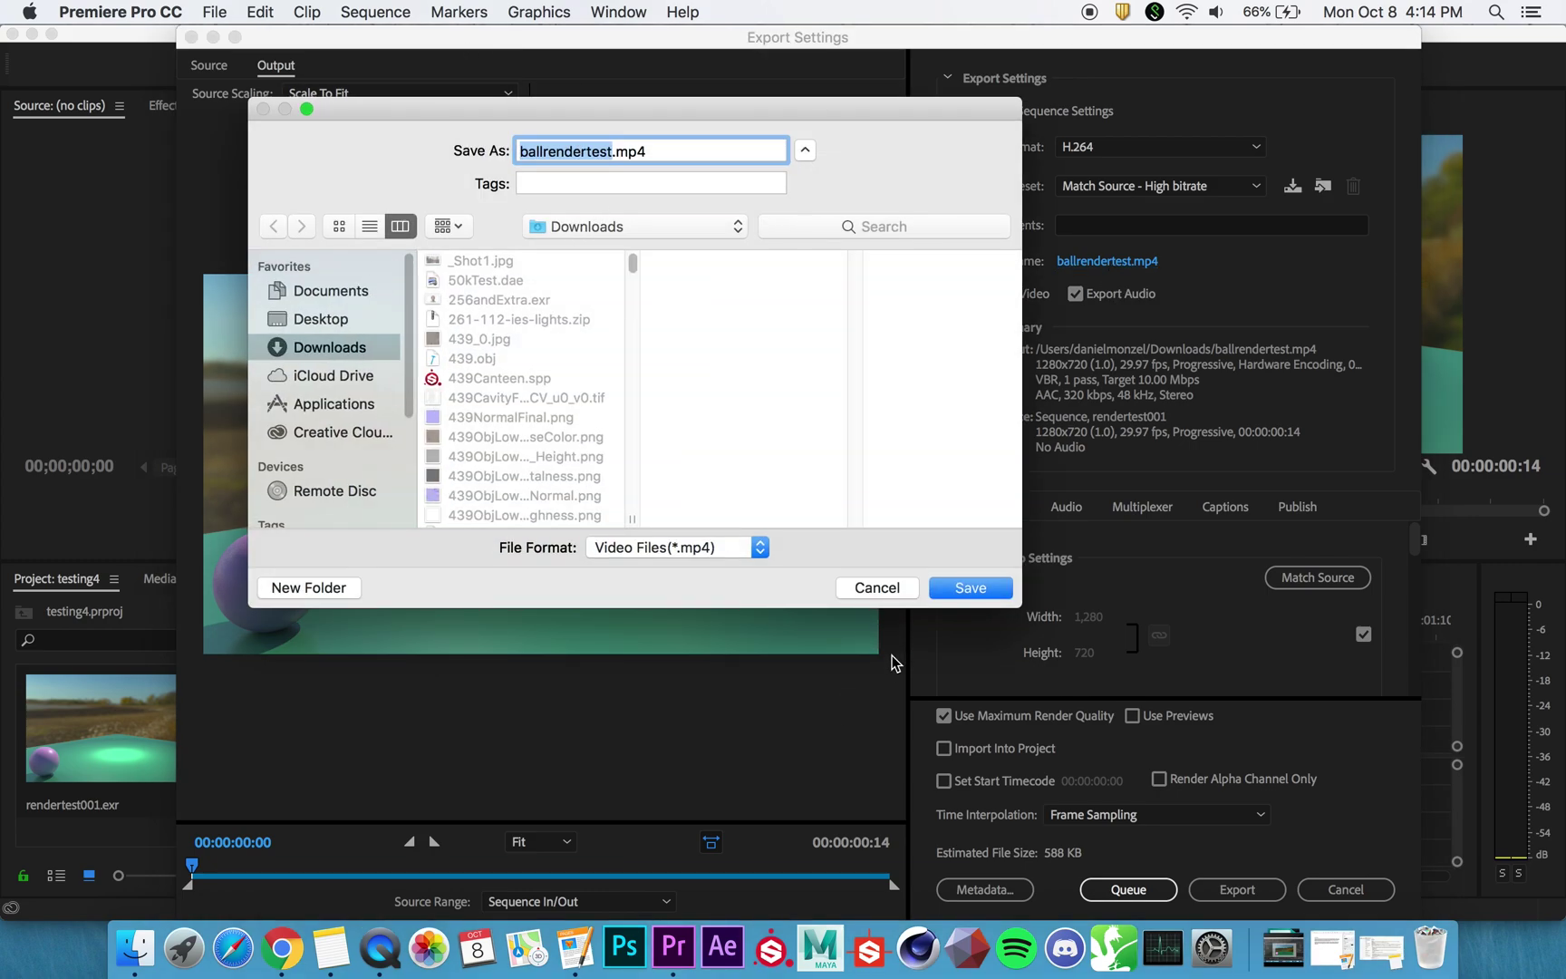
left_click(875, 587)
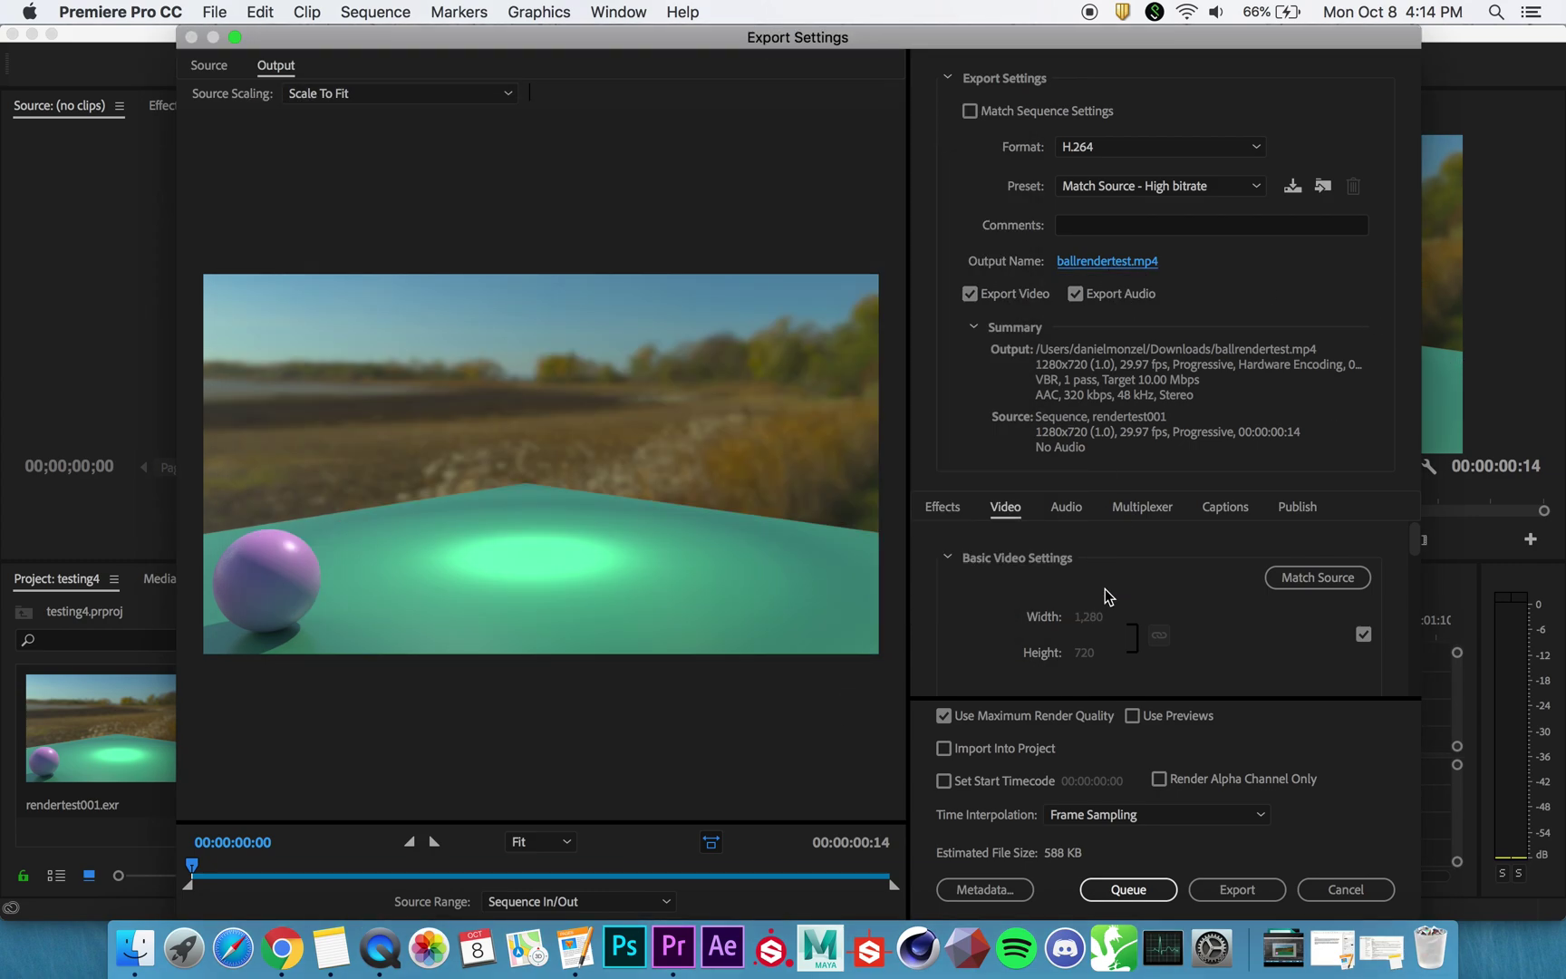
Export the sequence with Use Maximum Render Quality enabled
scroll(1023, 589, "down", 3)
scroll(997, 626, "up", 3)
left_click(944, 717)
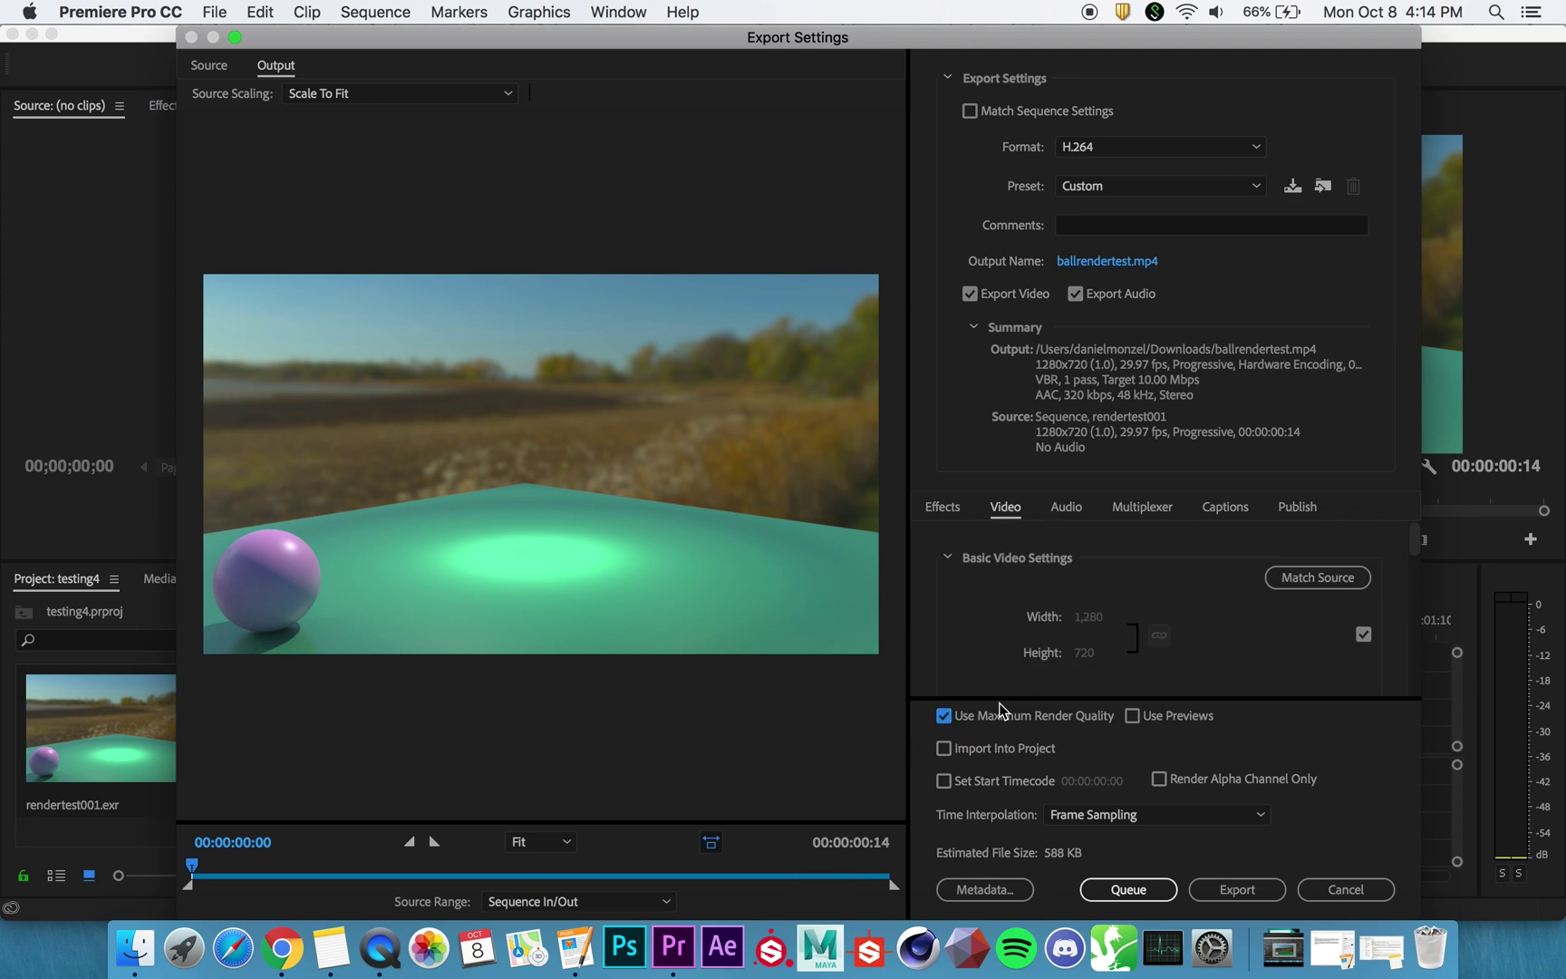
left_click(1226, 897)
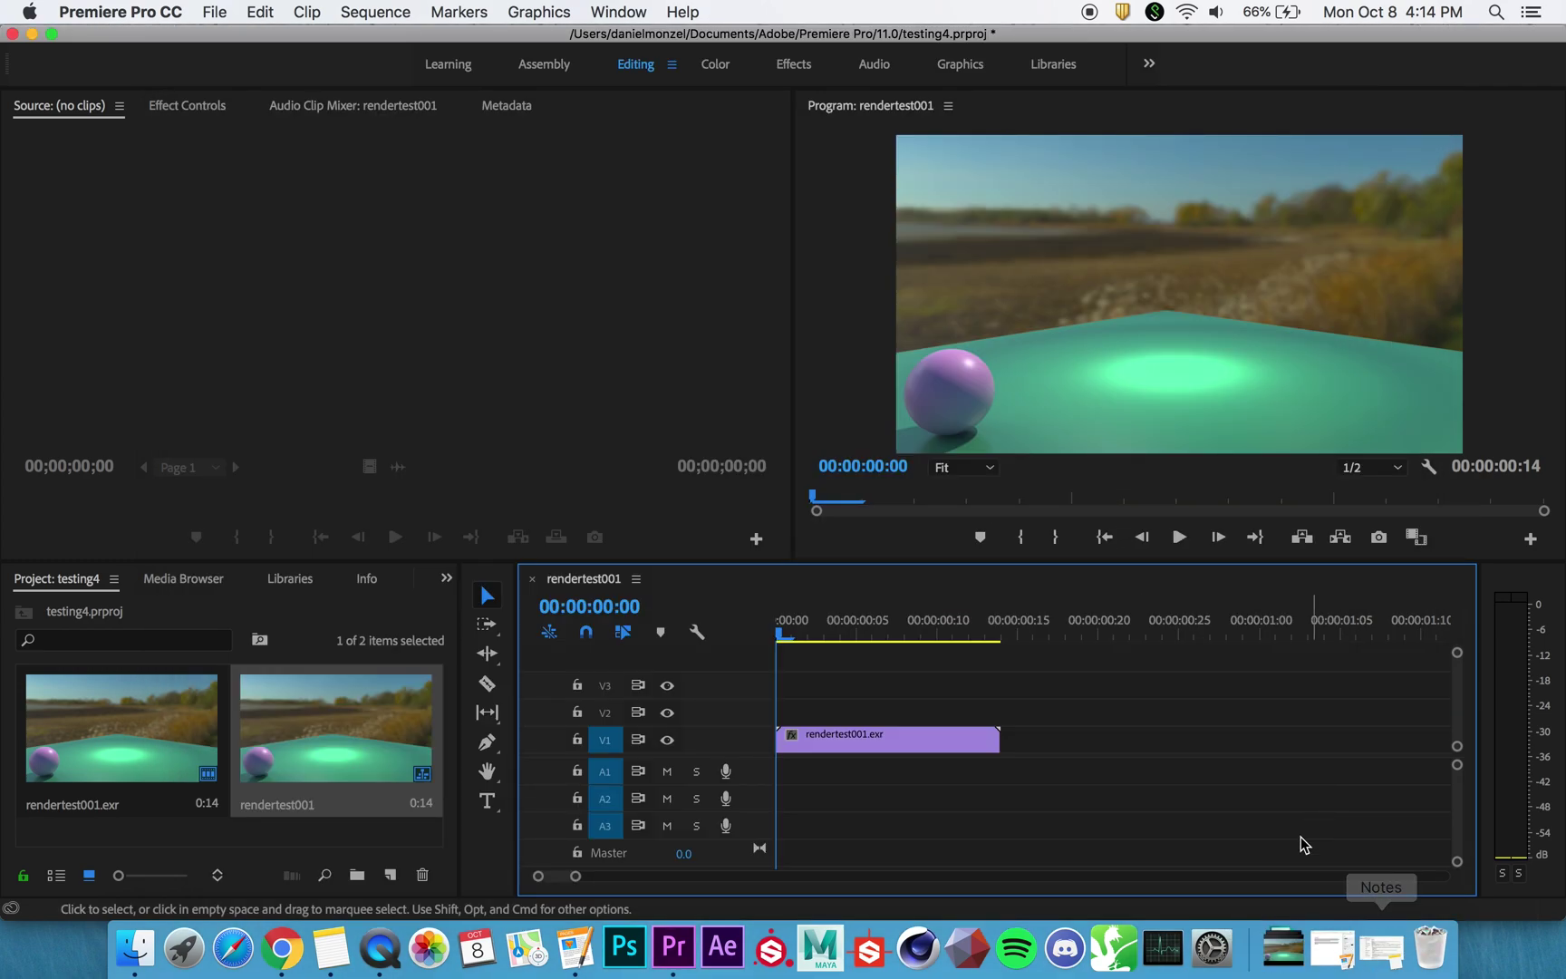
Open the exported ballrendertest.mp4 from Downloads in QuickTime Player, play it back, and close the video
left_click(1283, 947)
left_click(1285, 860)
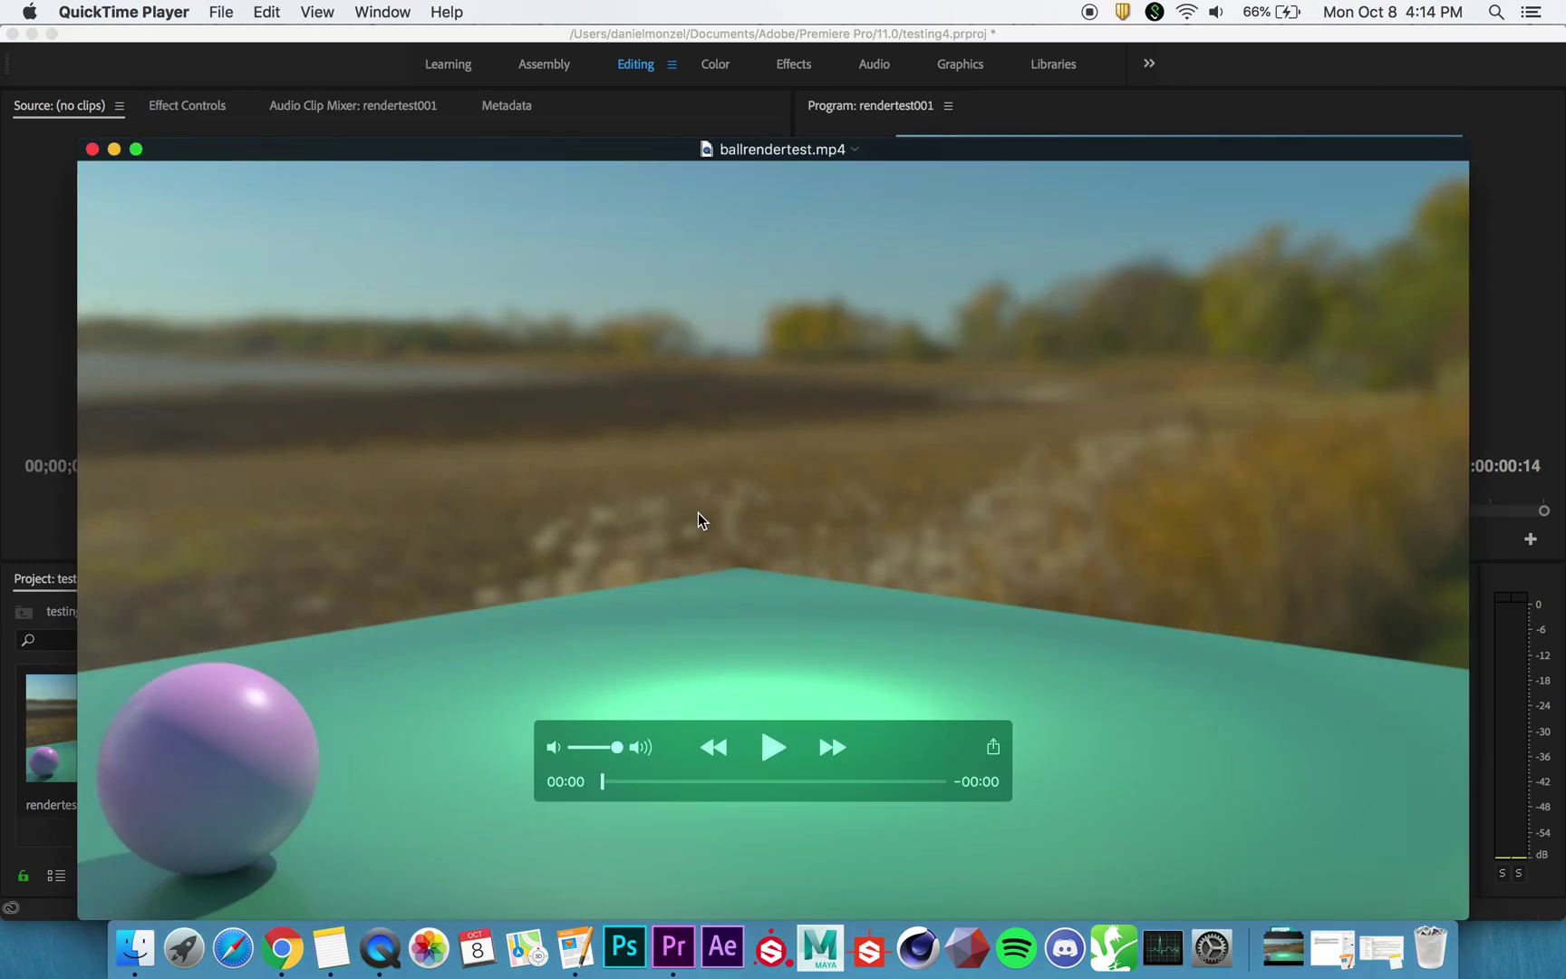
left_click(773, 748)
left_click(772, 749)
left_click_drag(231, 157, 262, 60)
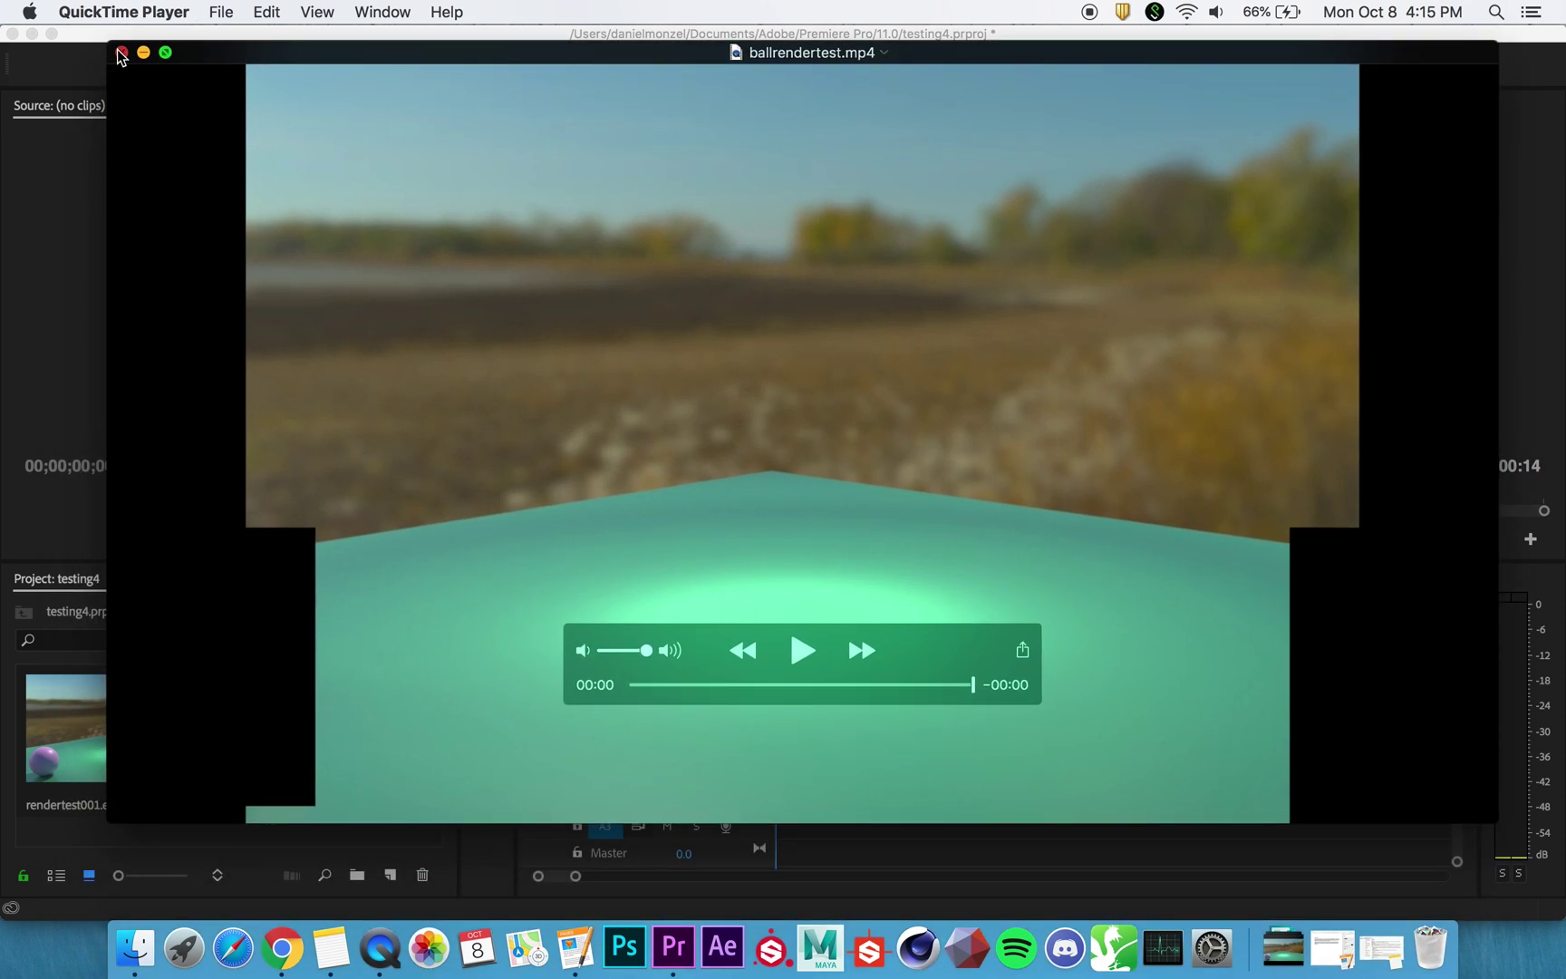
left_click(122, 53)
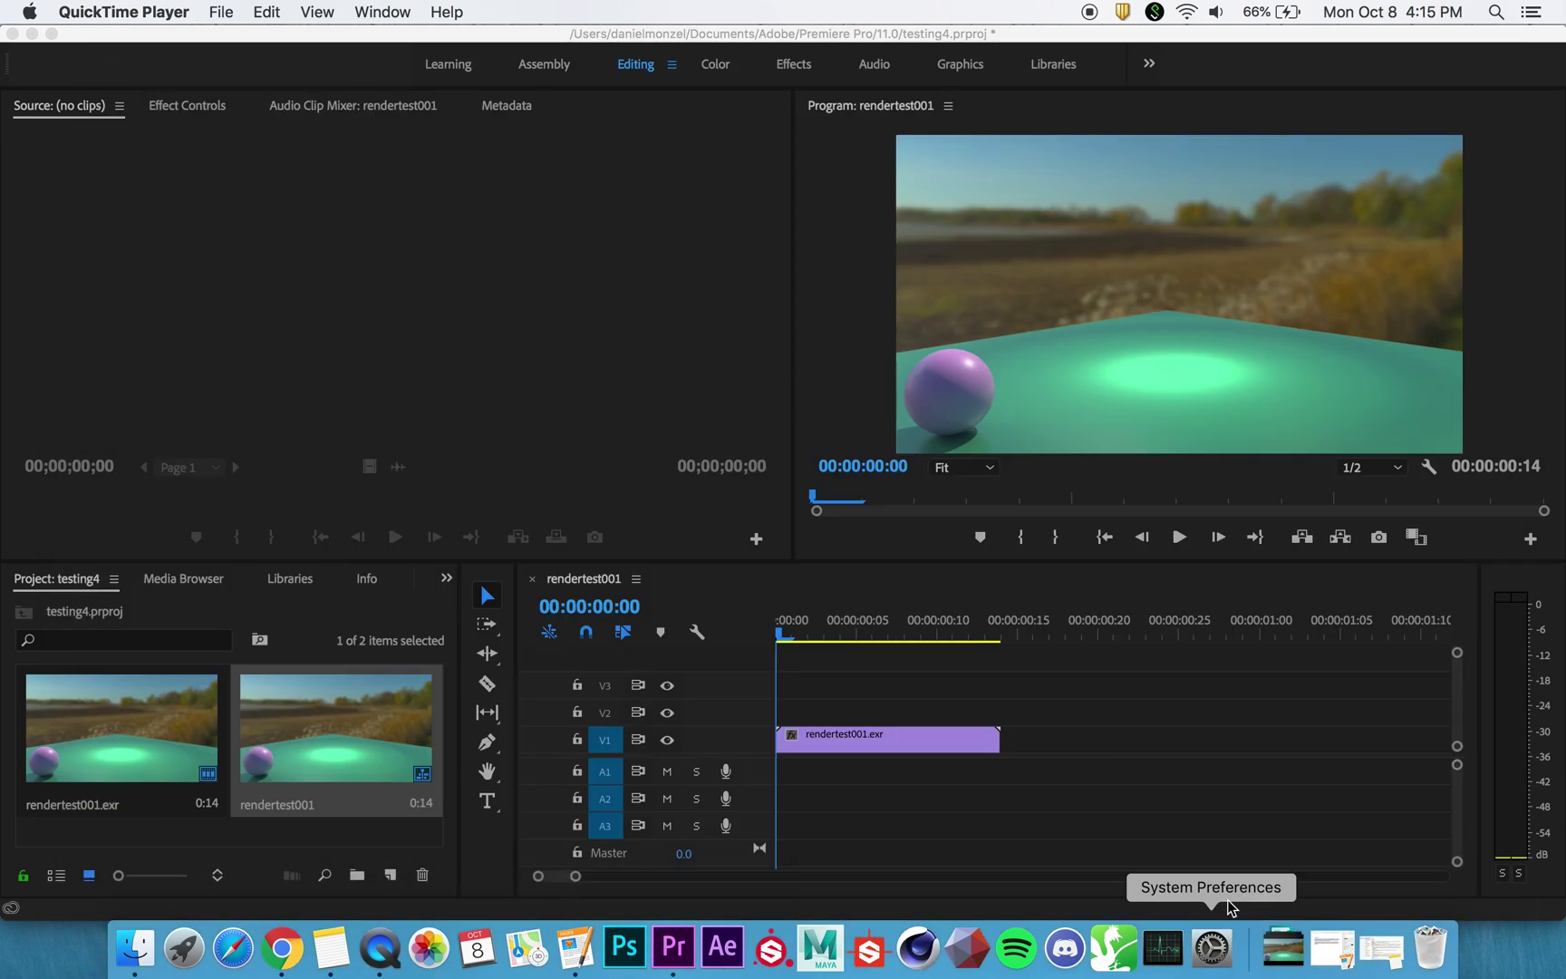